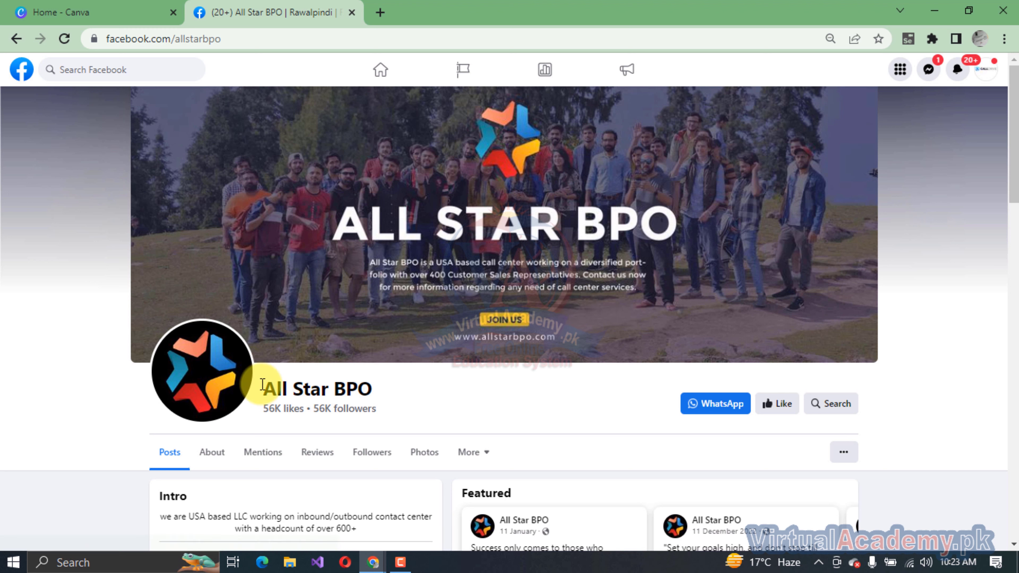
# Save the All Star BPO page's profile picture as a JPEG named logo in Downloads and close the photo.
pyautogui.click(211, 380)
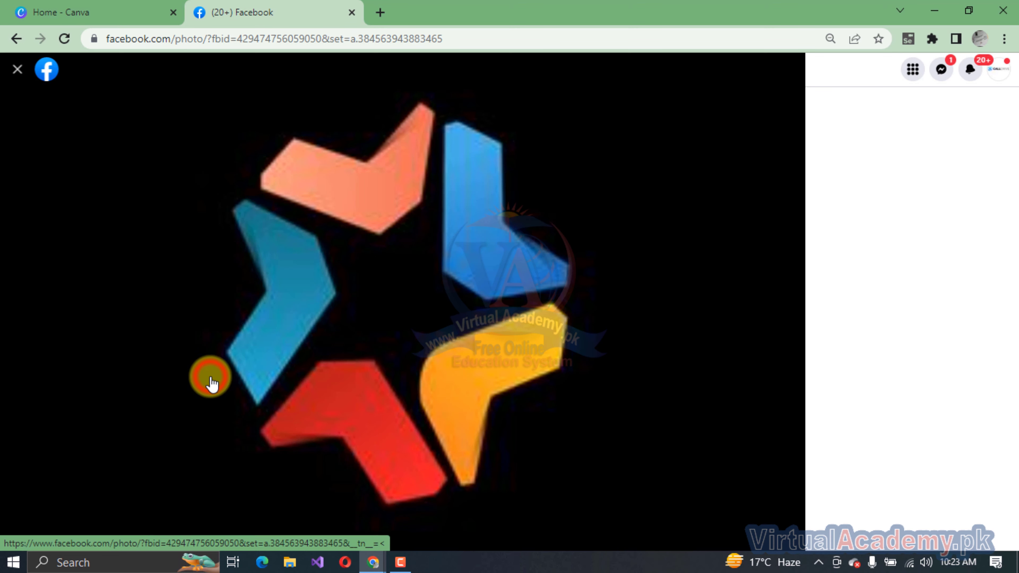
pyautogui.rightClick(385, 290)
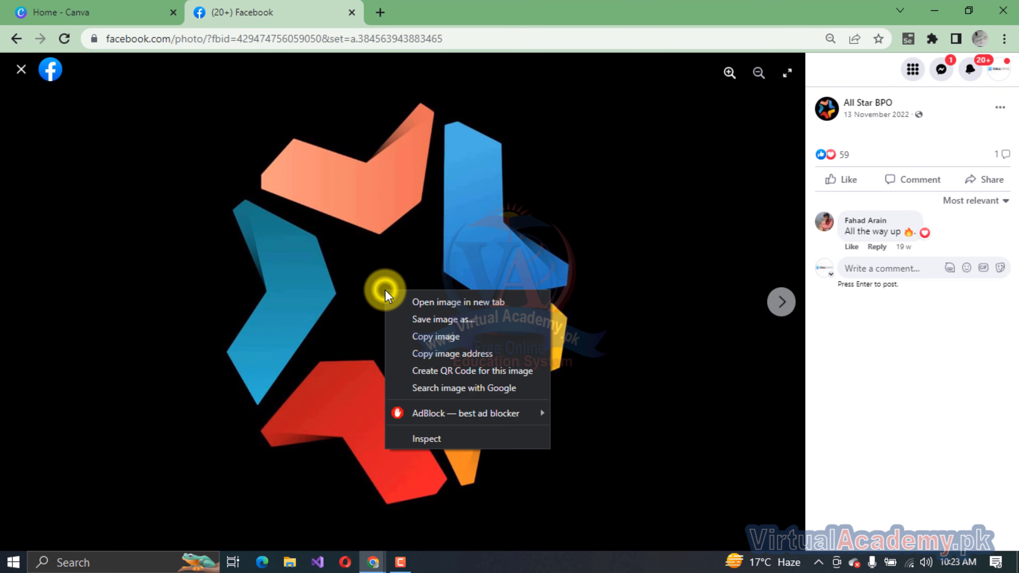
pyautogui.click(449, 318)
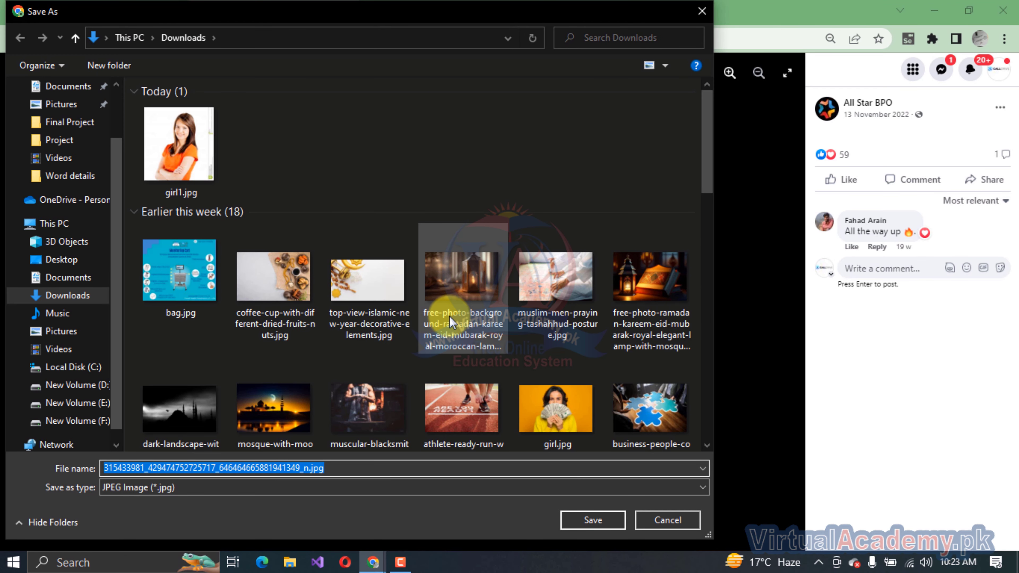
pyautogui.press('BackSpace')
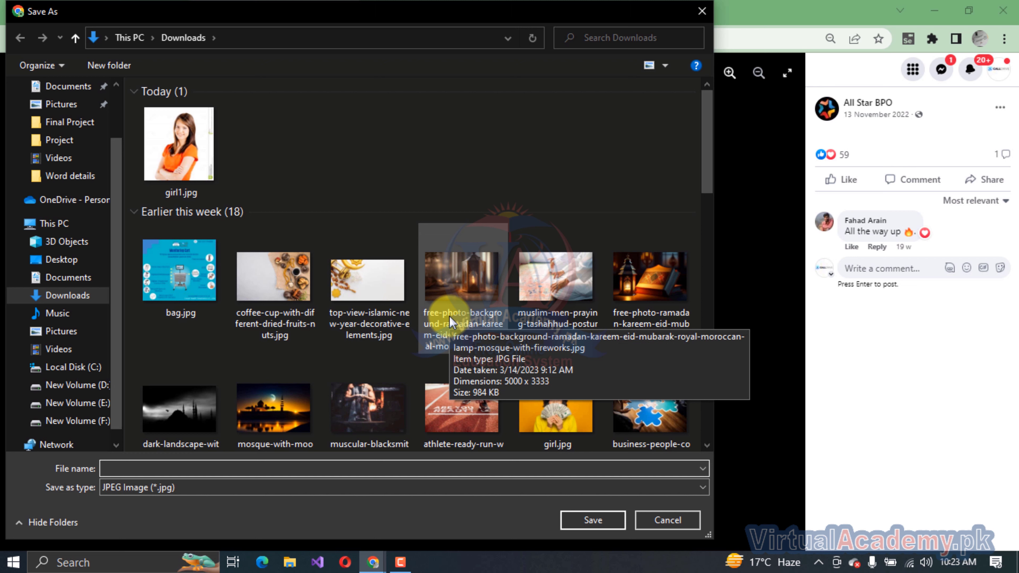
pyautogui.write('logo')
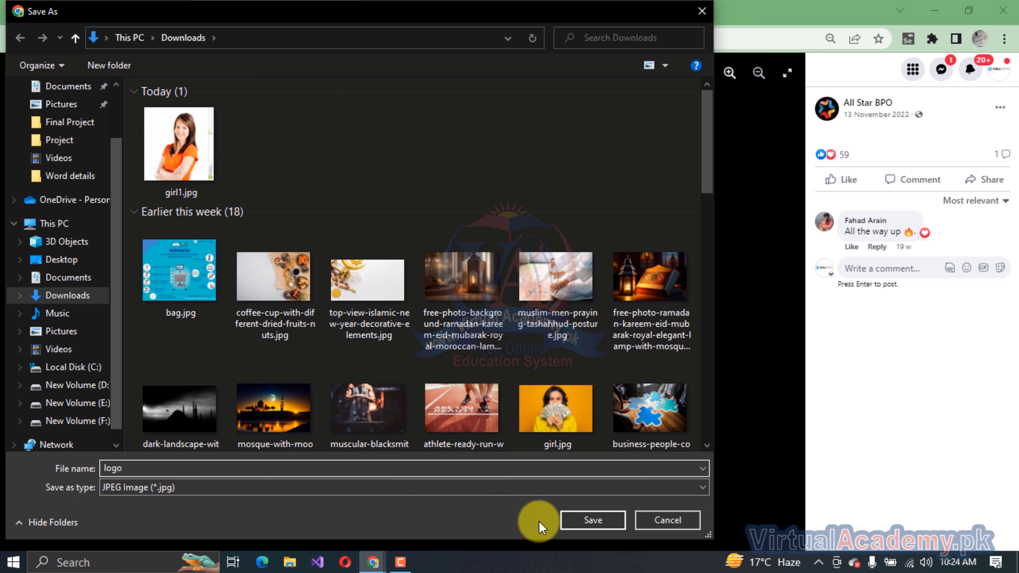
pyautogui.click(583, 520)
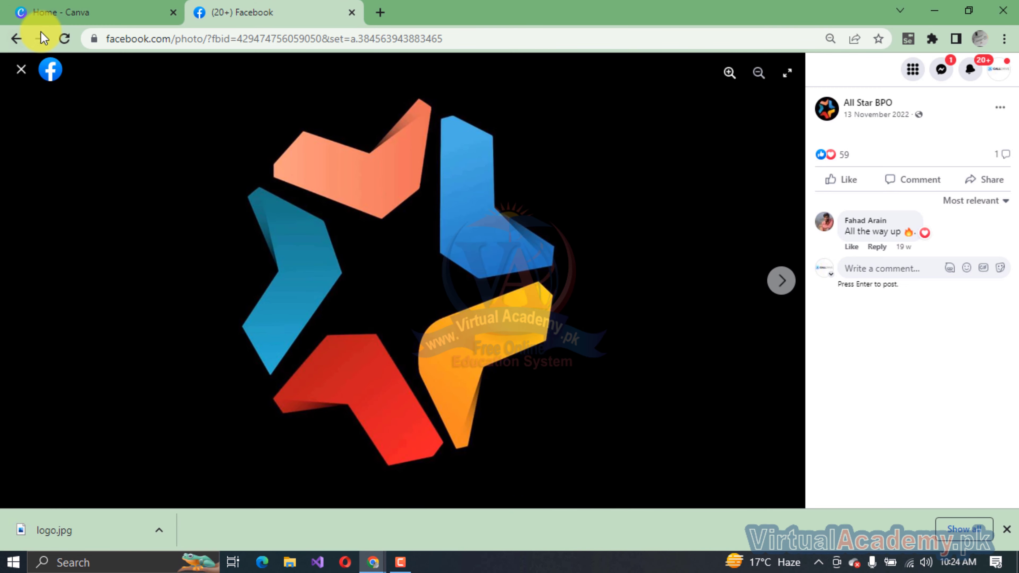
pyautogui.click(21, 70)
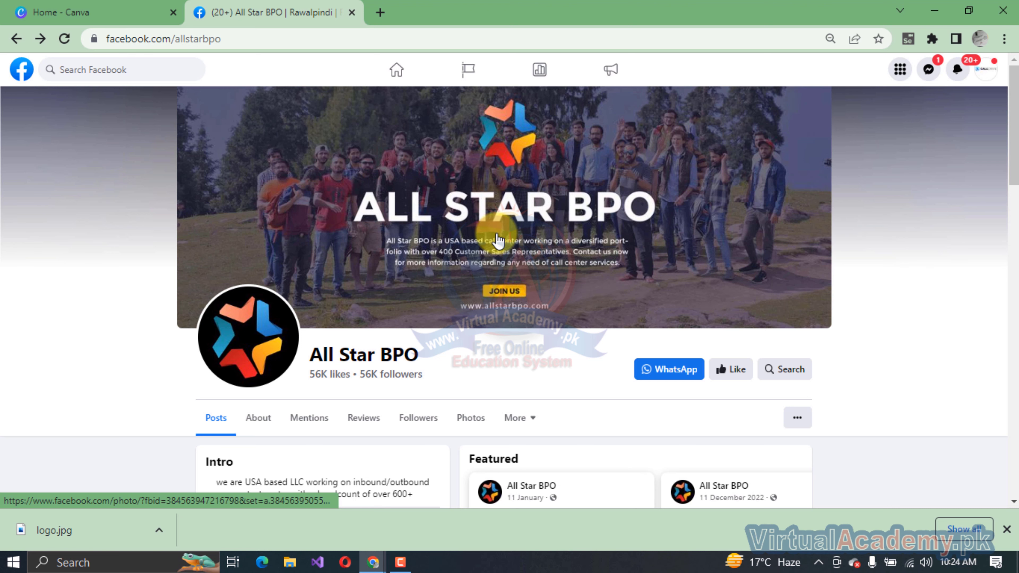
# Switch to the Canva home page in the incognito window and dismiss its open design-type search list.
pyautogui.scroll(-6, 497, 236)
pyautogui.scroll(6, 499, 240)
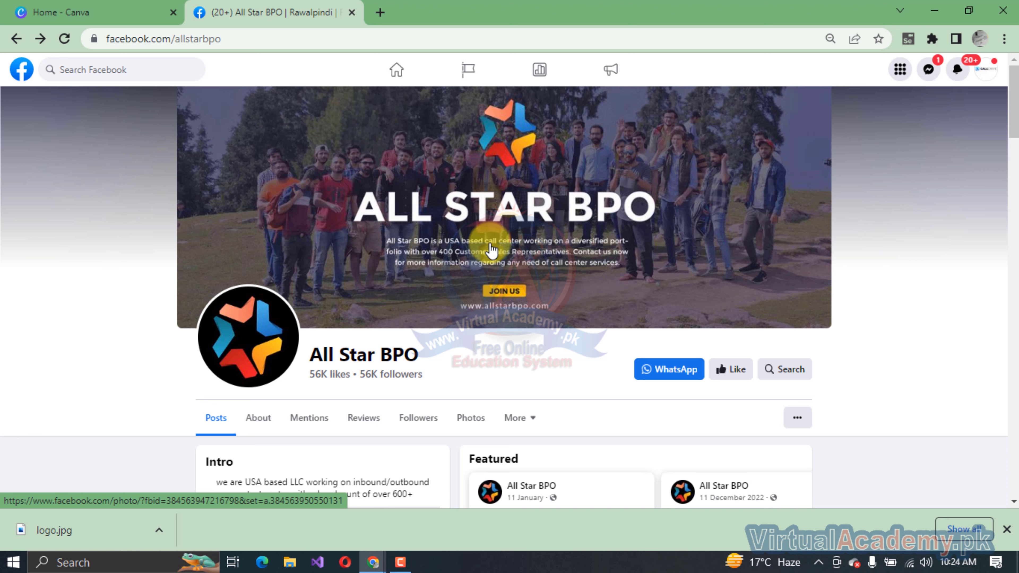
pyautogui.click(85, 10)
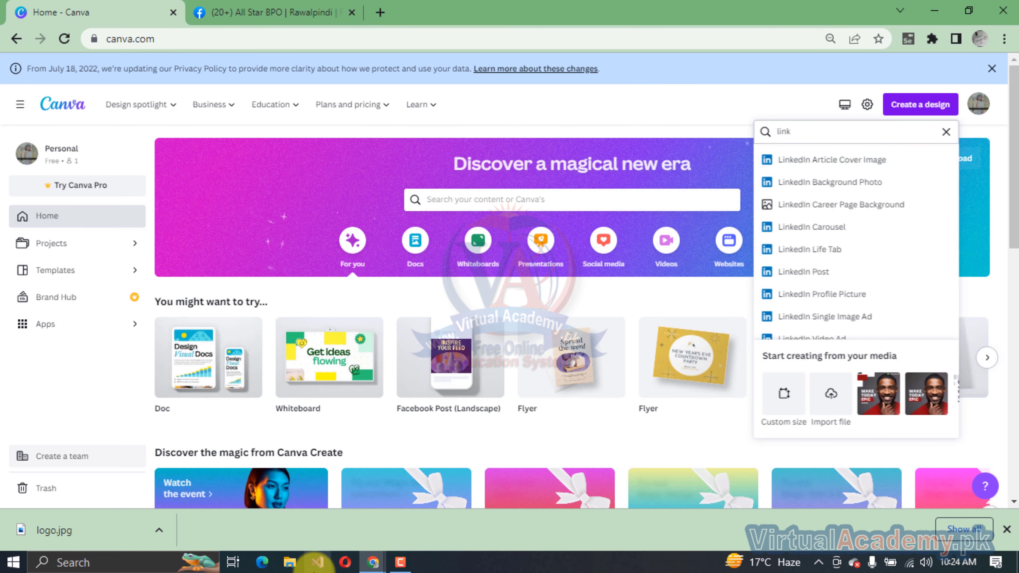
pyautogui.moveTo(371, 564)
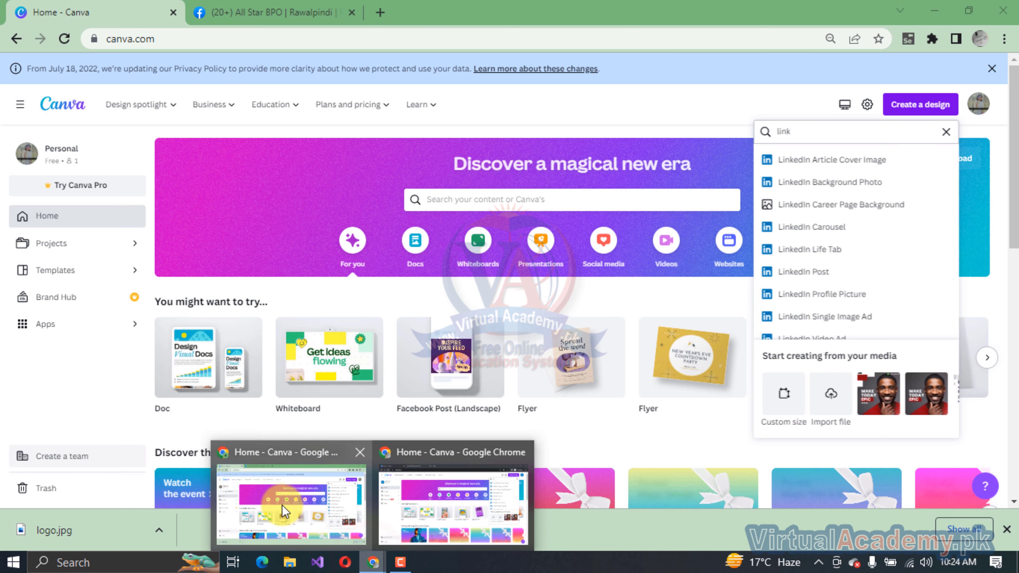
pyautogui.click(273, 504)
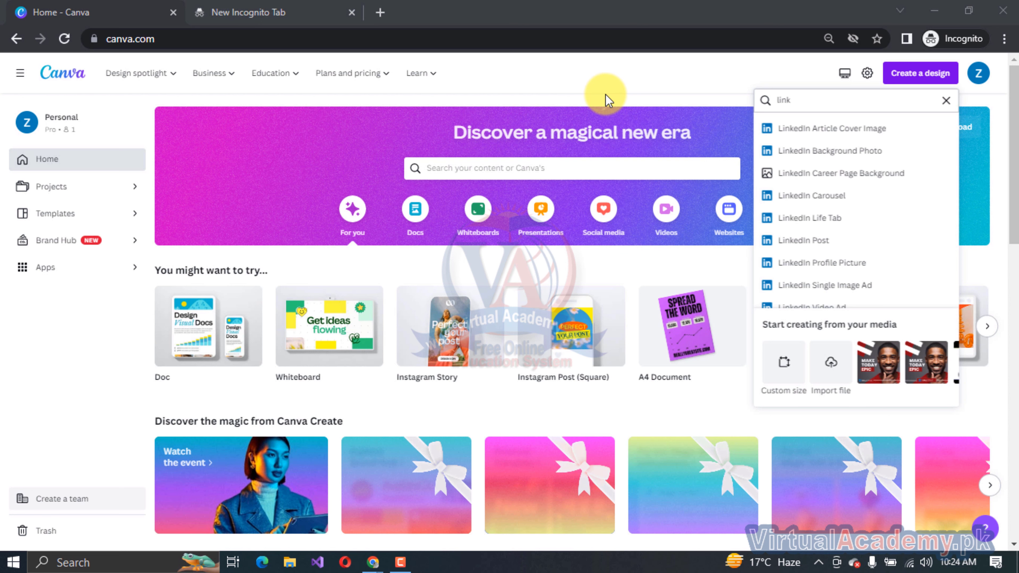
pyautogui.click(649, 82)
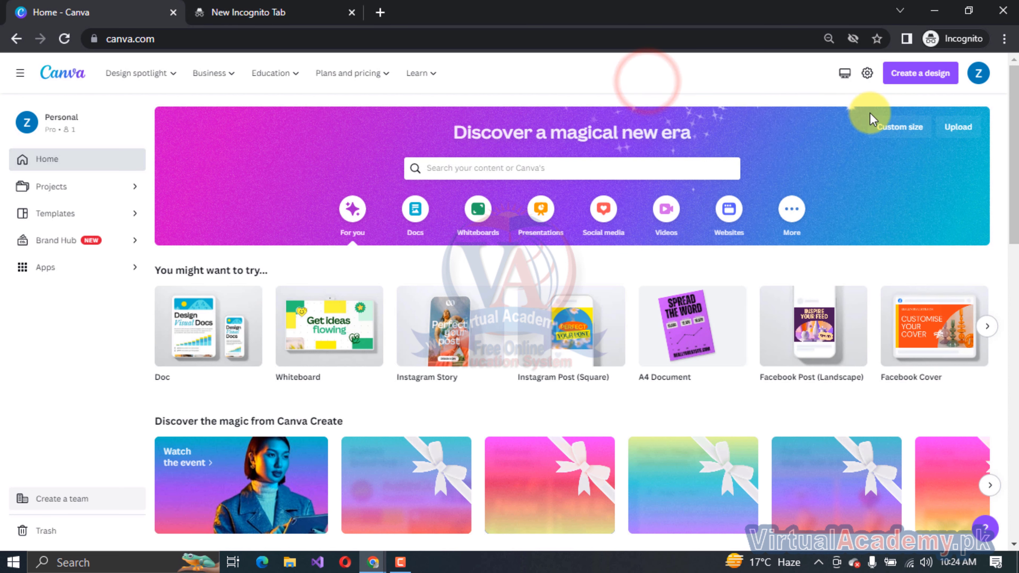
# Create a new custom-size design 820 px wide and 360 px high.
pyautogui.click(888, 127)
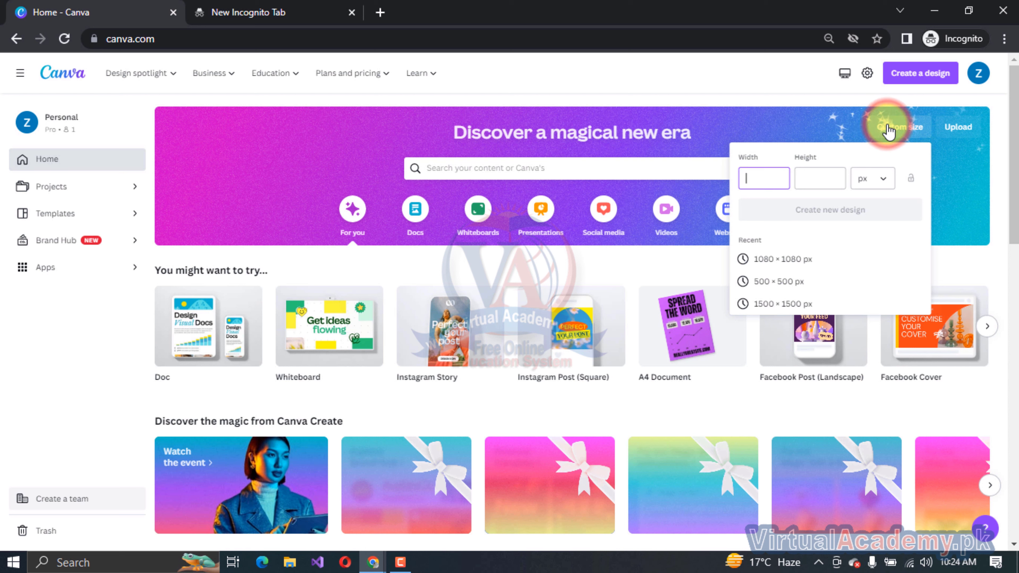
pyautogui.click(760, 184)
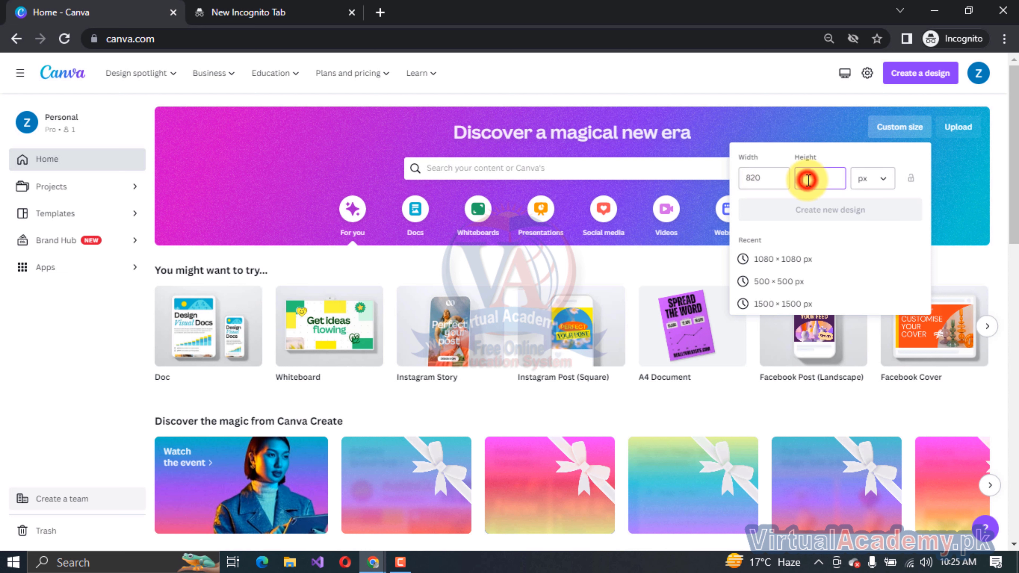
pyautogui.write('350')
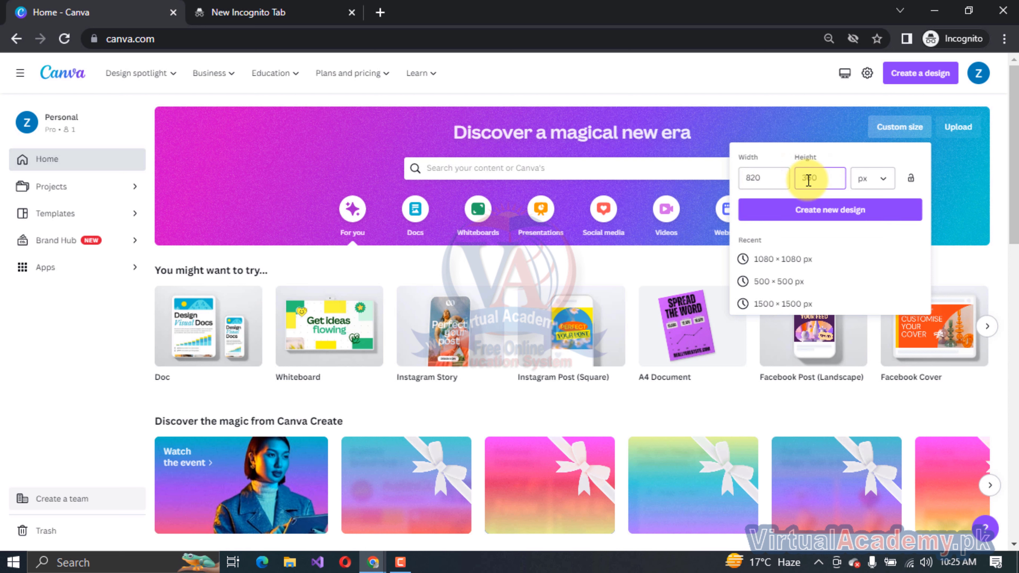
pyautogui.click(832, 215)
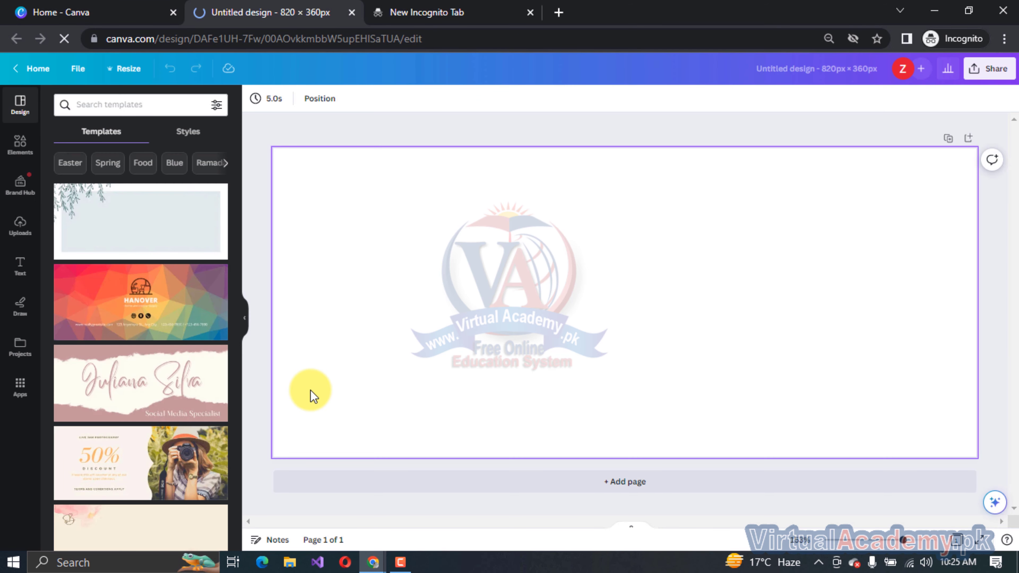
pyautogui.scroll(-5, 150, 342)
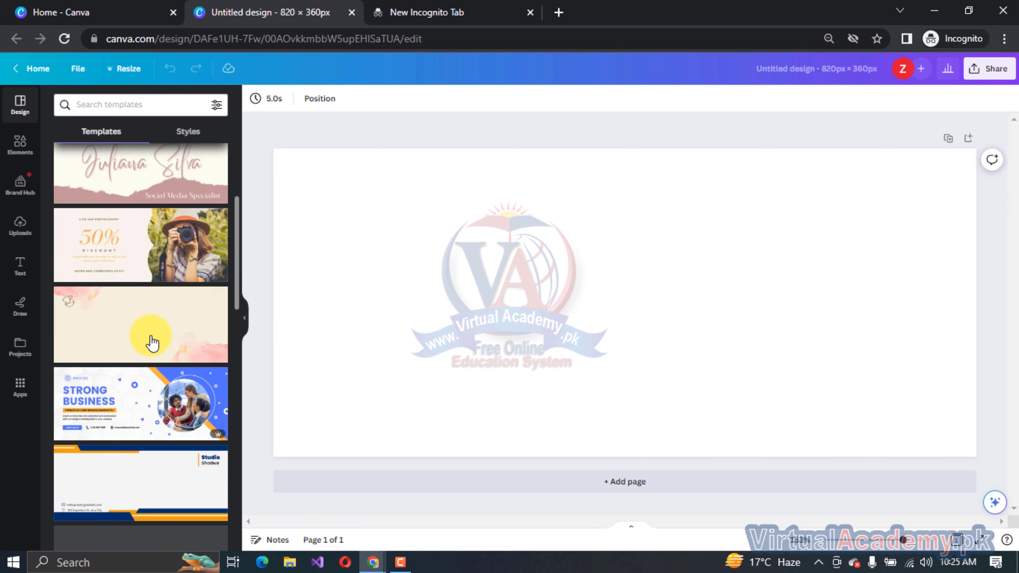
pyautogui.scroll(-5, 152, 342)
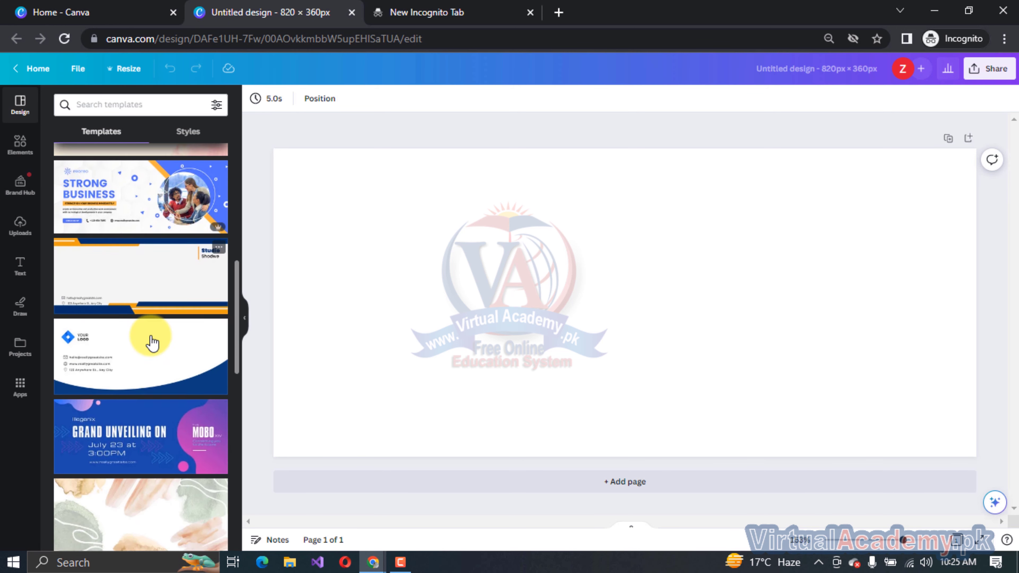
pyautogui.scroll(-5, 152, 342)
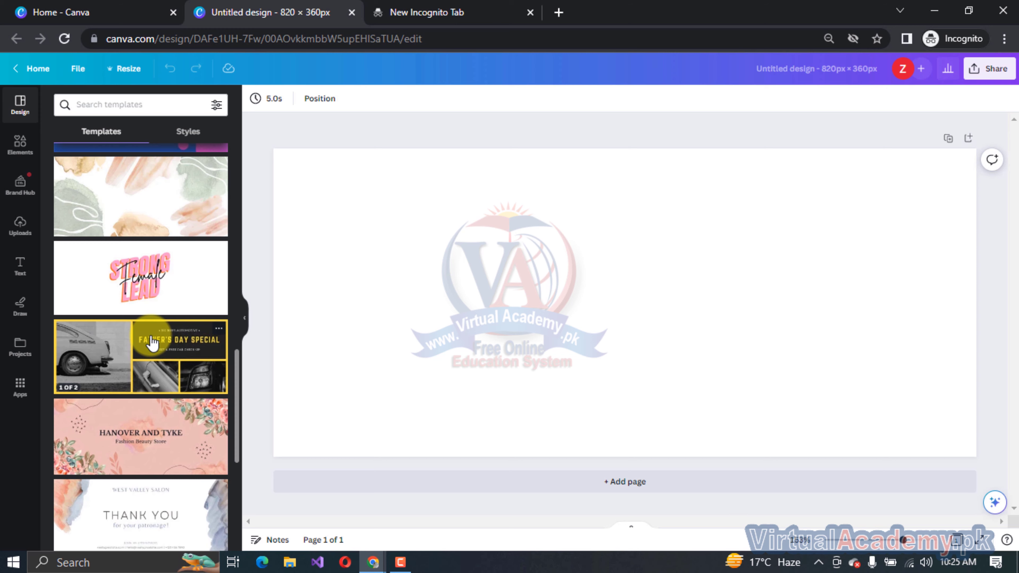
pyautogui.scroll(-5, 152, 343)
pyautogui.scroll(20, 150, 337)
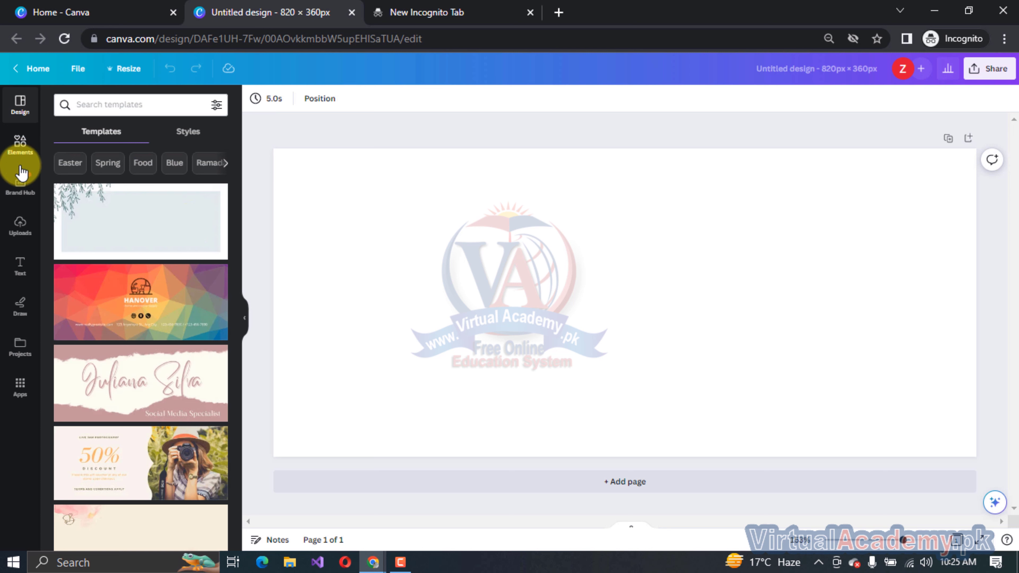
# Search the elements library for "group photos" and restrict the results to photos.
pyautogui.click(21, 150)
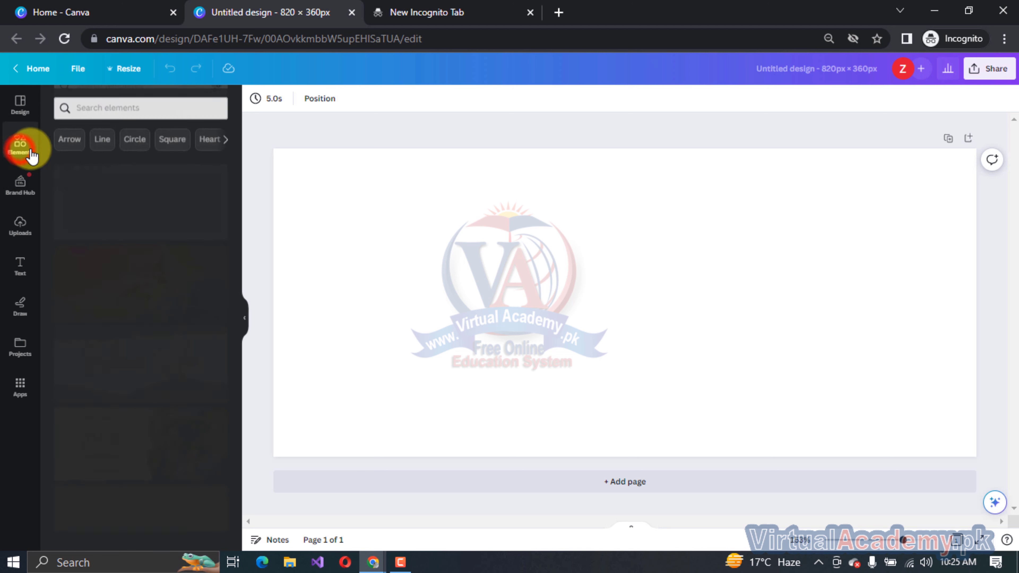
pyautogui.click(125, 107)
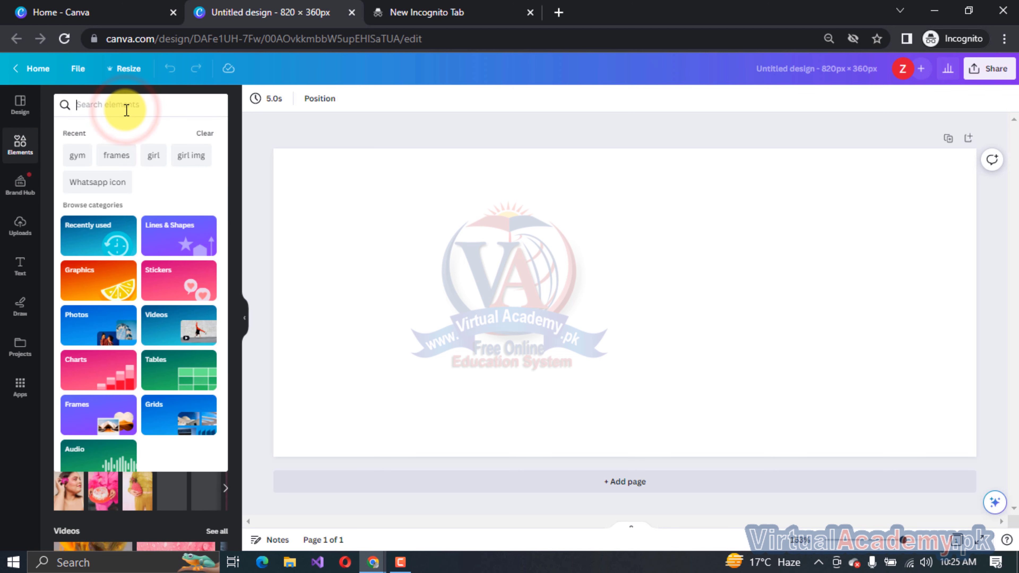
pyautogui.write('gr')
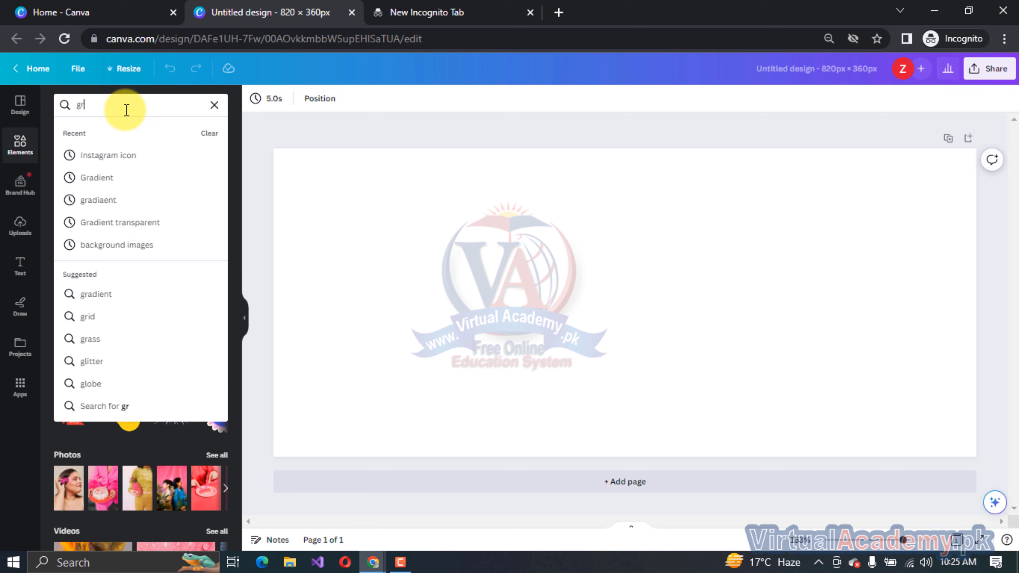
pyautogui.write('oup p')
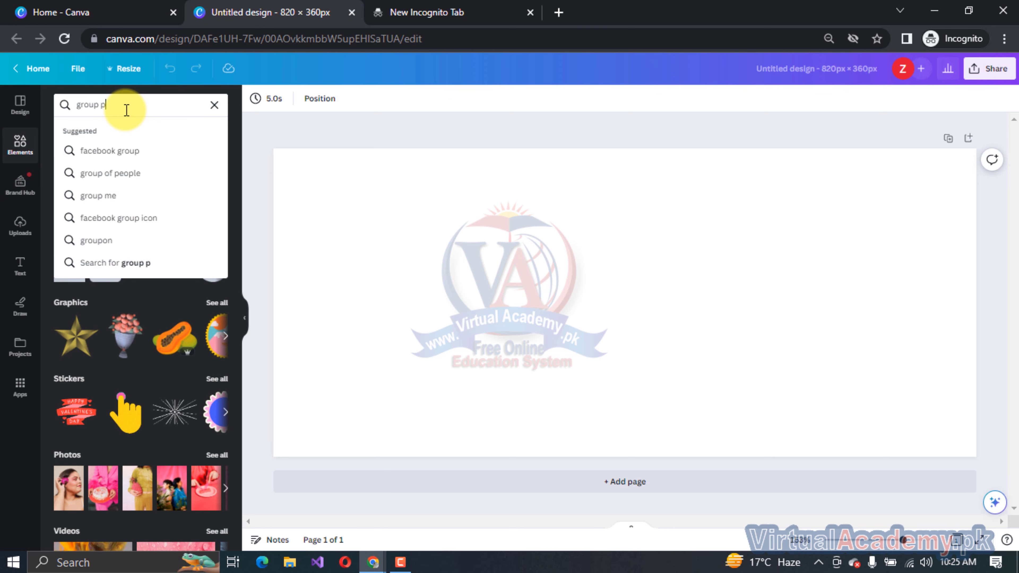
pyautogui.write('hotos')
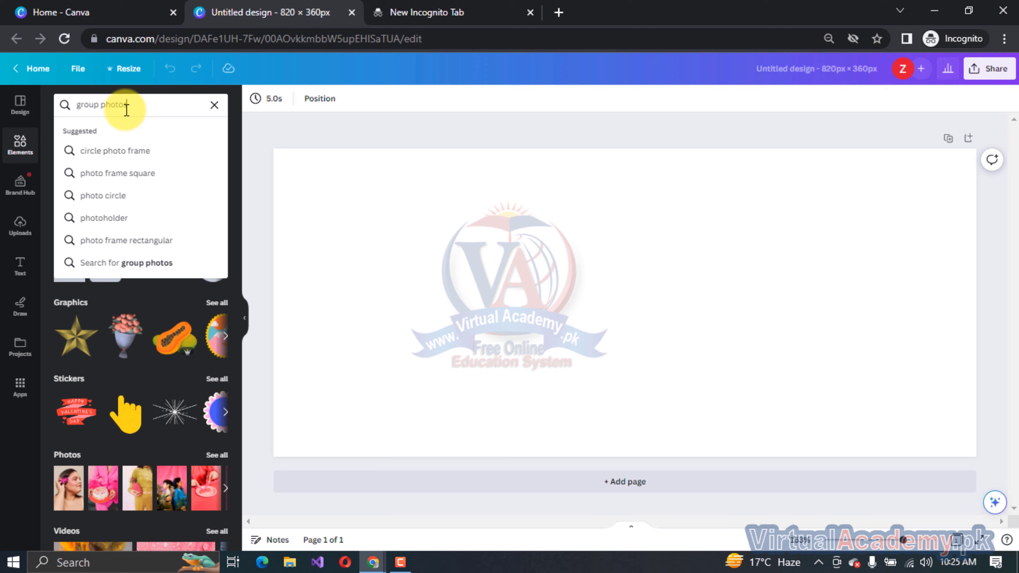
pyautogui.press('Return')
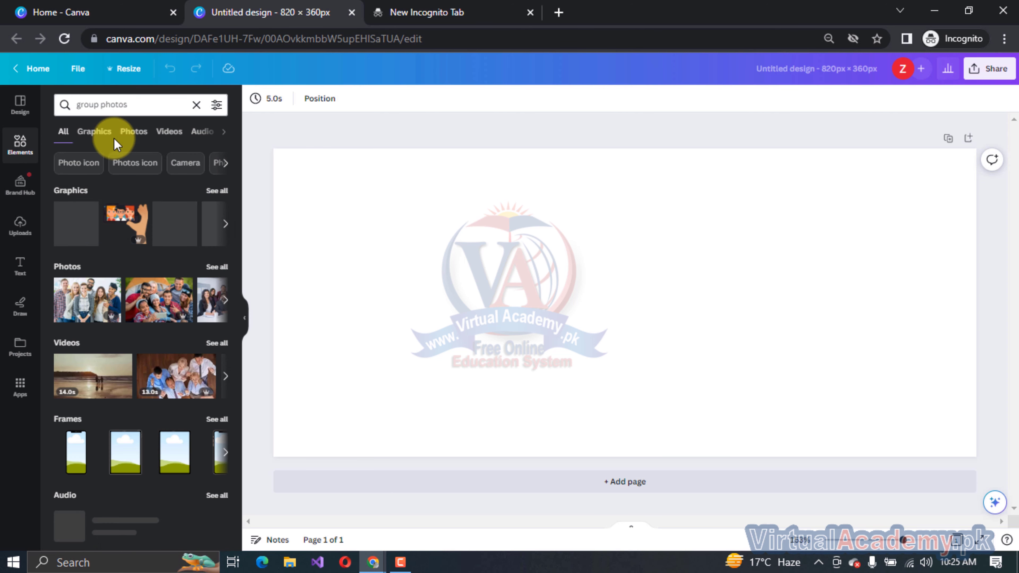
pyautogui.click(129, 138)
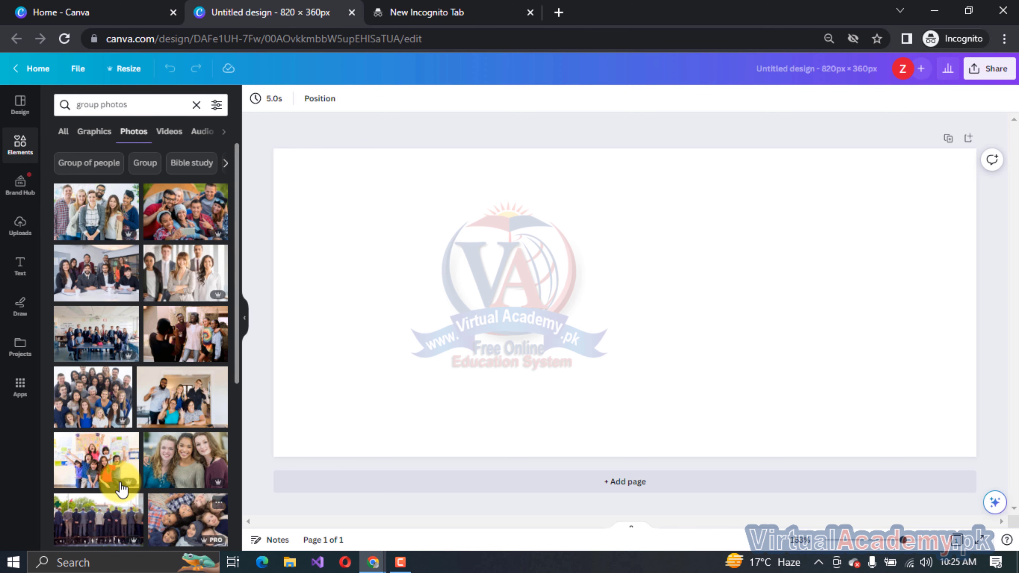
# Fill the page background with the photo of helmeted climbers in front of a rocky mountain.
pyautogui.scroll(-10, 86, 384)
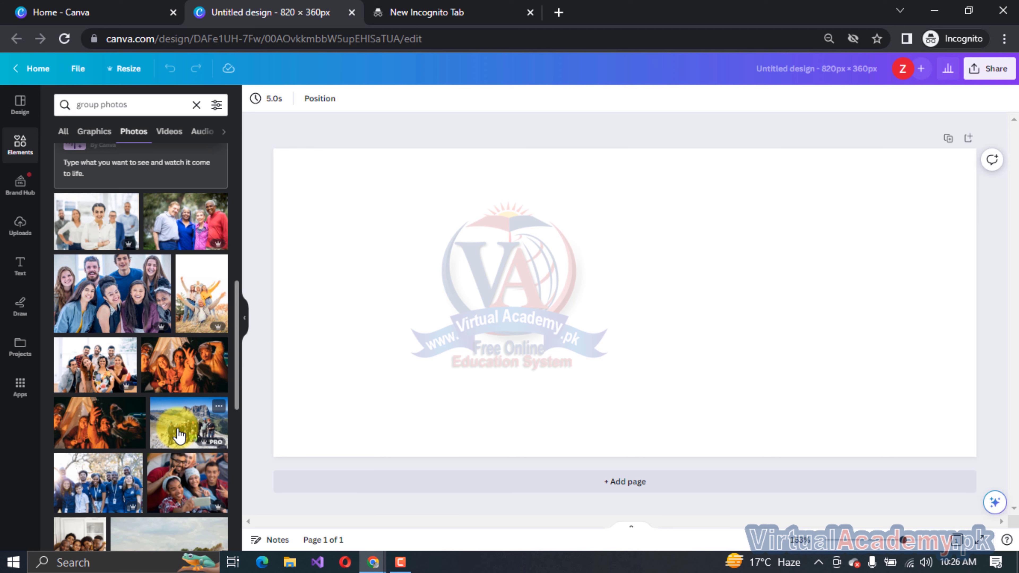
pyautogui.moveTo(182, 434); pyautogui.dragTo(291, 337)
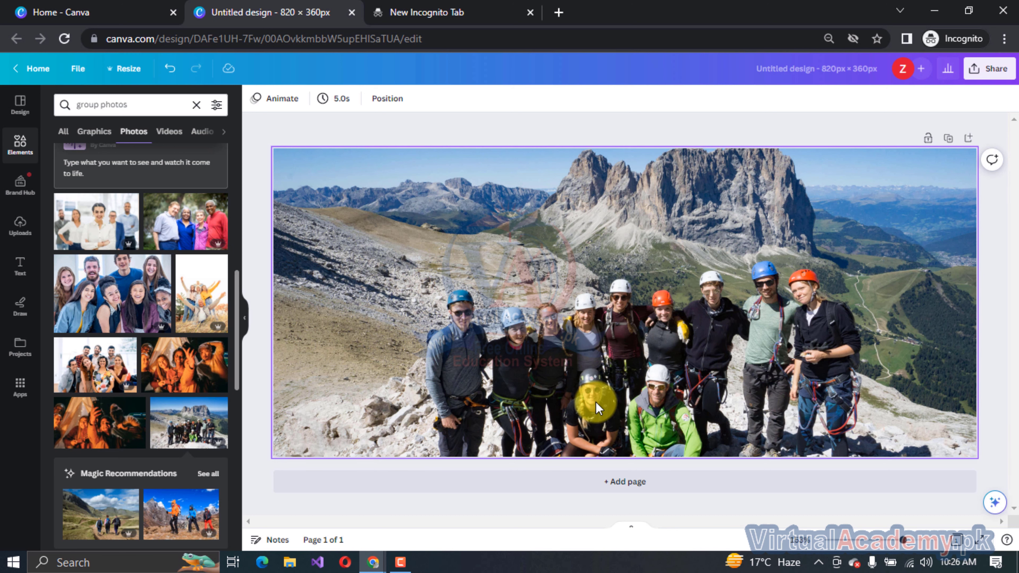
pyautogui.click(261, 381)
# Fill the page background with the photo of a women's fitness group posing on an outdoor court.
pyautogui.scroll(-5, 145, 363)
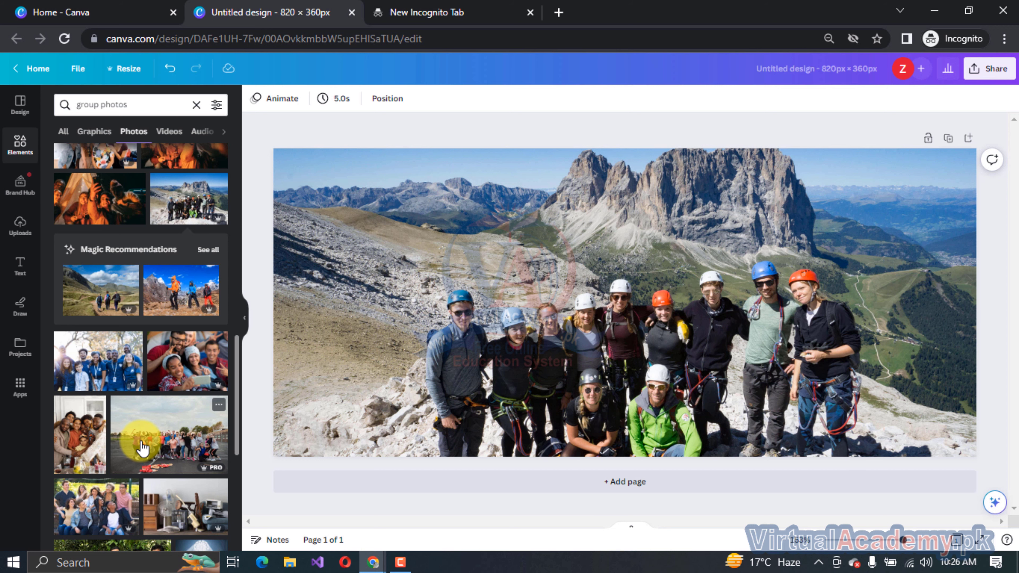
pyautogui.moveTo(143, 448); pyautogui.dragTo(280, 291)
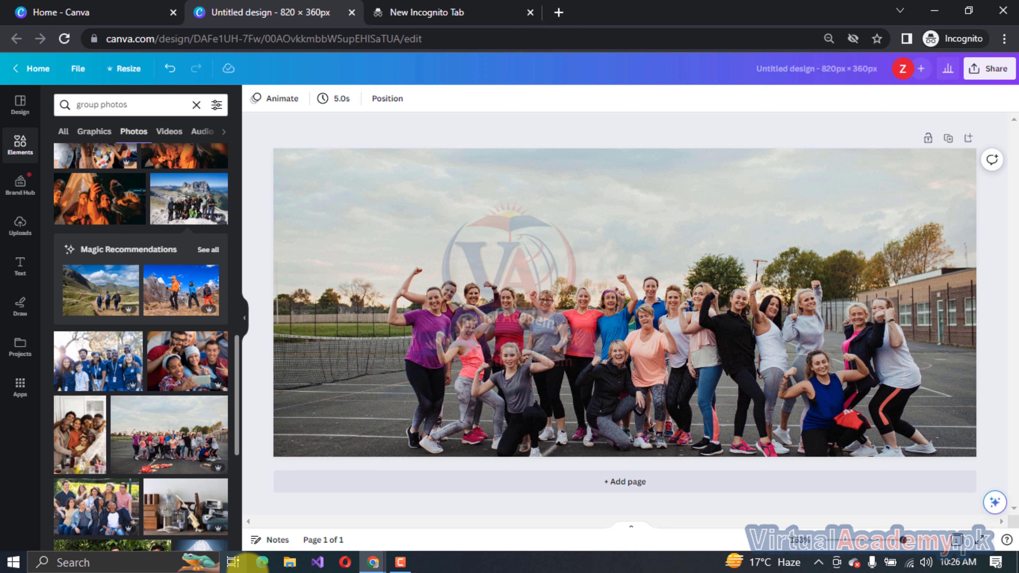
# Check the All Star BPO Facebook page's cover in the other browser window and return to the Canva design.
pyautogui.click(373, 562)
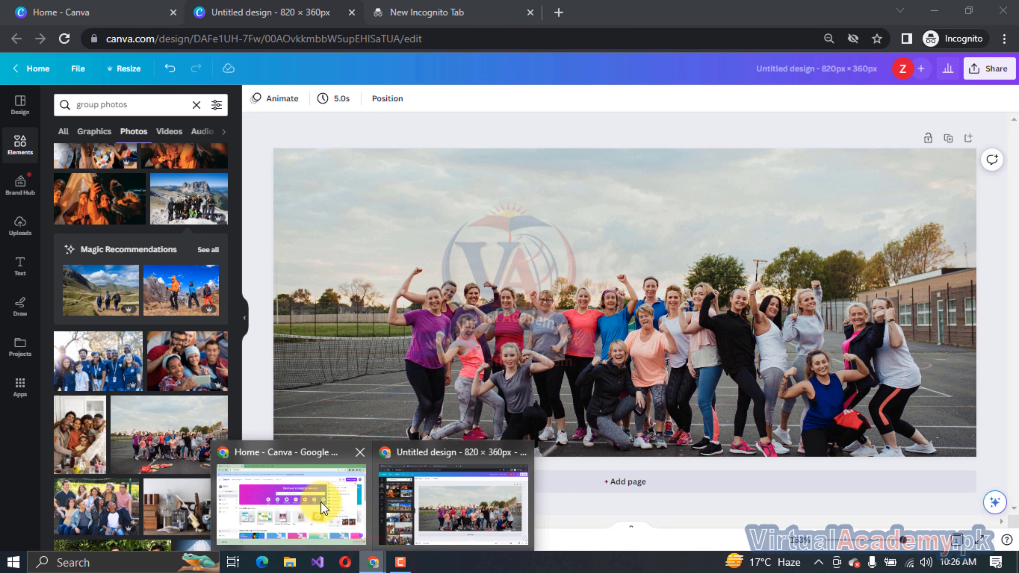
pyautogui.click(323, 508)
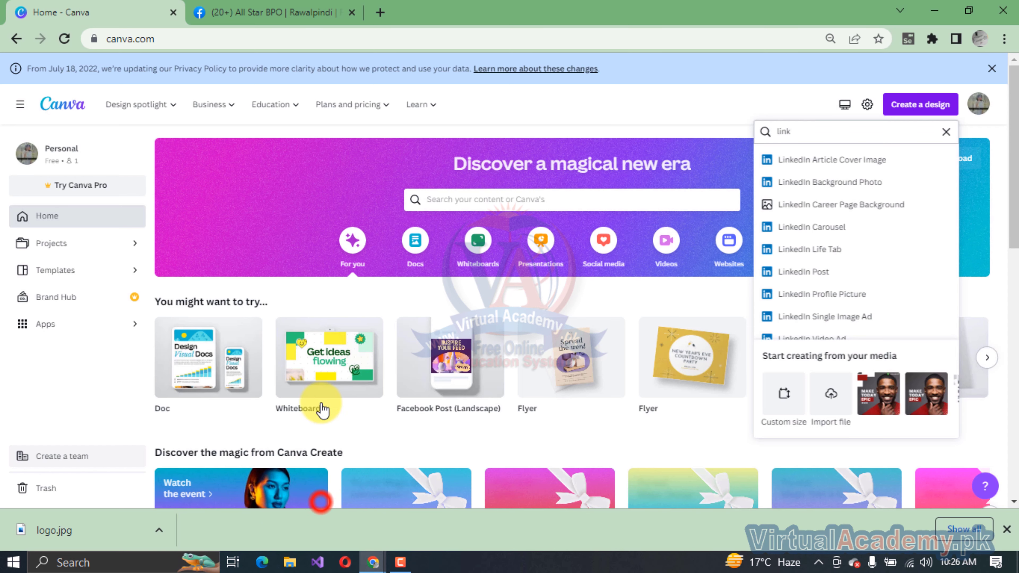
pyautogui.click(261, 14)
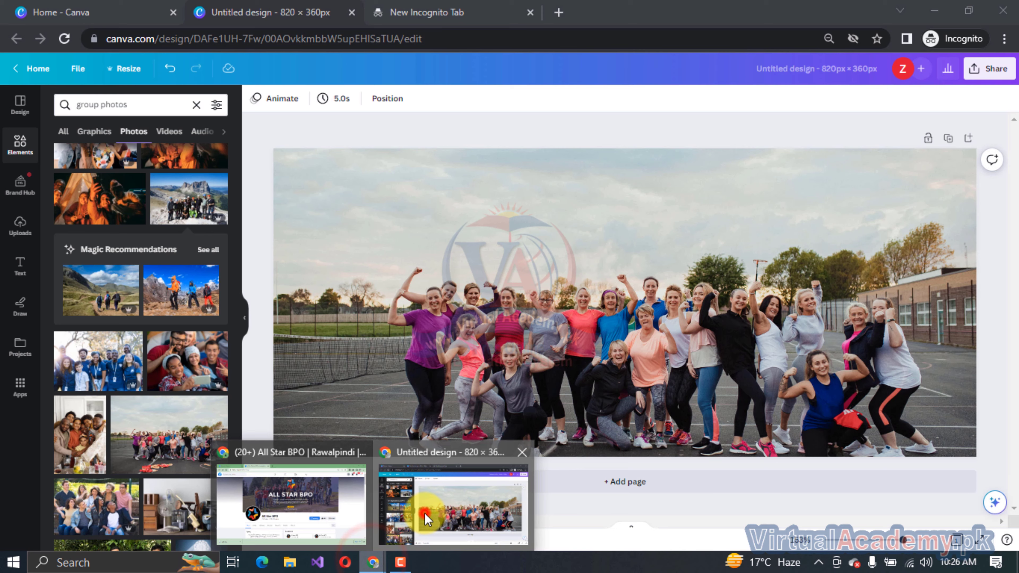
pyautogui.click(426, 514)
# Add a square shape to the page and fill it with the near-black colour taken from the photo.
pyautogui.click(20, 142)
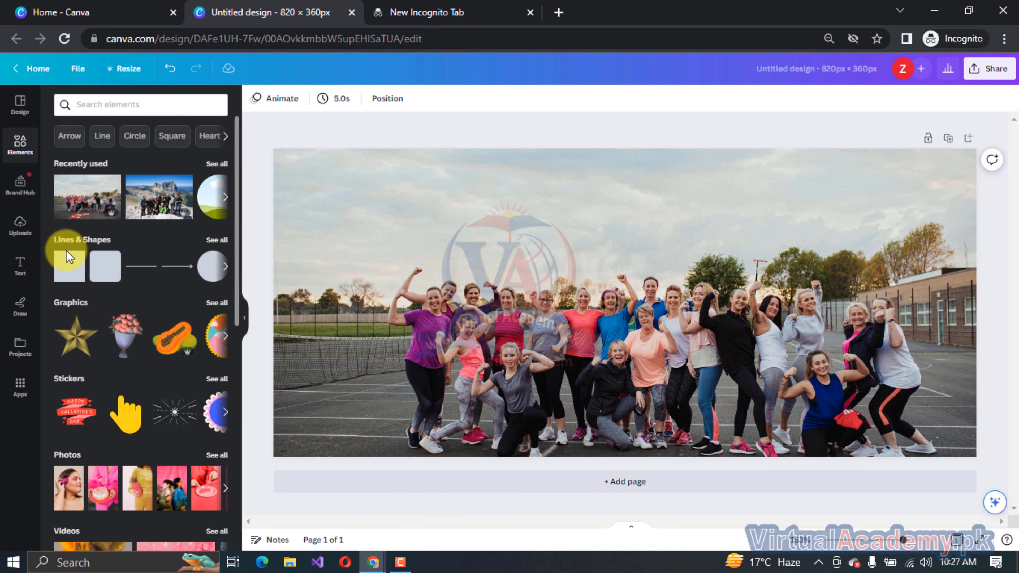
pyautogui.click(217, 241)
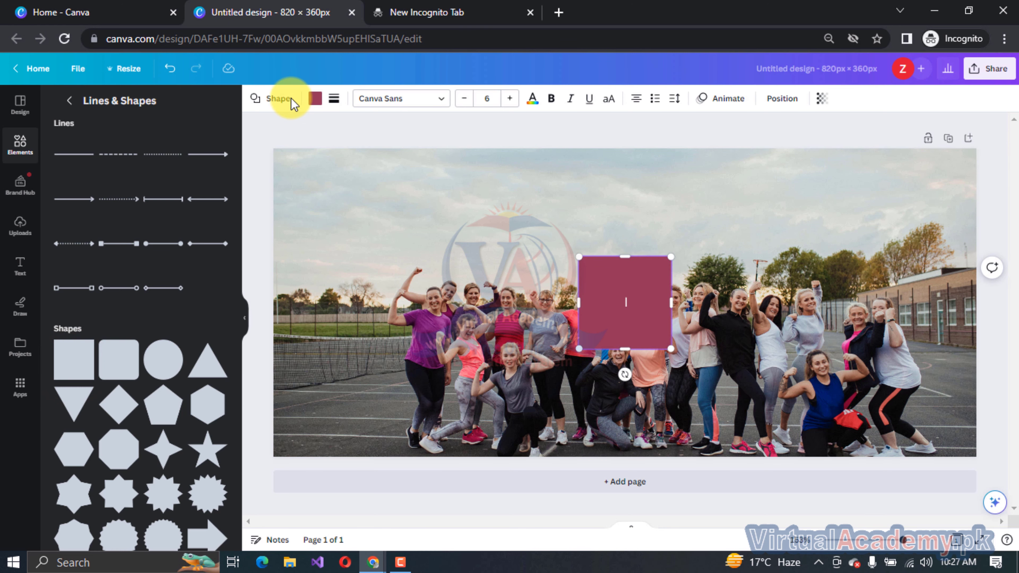
pyautogui.click(317, 102)
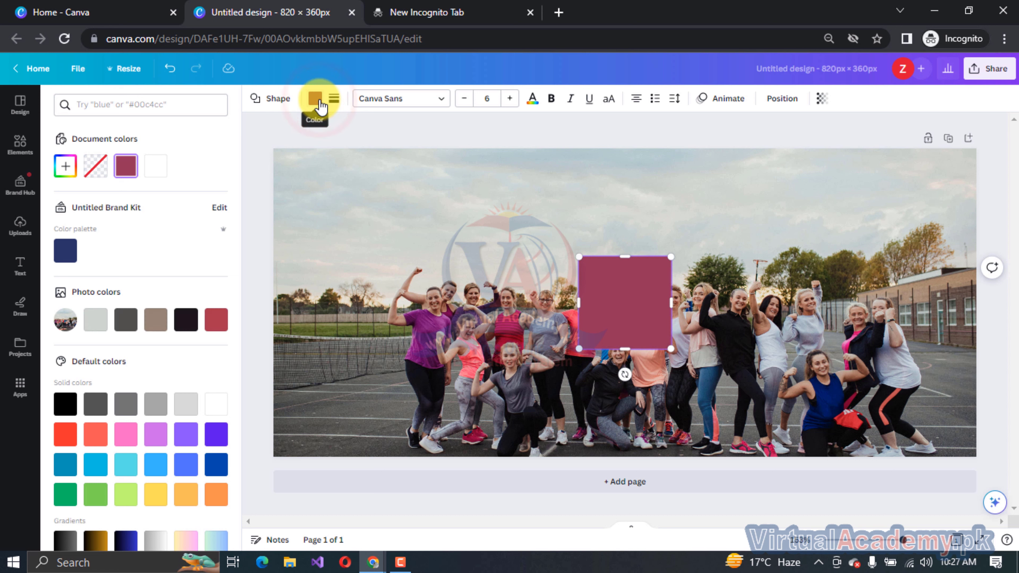
pyautogui.click(186, 320)
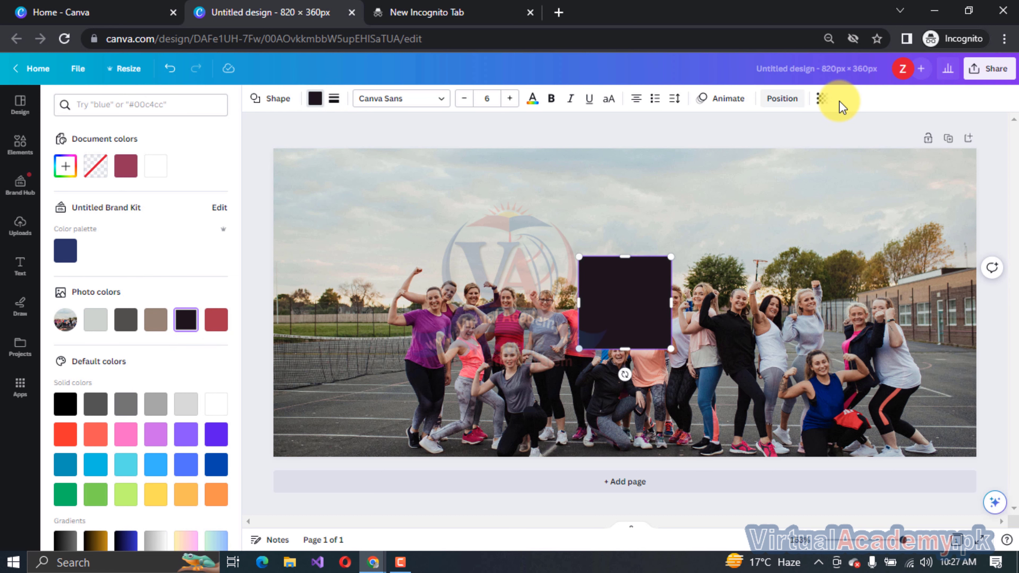
# Set the dark square's transparency to 35.
pyautogui.click(820, 101)
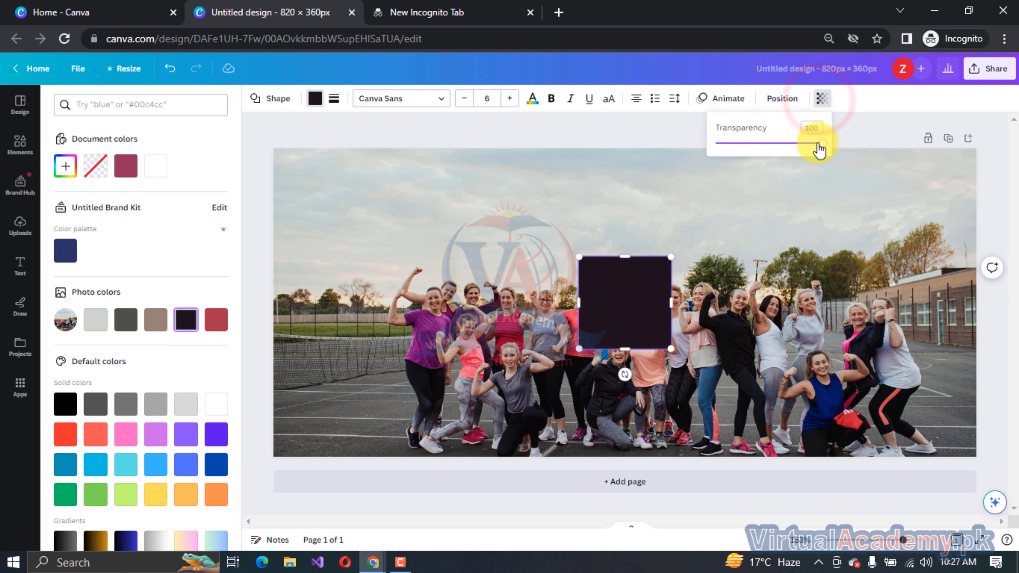
pyautogui.moveTo(823, 151); pyautogui.dragTo(770, 153)
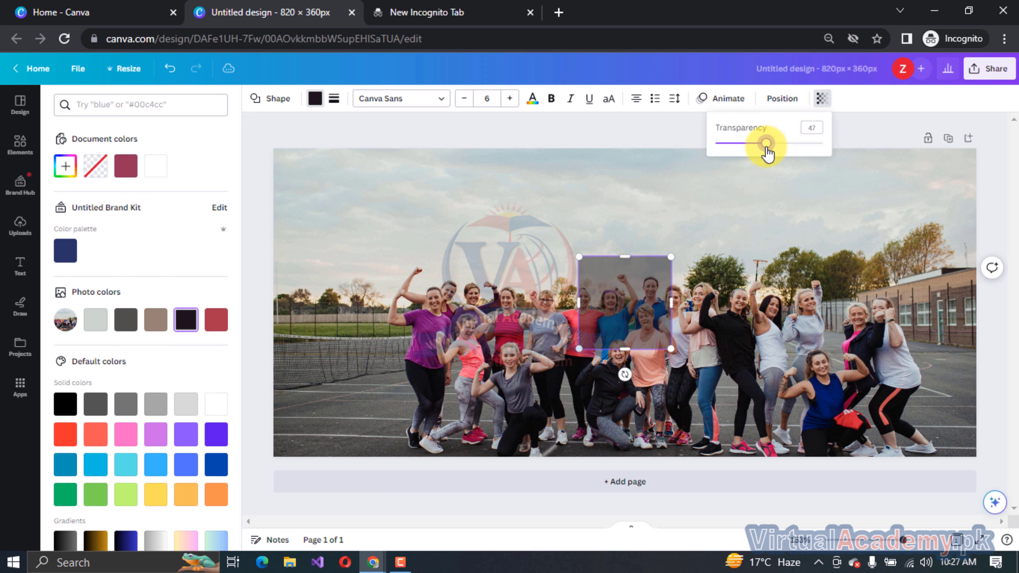
pyautogui.press('XF86MonBrightnessUp')
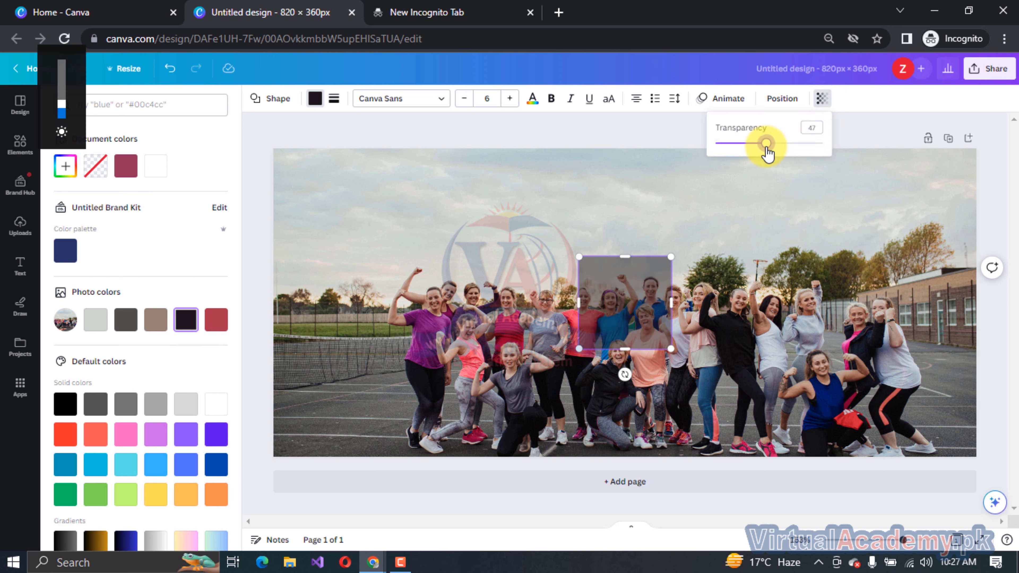
pyautogui.moveTo(767, 153); pyautogui.dragTo(756, 154)
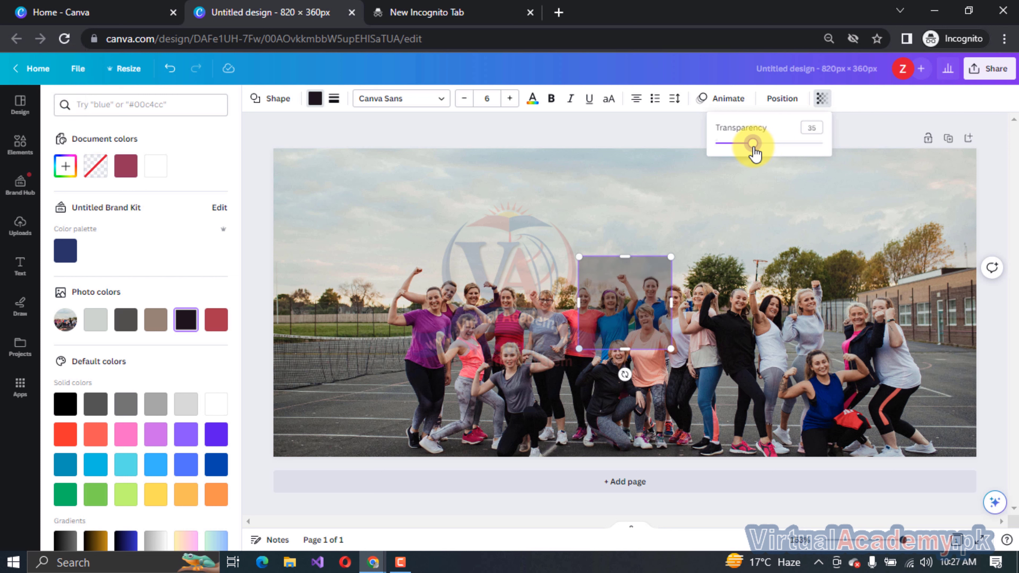
pyautogui.click(865, 510)
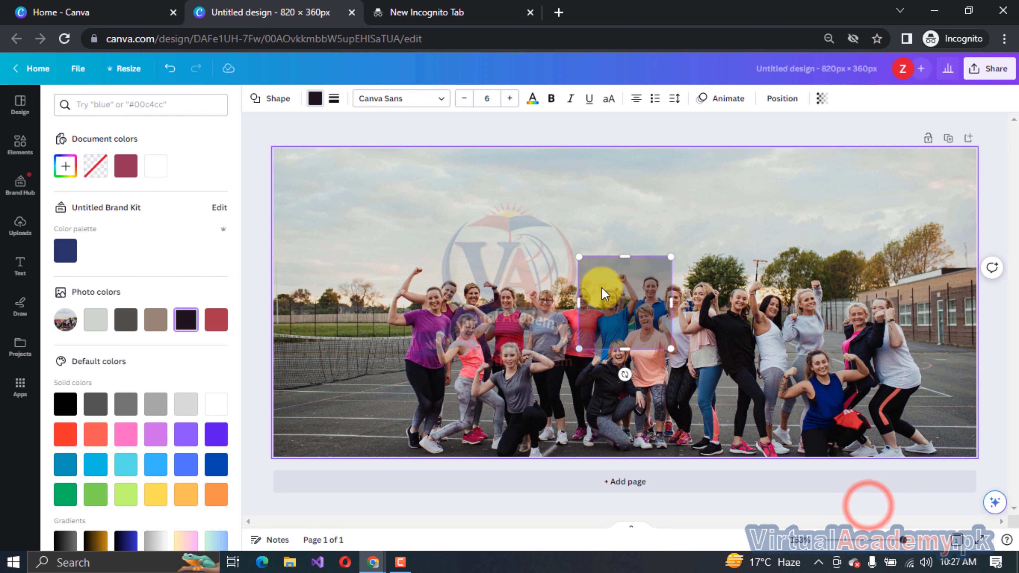
# Stretch the dark square so it covers the entire group photo as an overlay.
pyautogui.moveTo(580, 257); pyautogui.dragTo(271, 146)
pyautogui.moveTo(673, 350); pyautogui.dragTo(918, 443)
pyautogui.moveTo(957, 453); pyautogui.dragTo(979, 458)
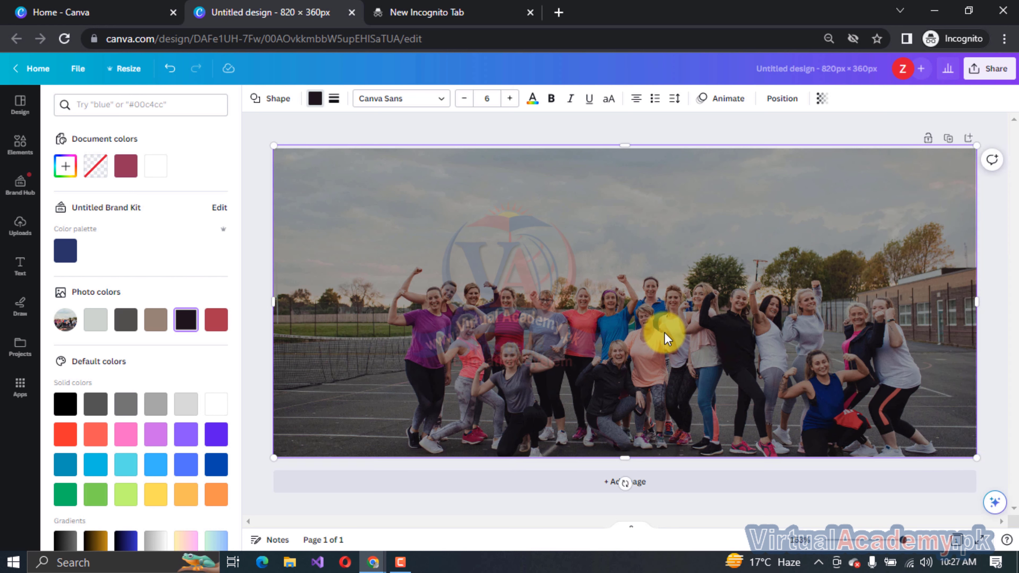
# Set the transparency of the full-page dark overlay to 57.
pyautogui.click(823, 100)
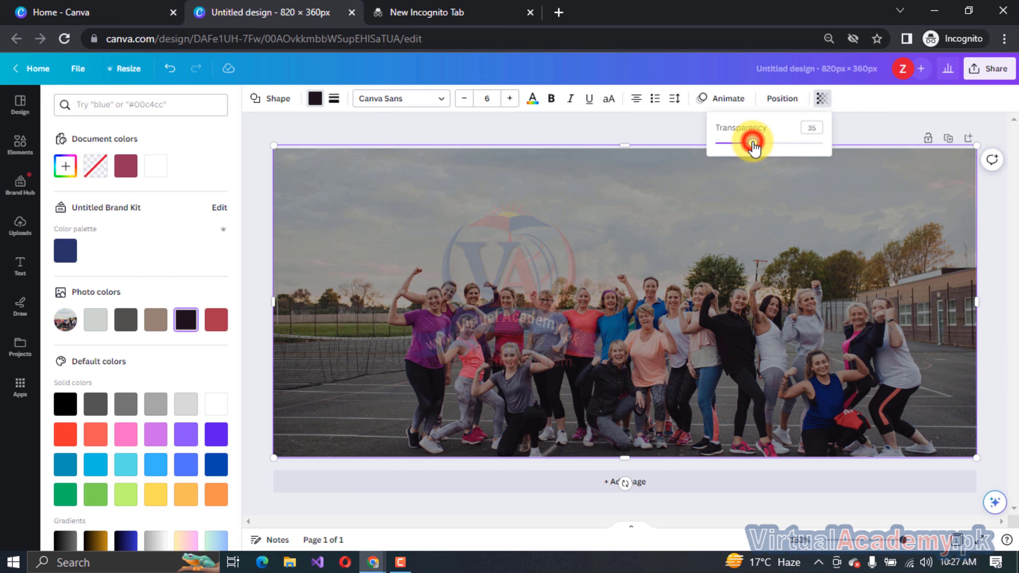
pyautogui.moveTo(754, 147); pyautogui.dragTo(778, 149)
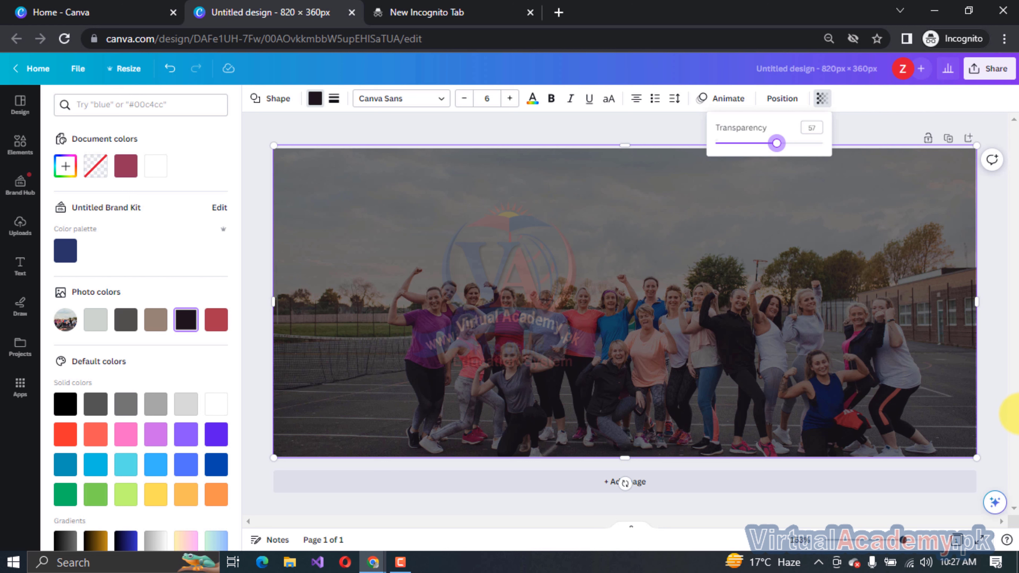
pyautogui.click(1002, 414)
pyautogui.scroll(-1, 1005, 414)
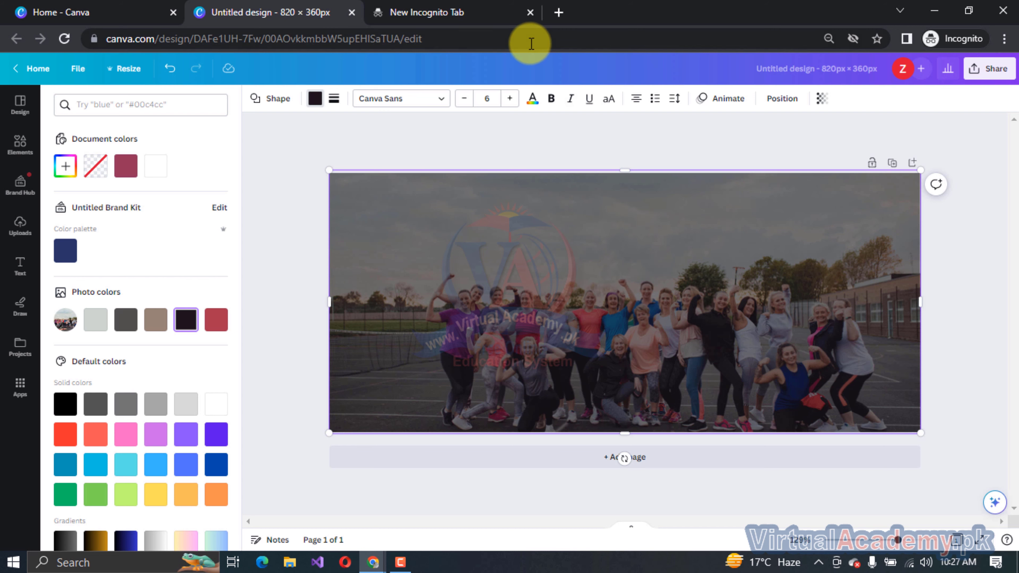
# Search the web for "bg remover" in the spare browser tab and open the remove.bg site.
pyautogui.click(494, 8)
pyautogui.click(364, 32)
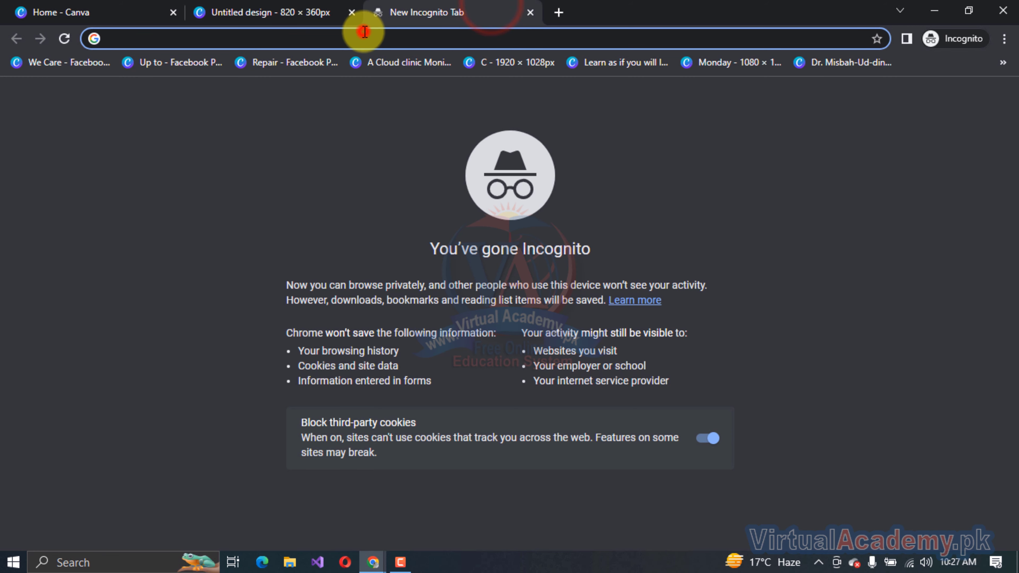
pyautogui.write('b')
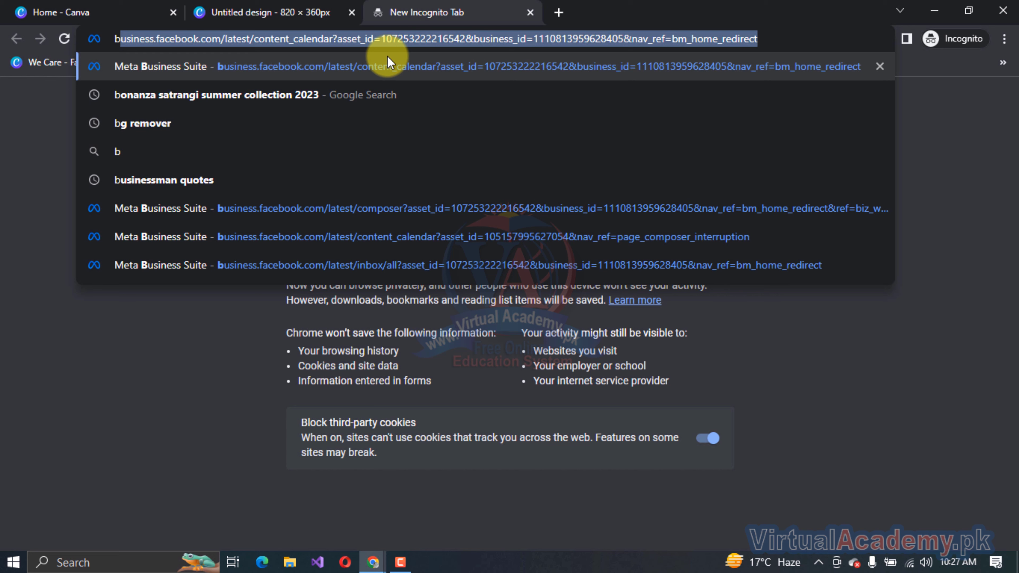
pyautogui.click(296, 127)
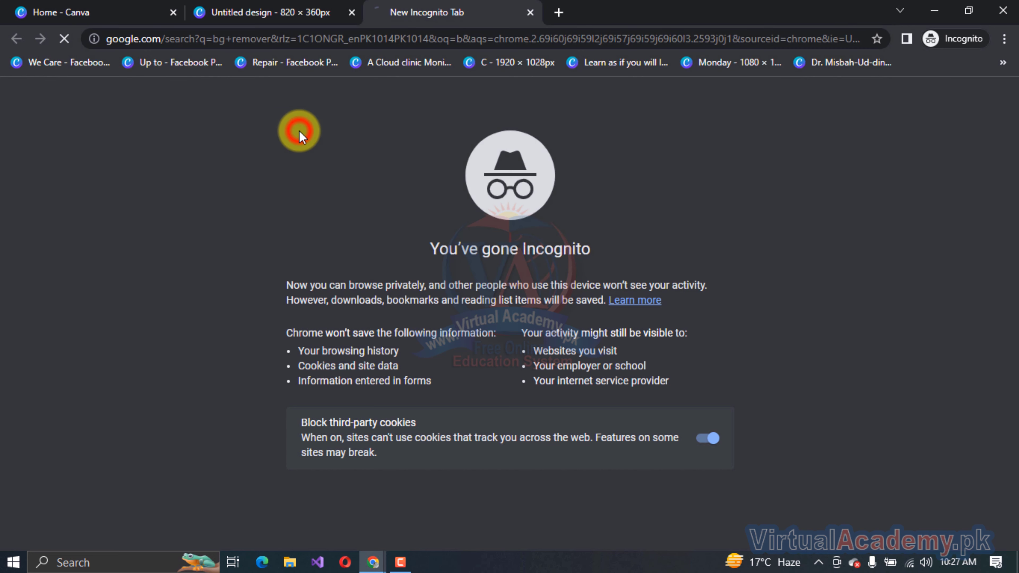
pyautogui.click(217, 264)
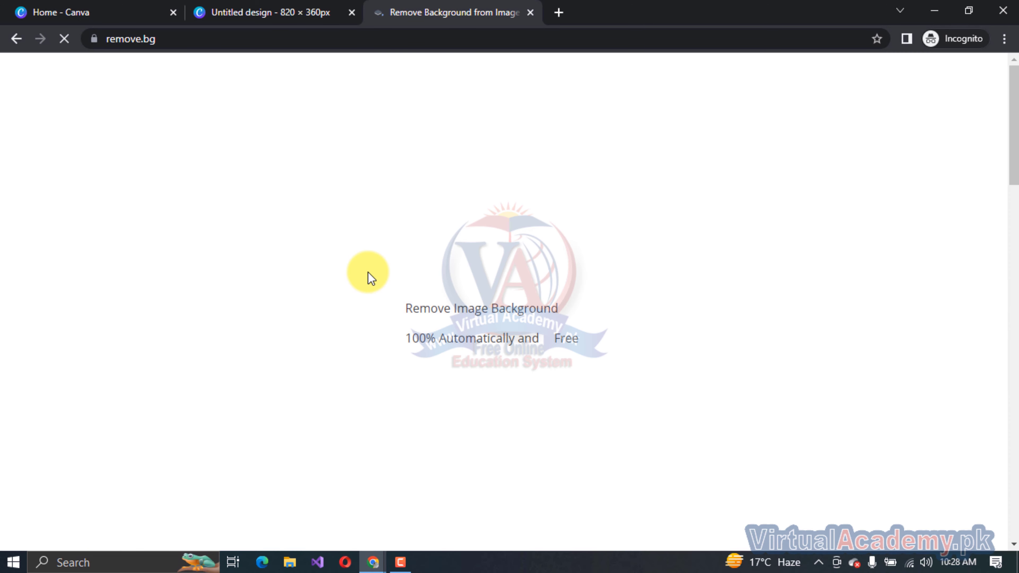
# Dismiss the file chooser and clear the previous cut-out of the woman in orange from remove.bg.
pyautogui.click(653, 371)
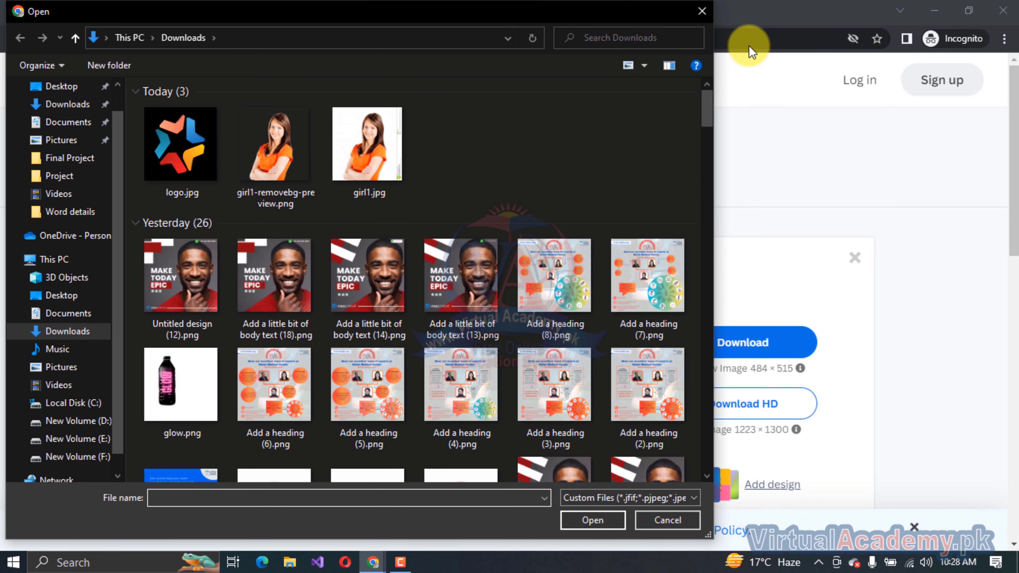
pyautogui.click(697, 12)
pyautogui.click(855, 254)
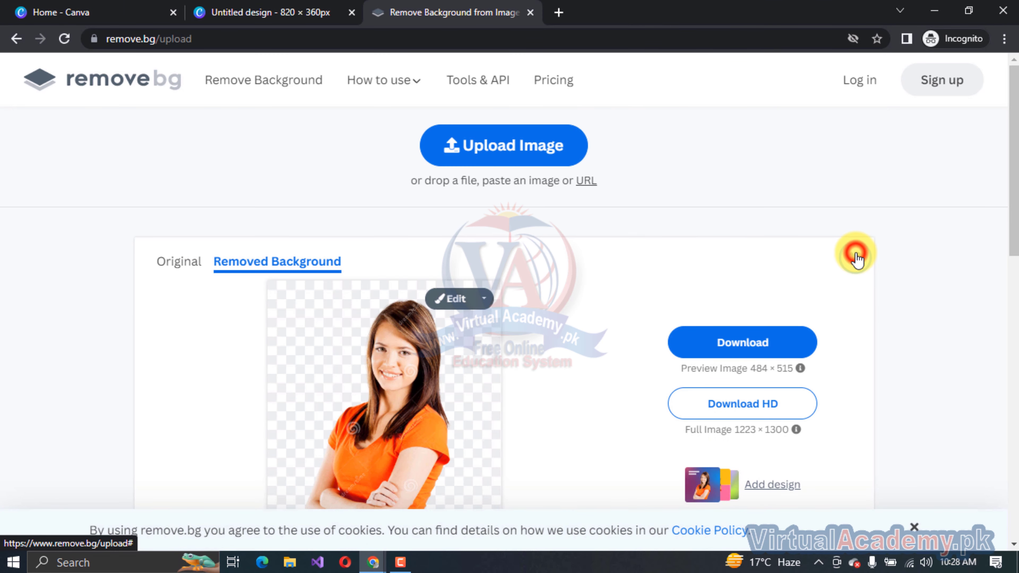
# Upload logo.jpg from Downloads for background removal and download the preview-size cut-out.
pyautogui.click(502, 447)
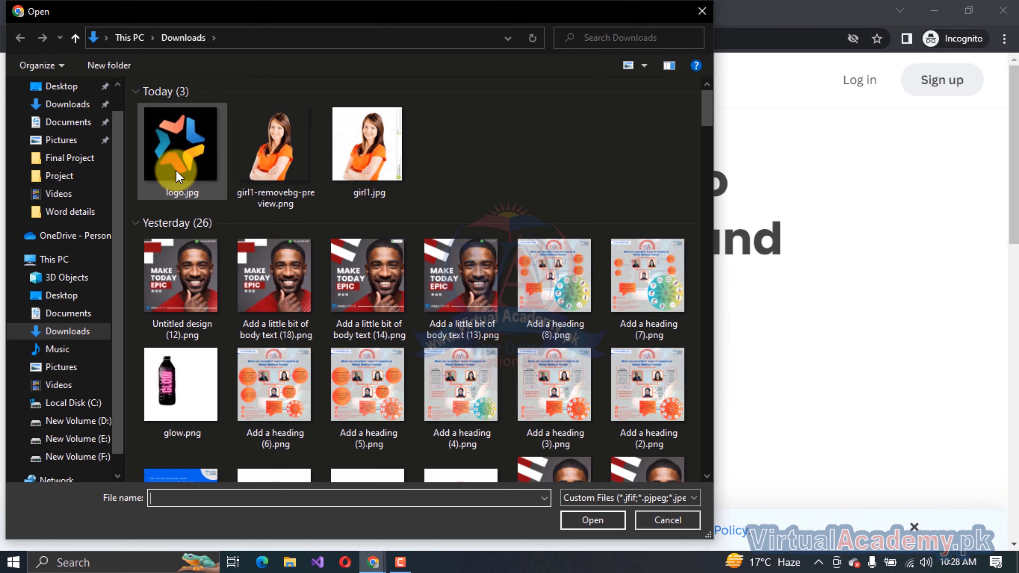
pyautogui.click(176, 177)
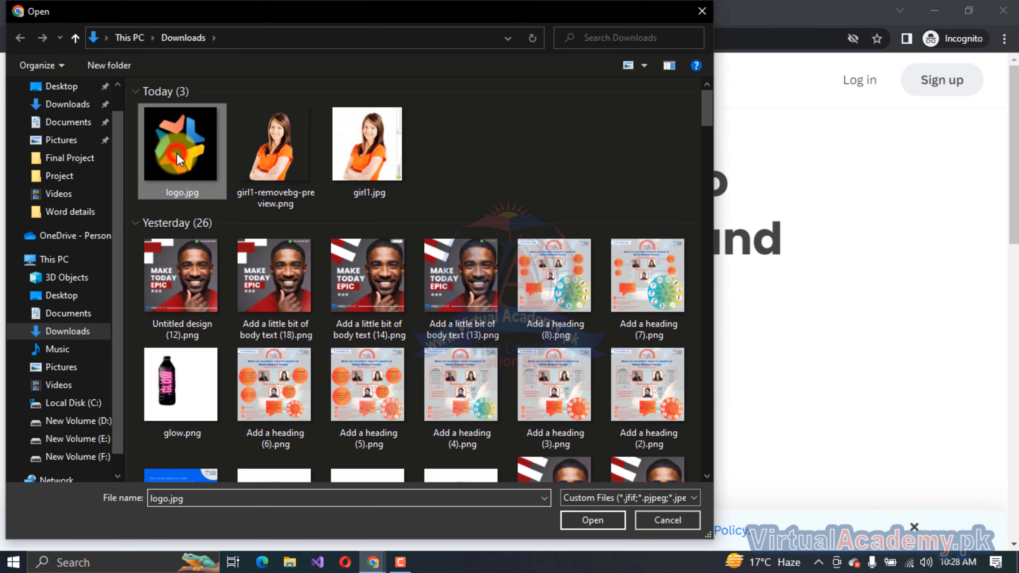
pyautogui.click(593, 522)
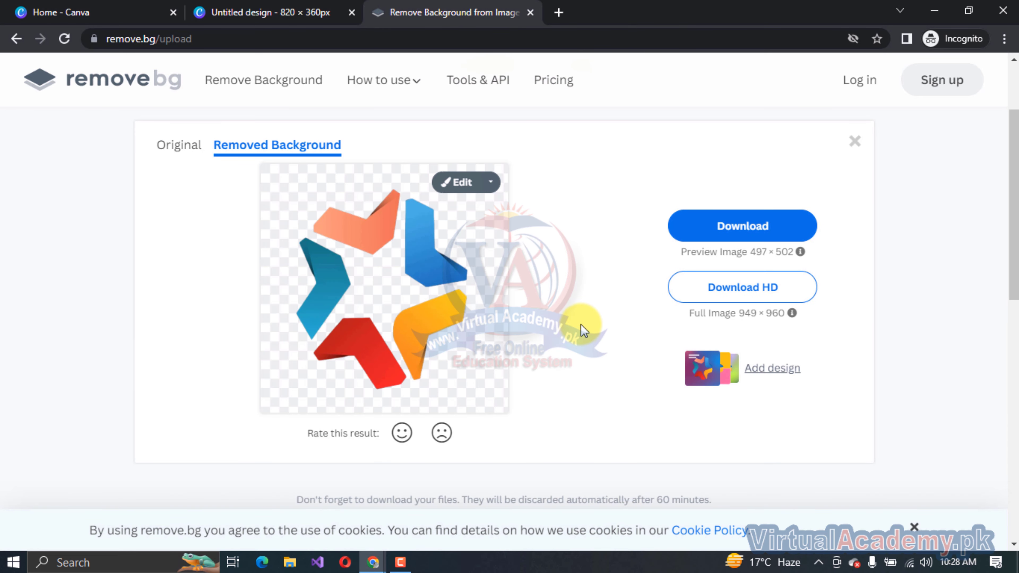
pyautogui.click(717, 229)
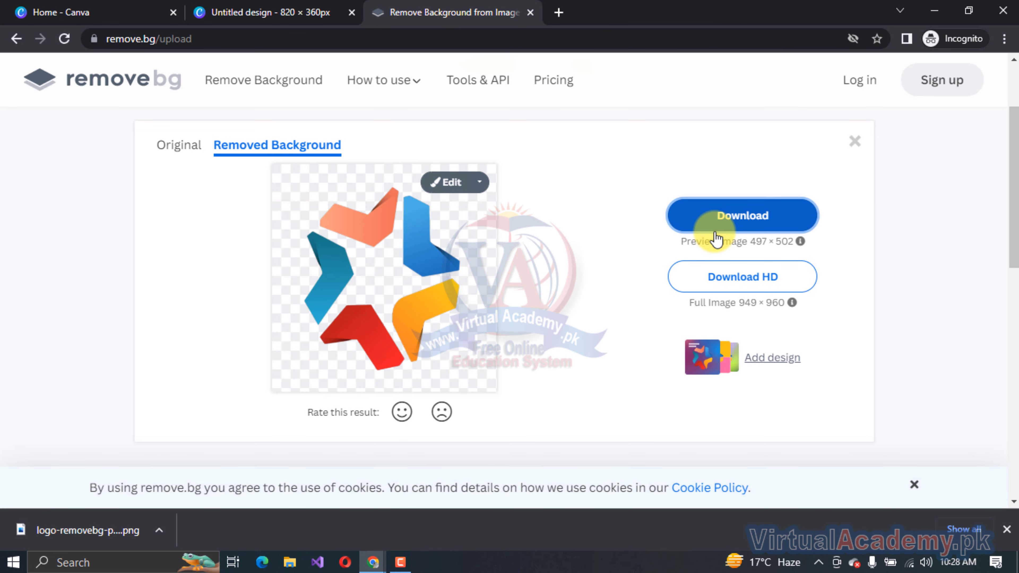
pyautogui.click(717, 237)
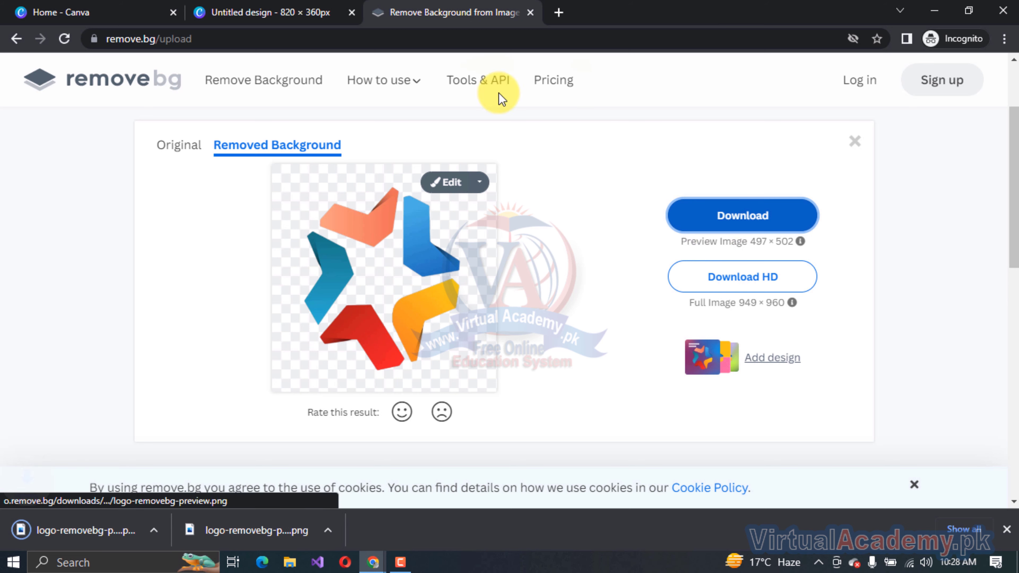
# Return to the Canva design and upload "logo-removebg-preview (1).png" from the Downloads folder.
pyautogui.click(254, 15)
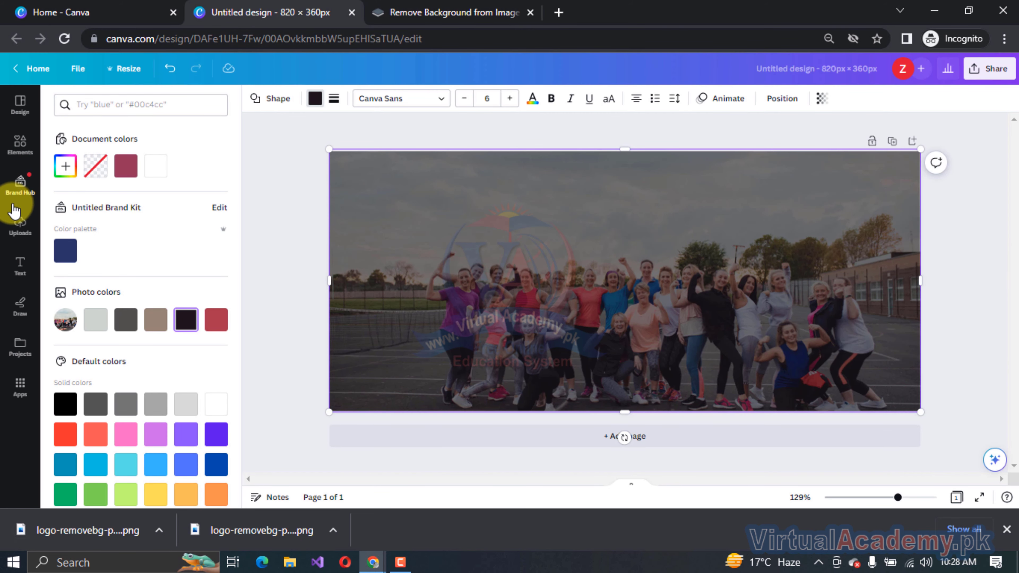
pyautogui.click(17, 229)
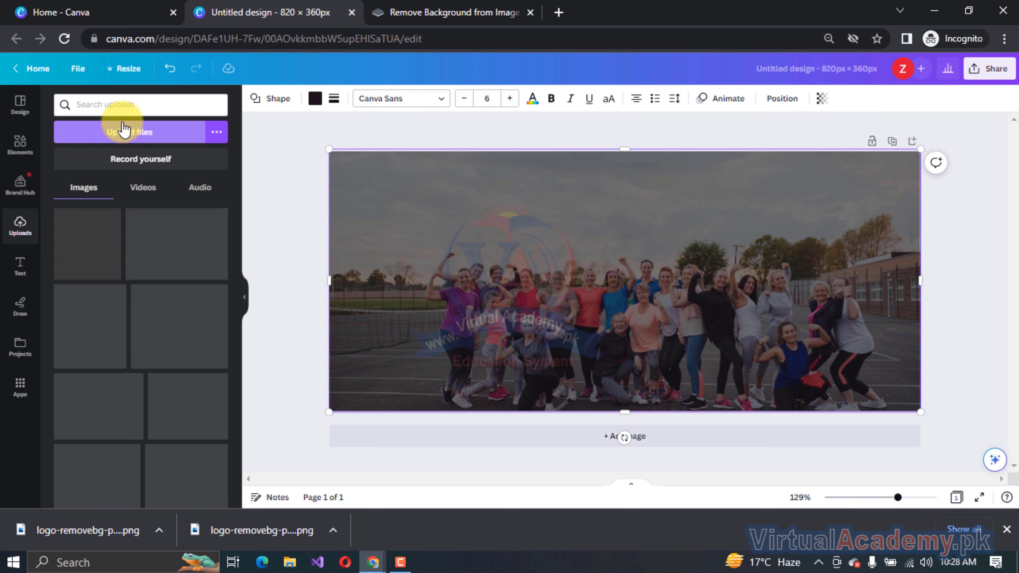
pyautogui.click(123, 134)
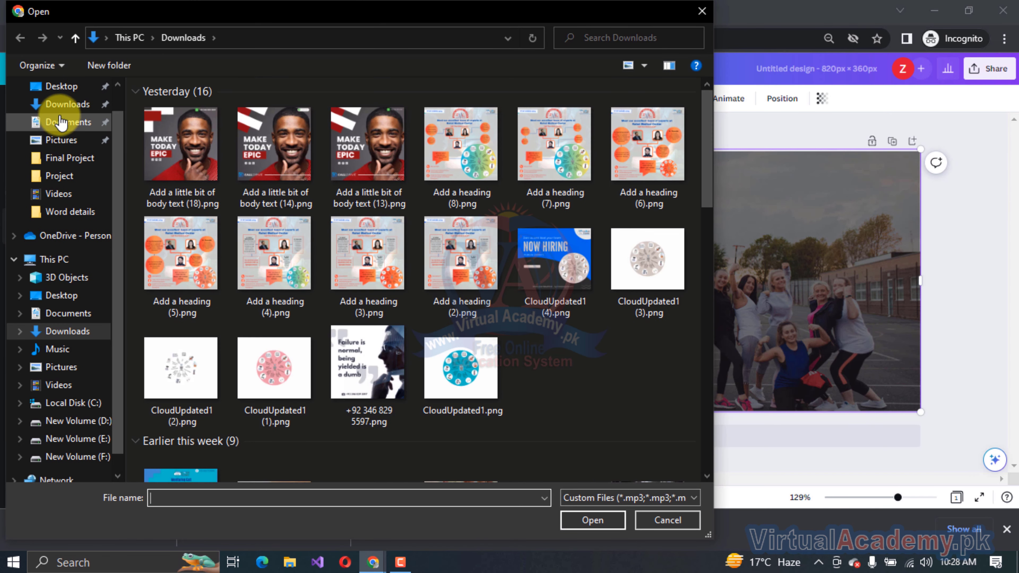
pyautogui.click(61, 105)
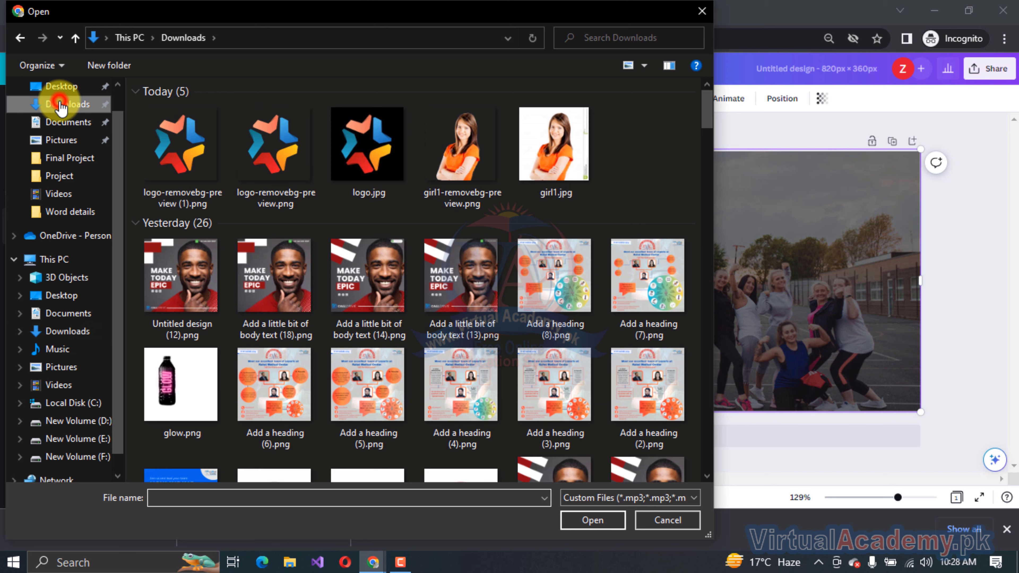
pyautogui.click(183, 150)
pyautogui.click(599, 520)
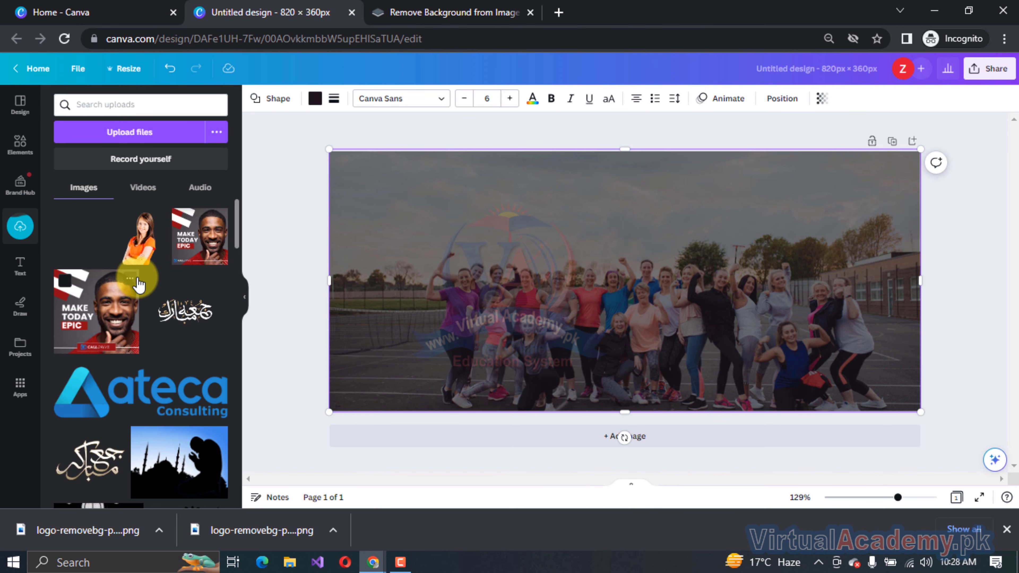
# Place the uploaded star logo on the page, shrink it and centre it horizontally near the cover's upper edge.
pyautogui.click(72, 242)
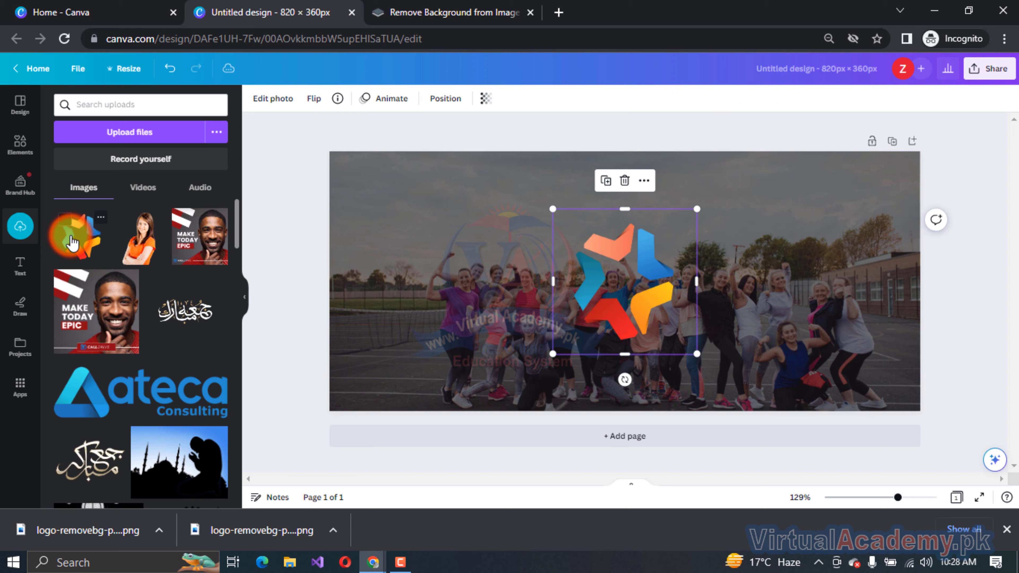
pyautogui.moveTo(554, 355); pyautogui.dragTo(593, 250)
pyautogui.moveTo(659, 247); pyautogui.dragTo(627, 200)
pyautogui.moveTo(589, 235); pyautogui.dragTo(623, 198)
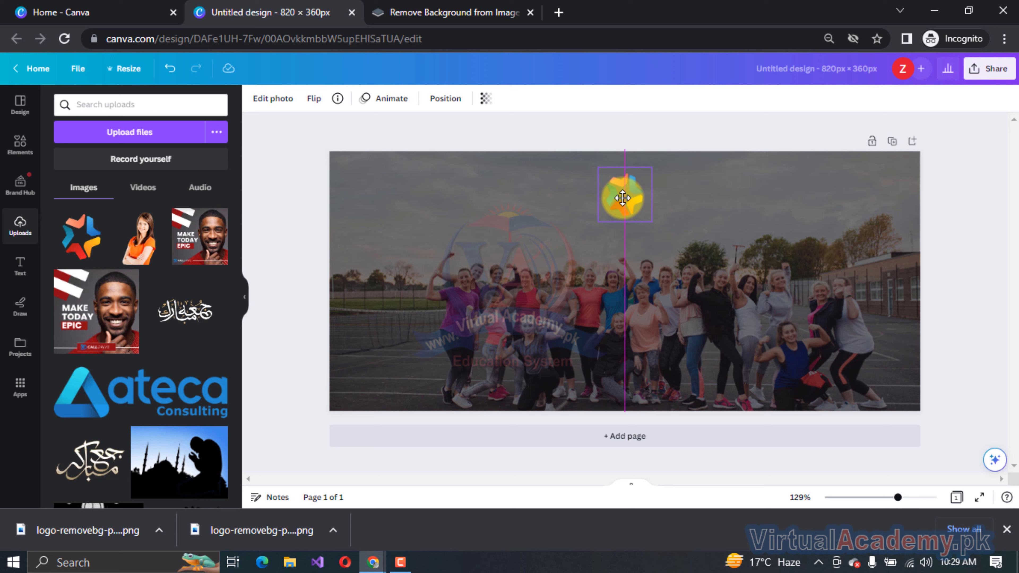
pyautogui.moveTo(623, 198); pyautogui.dragTo(622, 198)
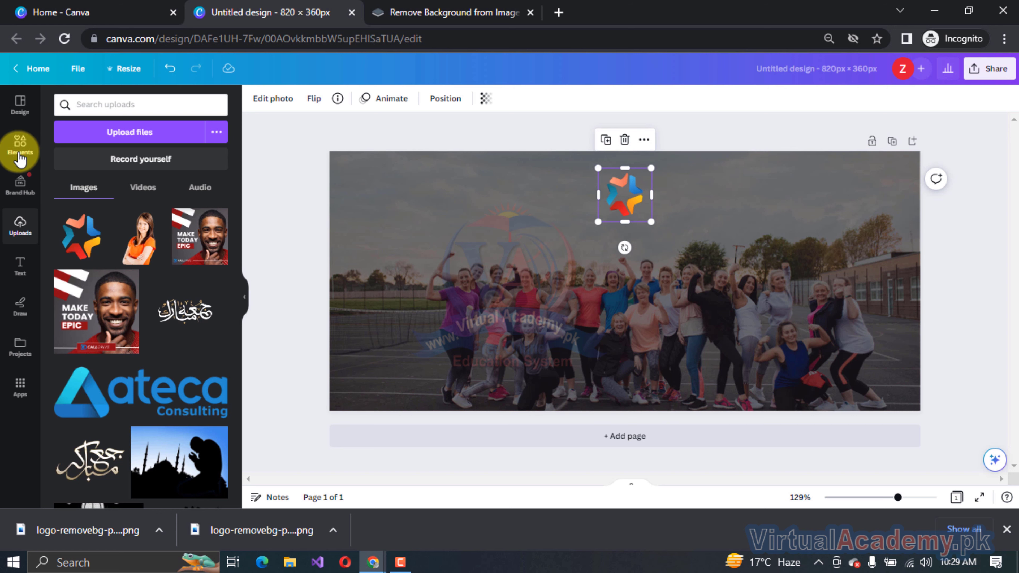
# Add a default heading text below the logo and widen its box so the text fits on one line.
pyautogui.click(18, 275)
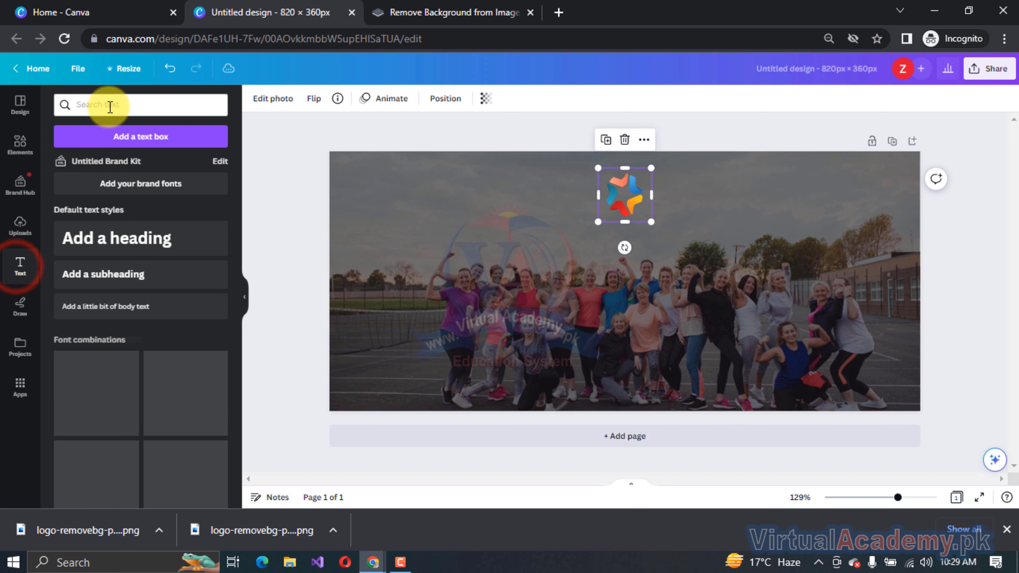
pyautogui.click(109, 245)
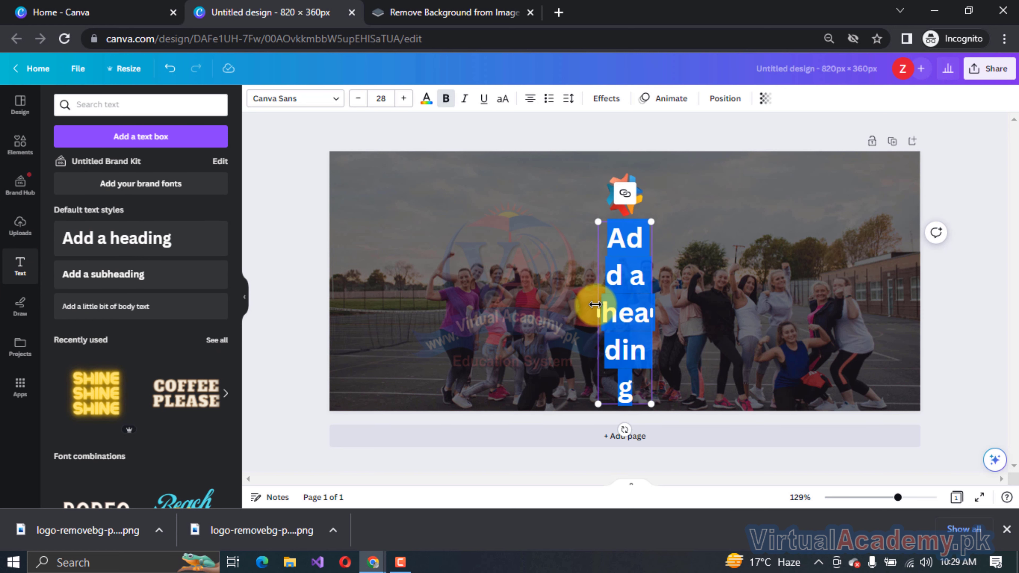
pyautogui.moveTo(594, 312); pyautogui.dragTo(356, 283)
pyautogui.moveTo(508, 244); pyautogui.dragTo(485, 244)
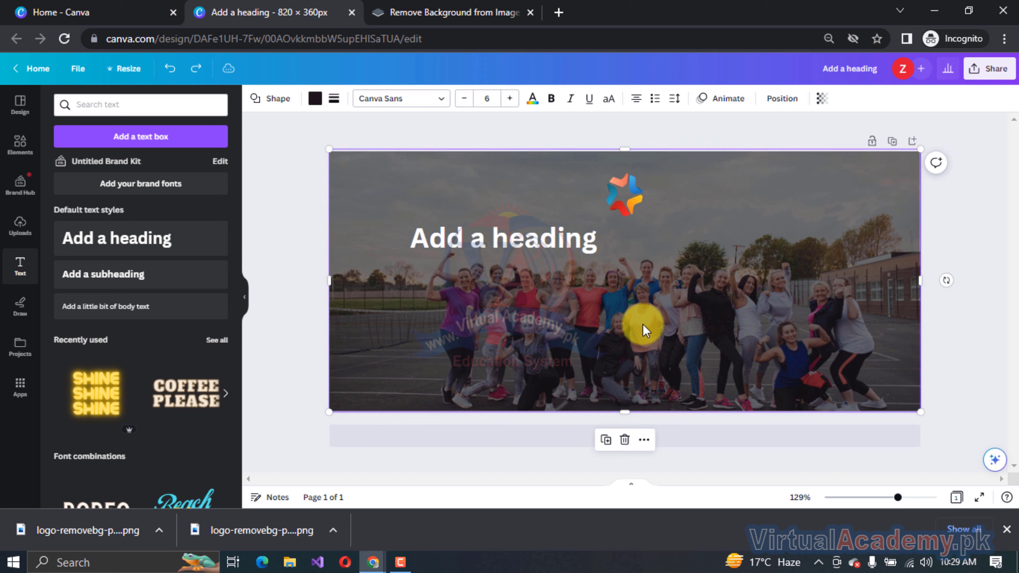
# Centre the heading below the star logo and replace its text with "ALL STAR BPO".
pyautogui.click(505, 243)
pyautogui.moveTo(506, 243); pyautogui.dragTo(627, 244)
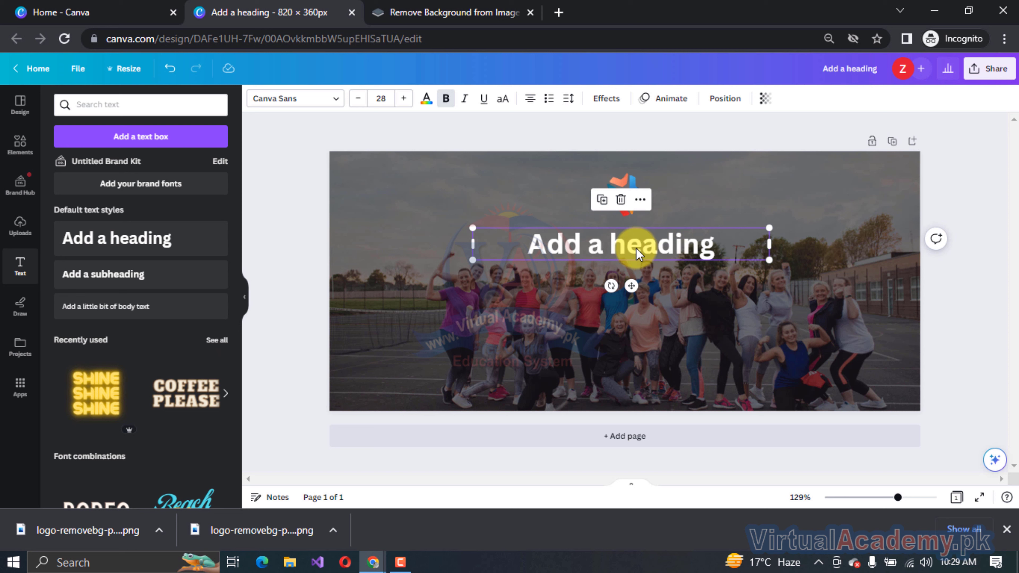
pyautogui.doubleClick(668, 252)
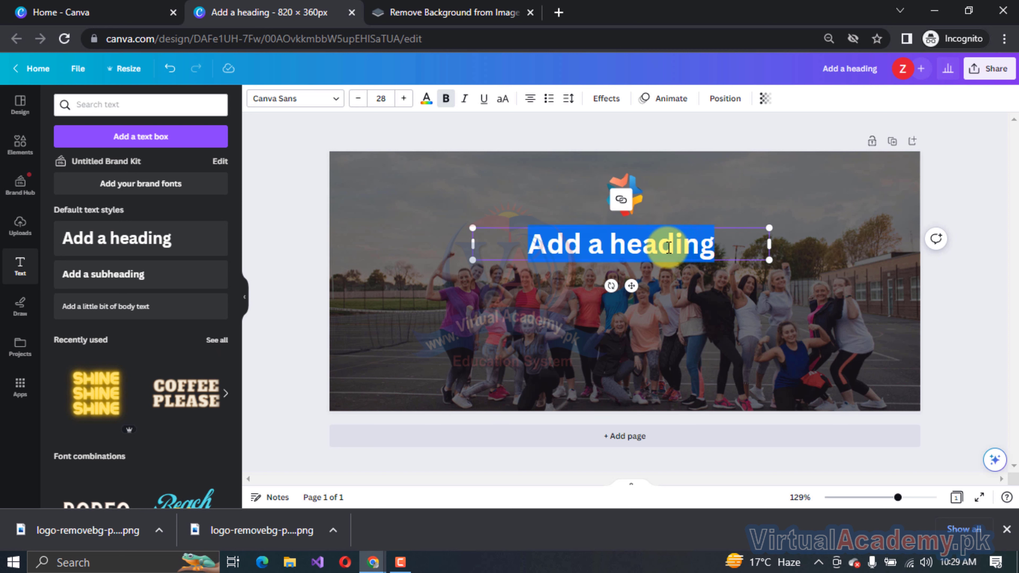
pyautogui.press('BackSpace')
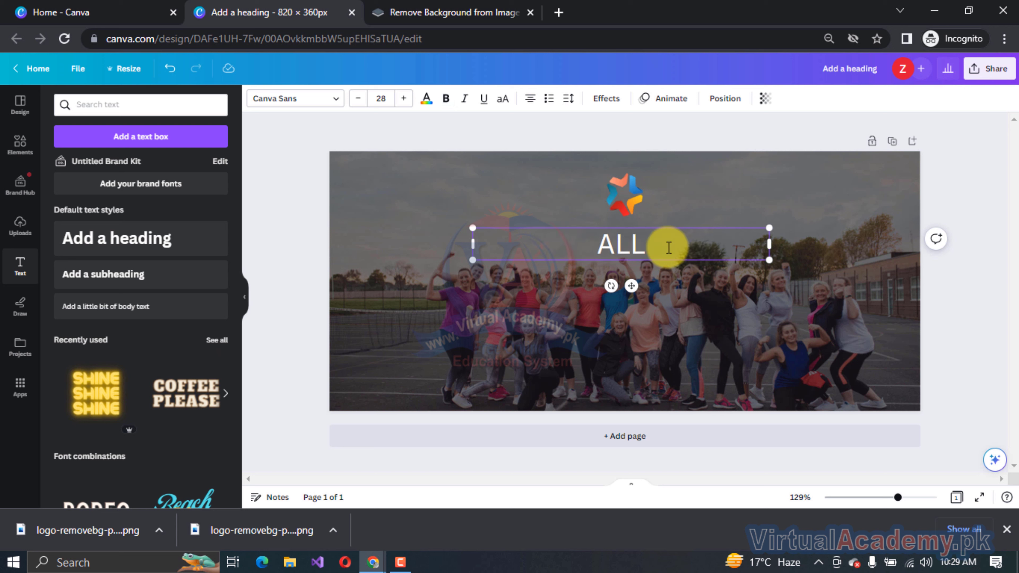
pyautogui.write('ALL STAR')
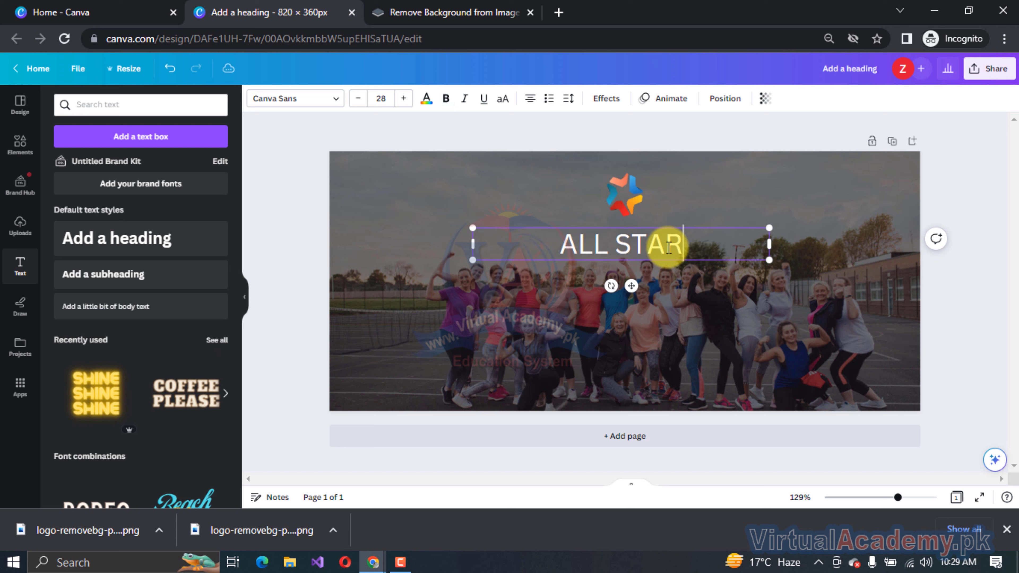
pyautogui.write(' BPO')
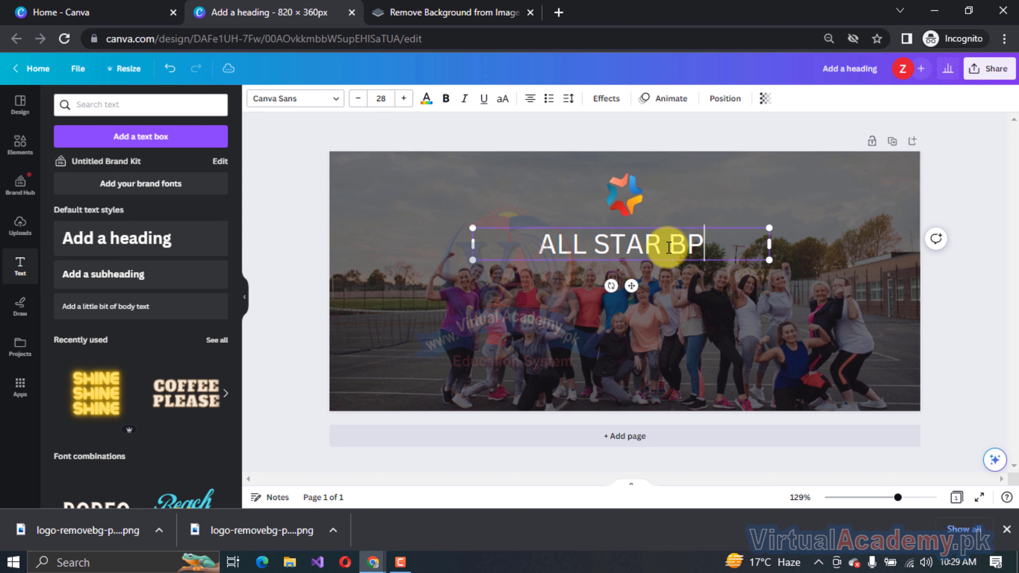
# Make the ALL STAR BPO heading bold and try the Anton font on it.
pyautogui.tripleClick(657, 250)
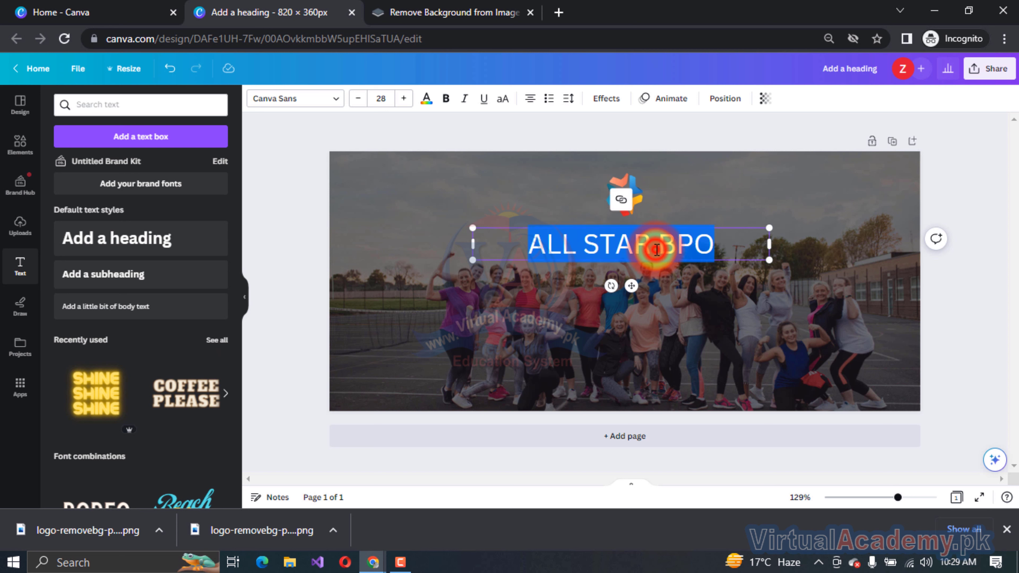
pyautogui.click(446, 100)
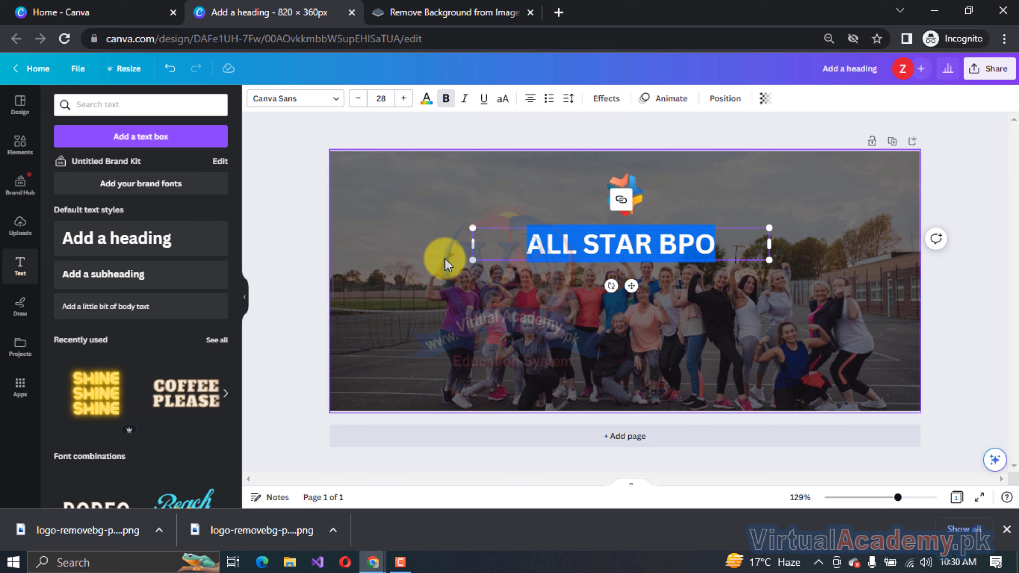
pyautogui.click(334, 106)
pyautogui.scroll(-5, 123, 342)
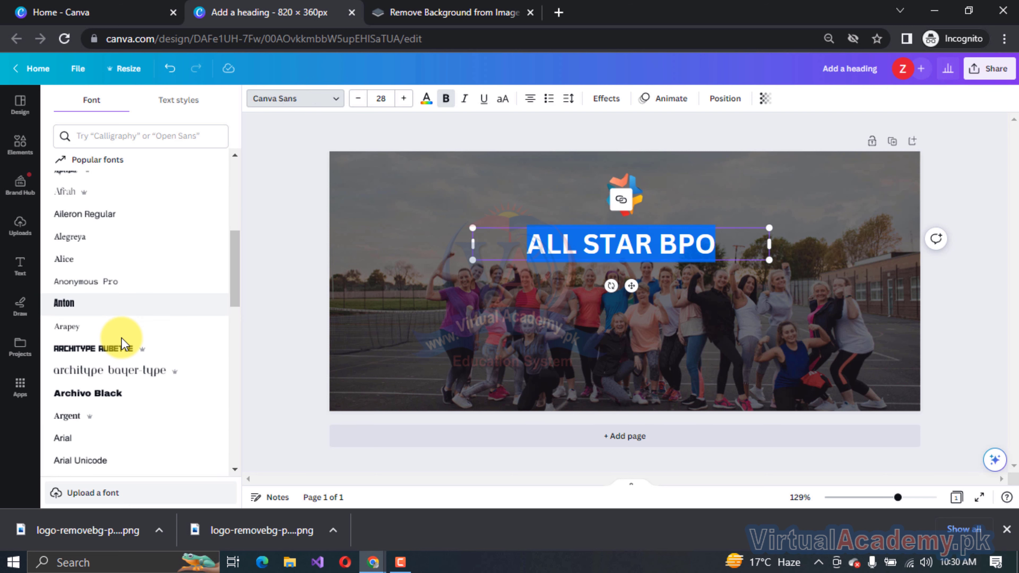
pyautogui.click(96, 307)
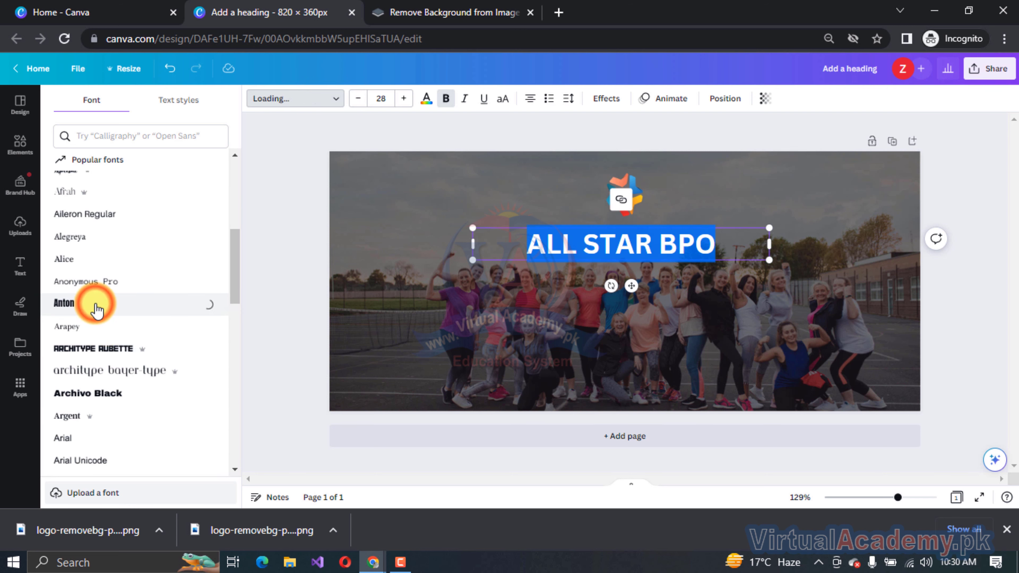
# Change the heading's font to Code Pro.
pyautogui.scroll(-6, 108, 364)
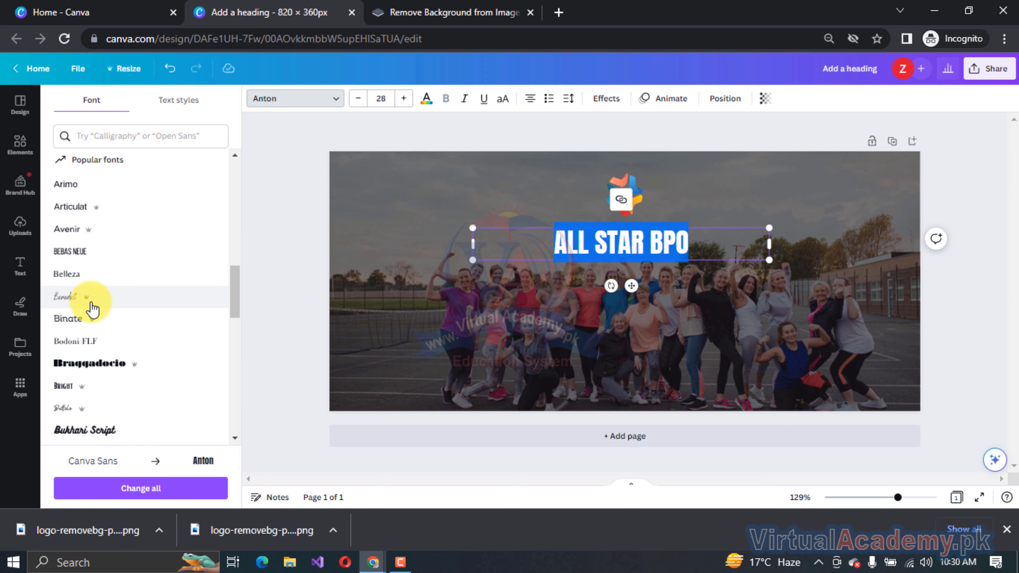
pyautogui.scroll(-6, 98, 361)
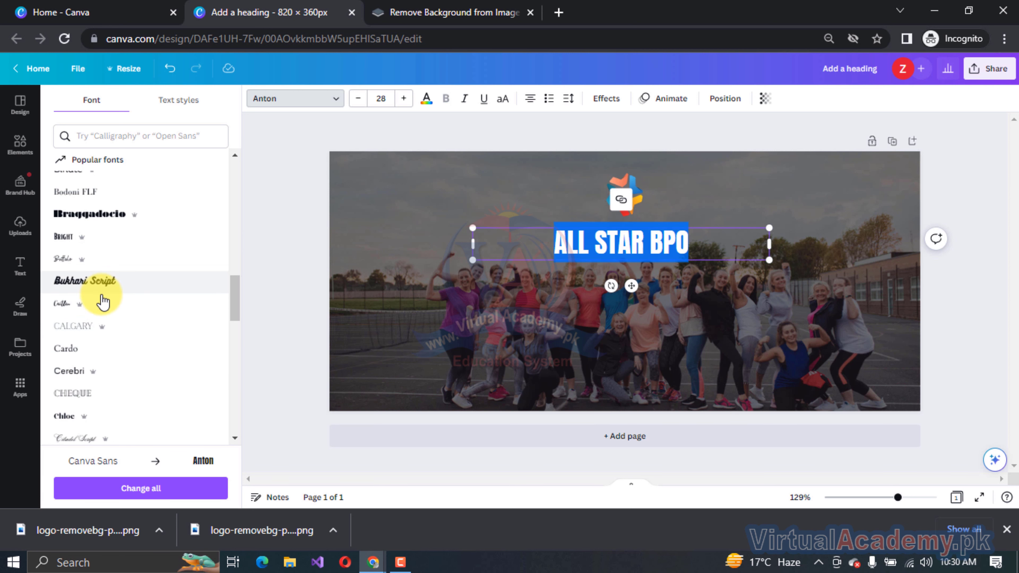
pyautogui.scroll(-5, 129, 326)
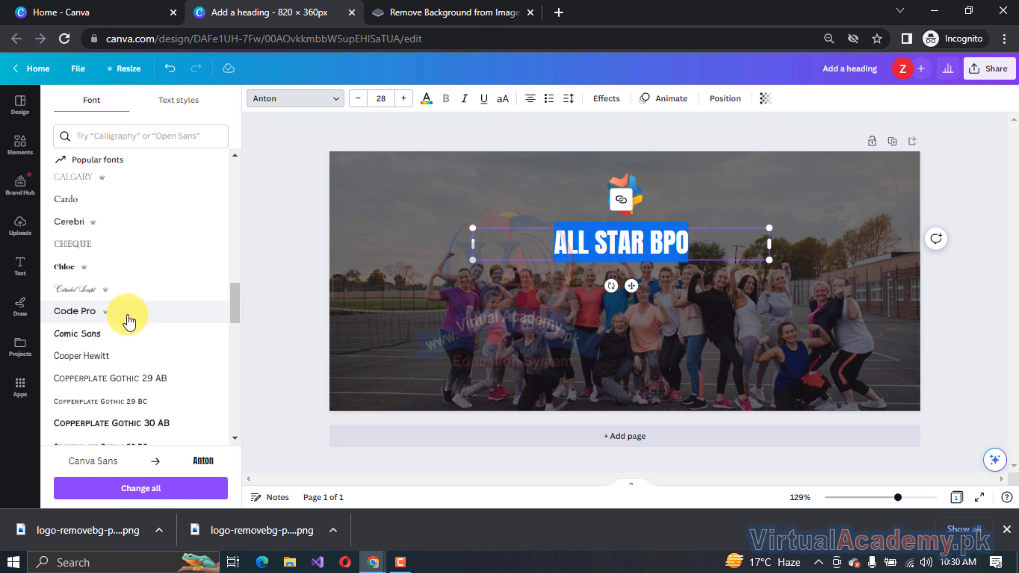
pyautogui.click(128, 321)
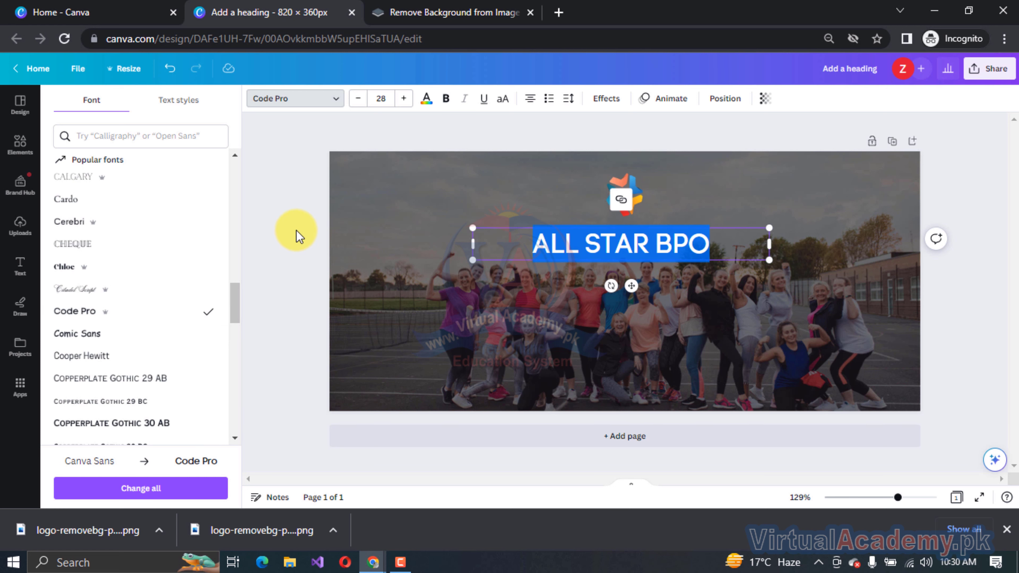
# Make the Code Pro heading bold and set its font size to 29.
pyautogui.click(448, 103)
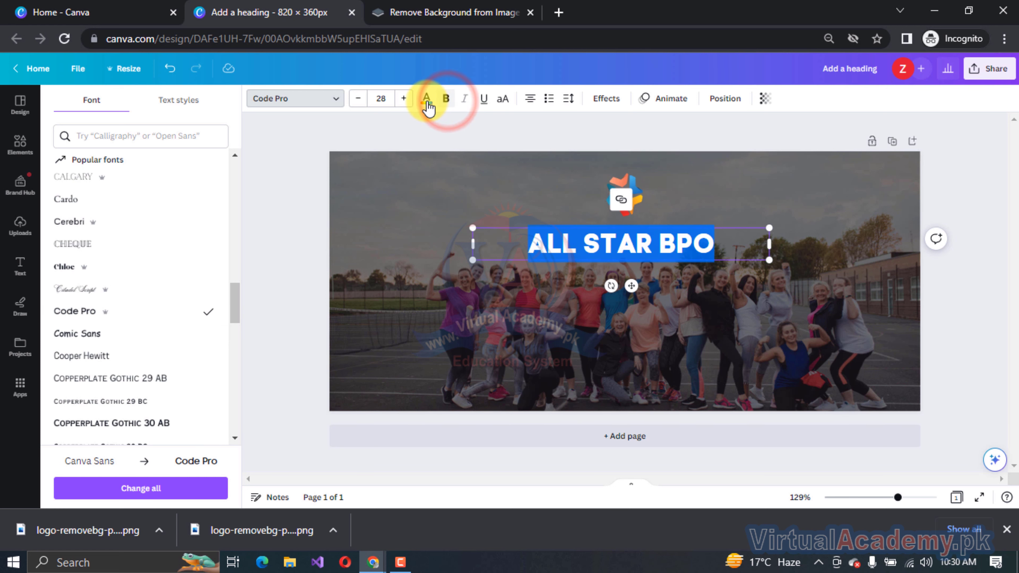
pyautogui.click(406, 99)
pyautogui.click(405, 99)
pyautogui.click(406, 98)
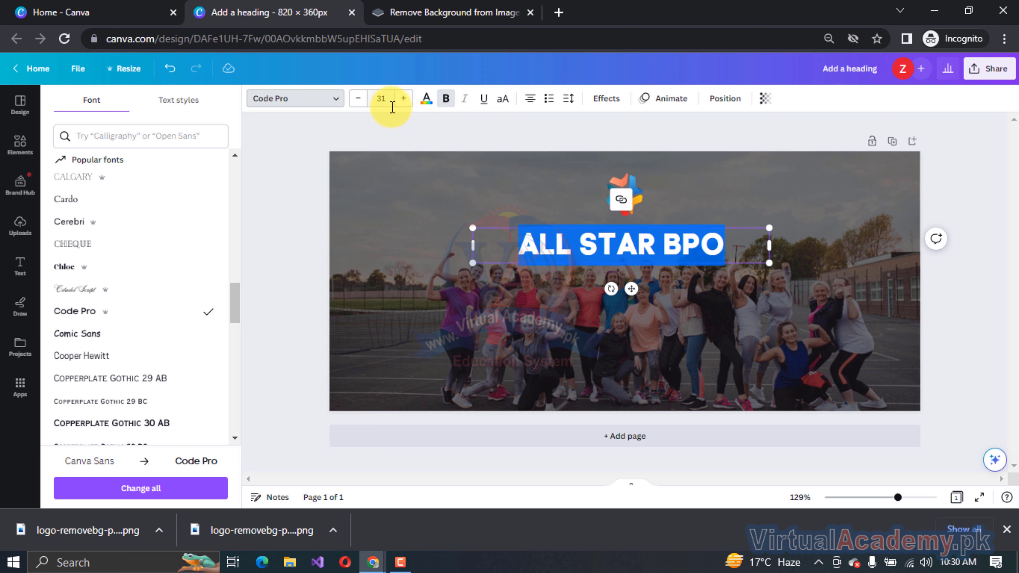
pyautogui.click(357, 99)
pyautogui.click(357, 99)
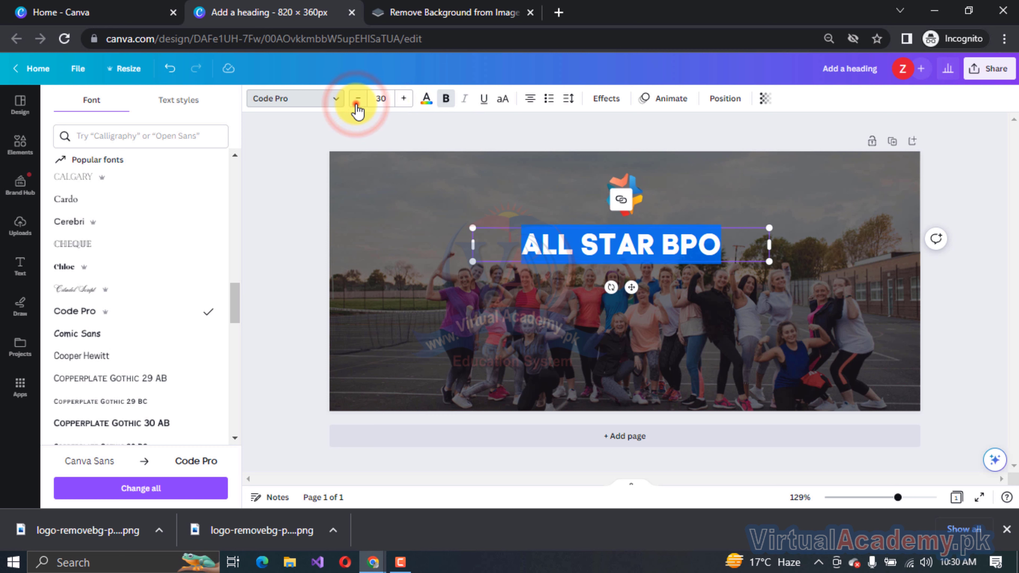
pyautogui.click(302, 234)
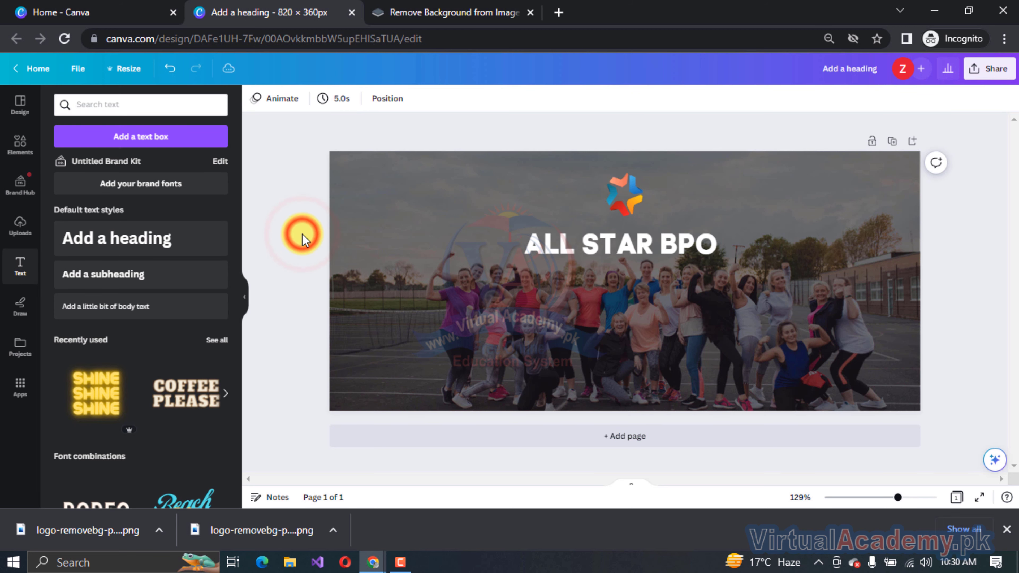
# Remove the bold from the ALL STAR BPO heading and add a default body text below it.
pyautogui.doubleClick(654, 247)
pyautogui.click(447, 107)
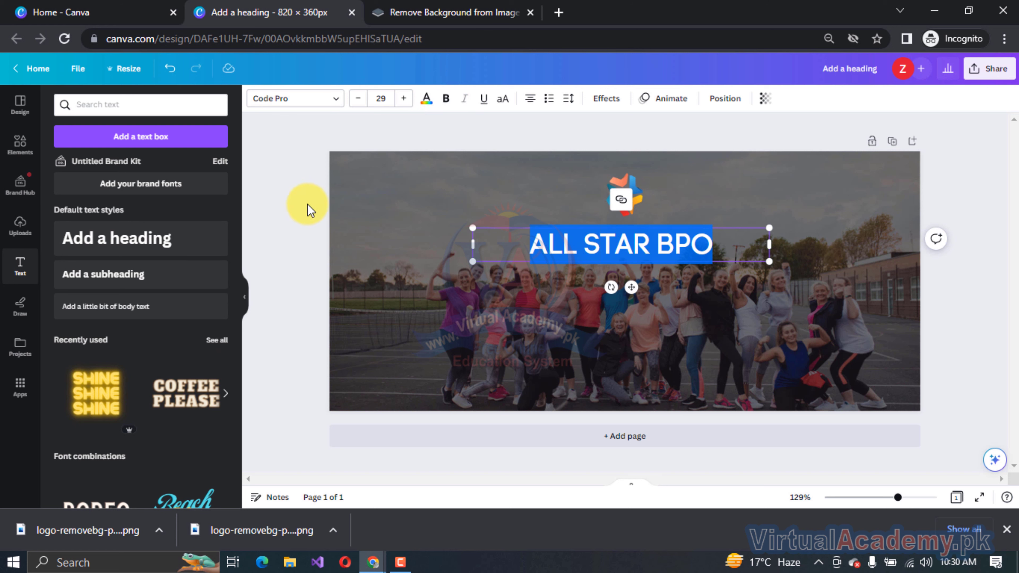
pyautogui.click(292, 231)
pyautogui.scroll(-1, 292, 232)
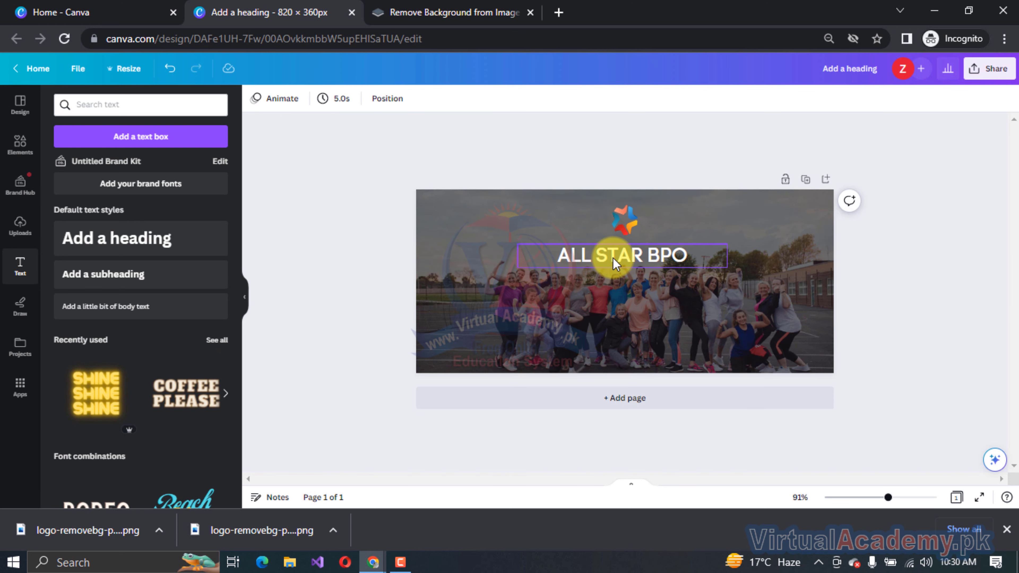
pyautogui.click(101, 308)
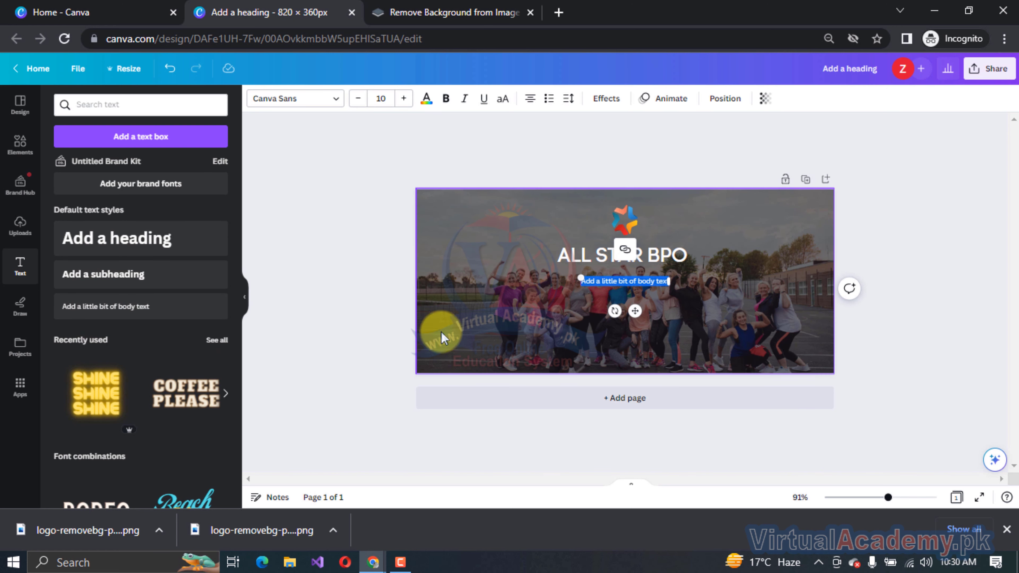
# Search Google for "bpo" in a new browser tab and copy the Investopedia article's paragraph starting "Although BPO originally applied".
pyautogui.click(559, 13)
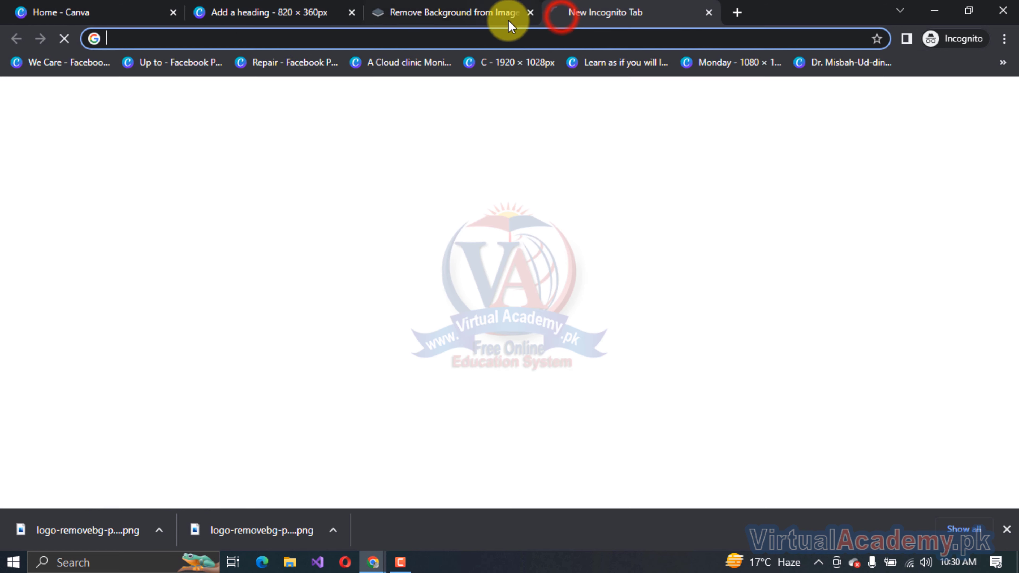
pyautogui.write('bpo')
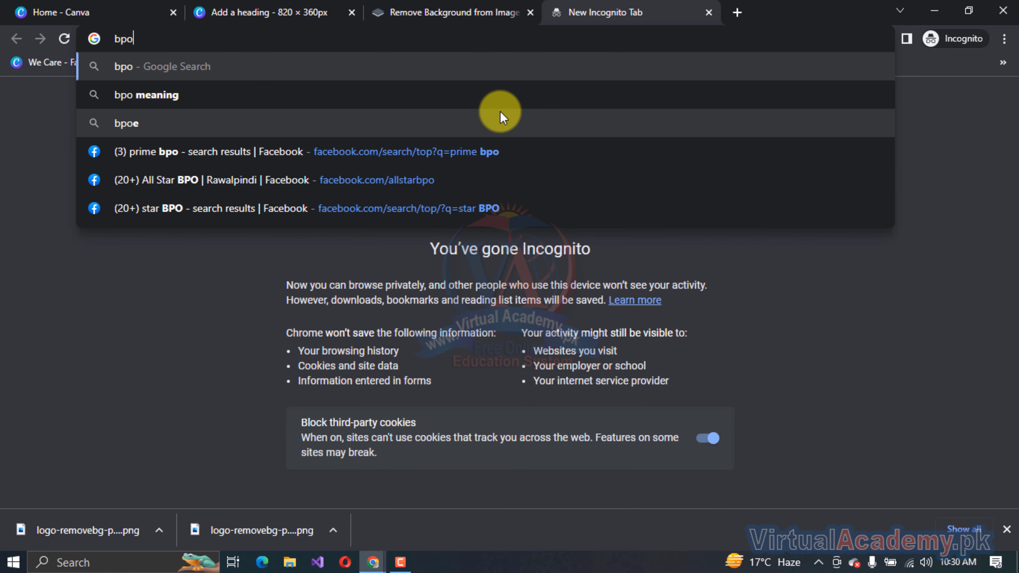
pyautogui.press('Return')
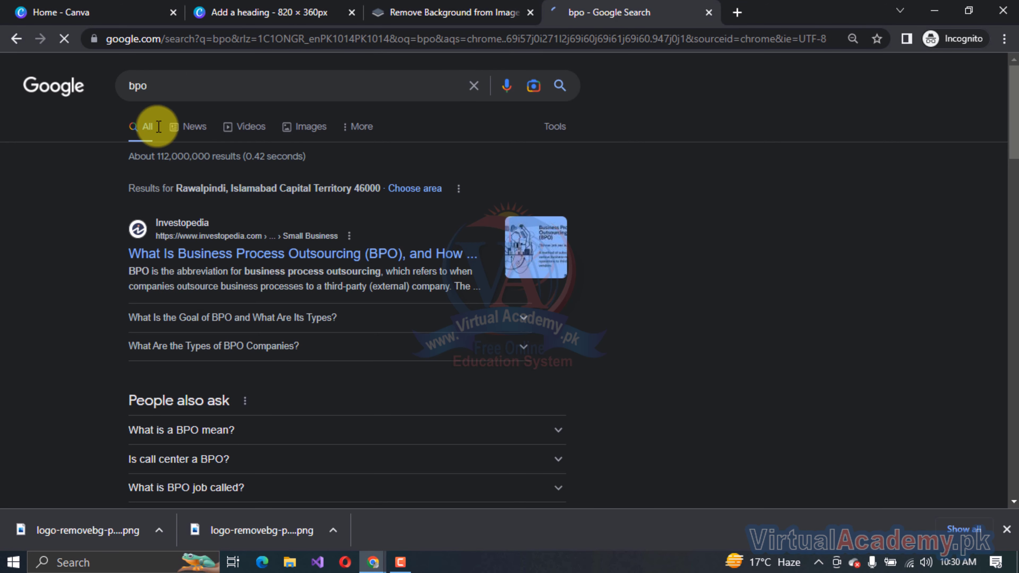
pyautogui.click(229, 257)
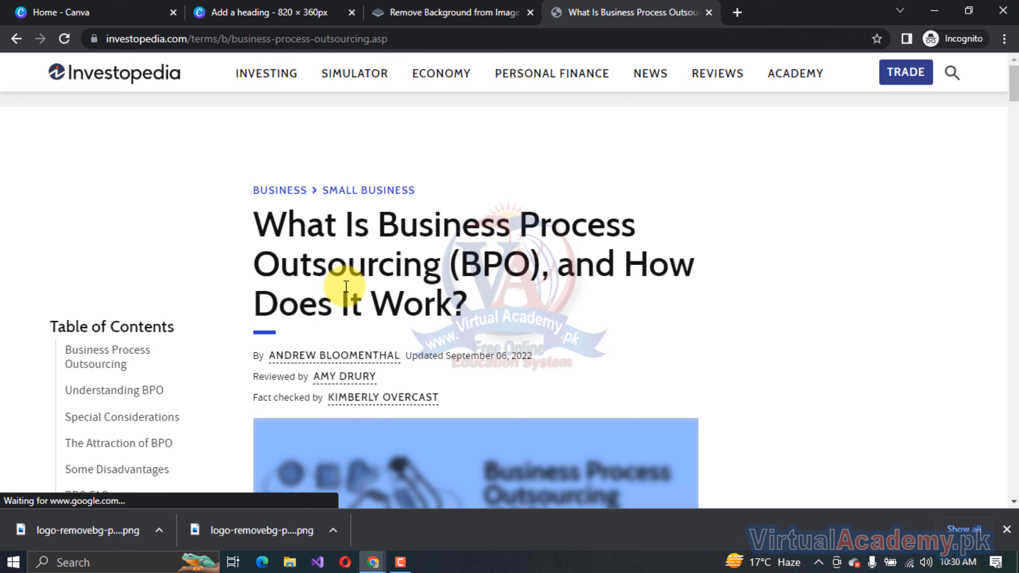
pyautogui.scroll(-10, 420, 360)
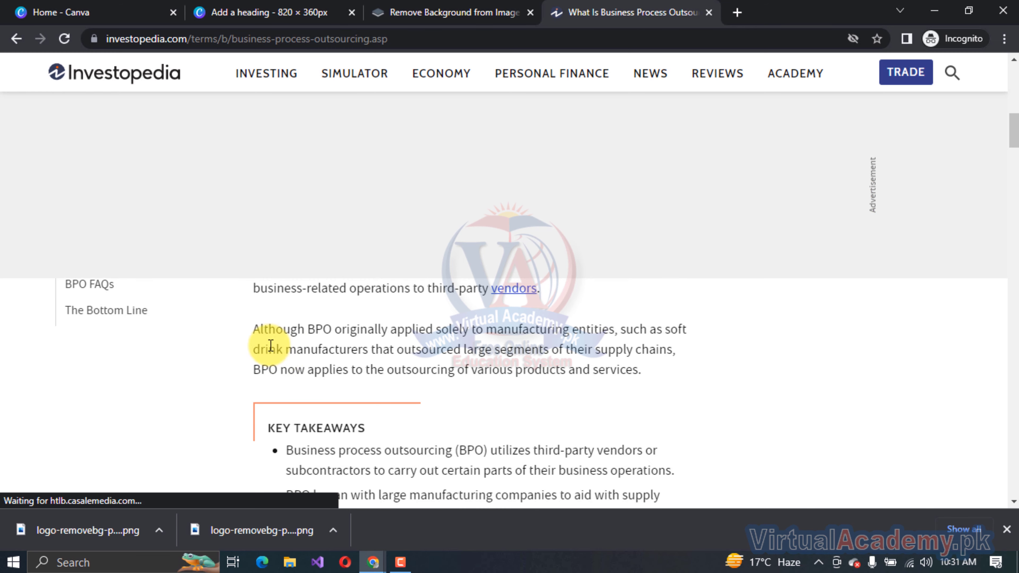
pyautogui.moveTo(254, 330); pyautogui.dragTo(655, 378)
pyautogui.hotkey('ctrl', 'c')
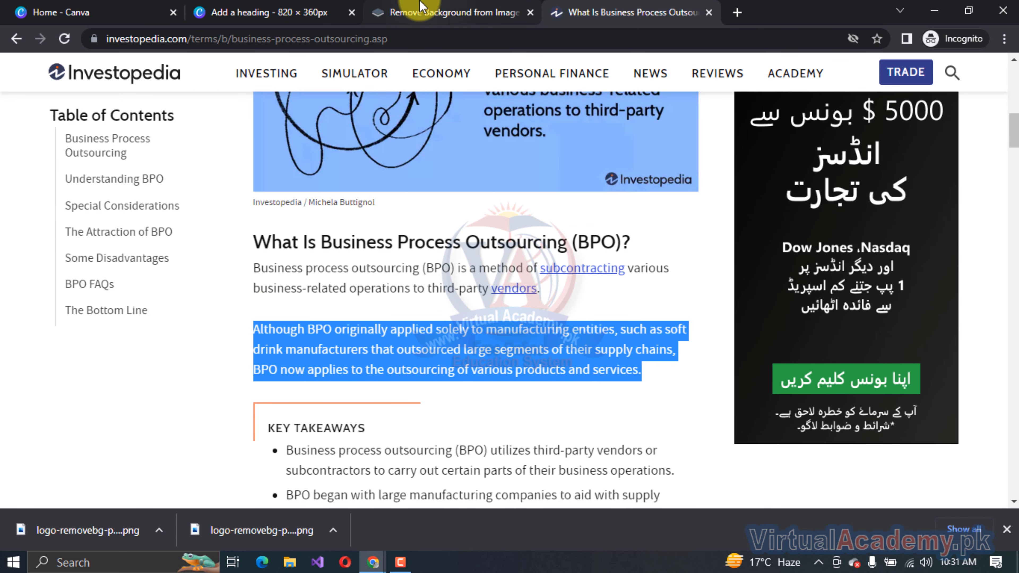
# Return to the Canva design, replace the body text with the copied paragraph, and narrow and centre its box below the heading.
pyautogui.click(282, 10)
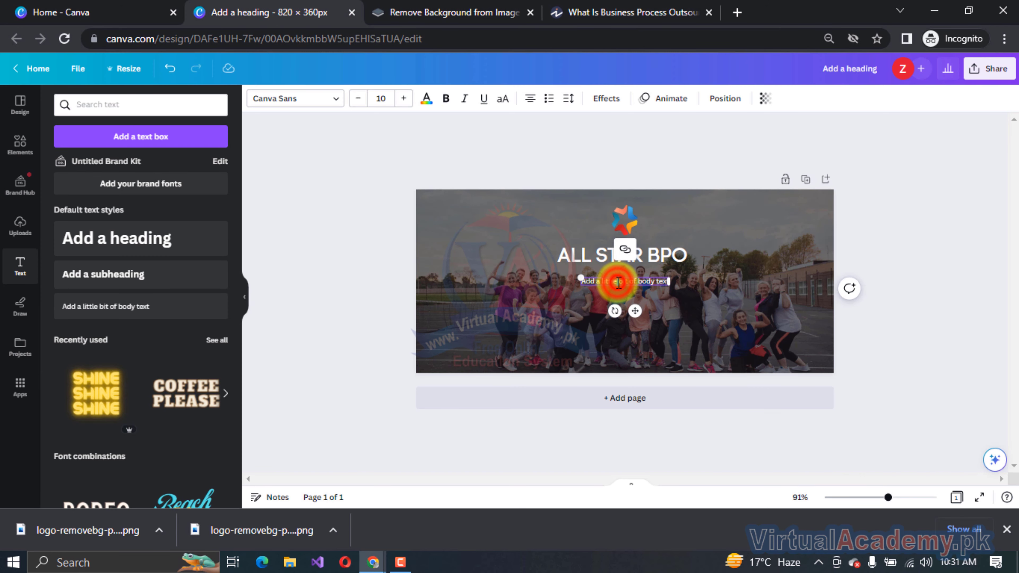
pyautogui.hotkey('ctrl', 'v')
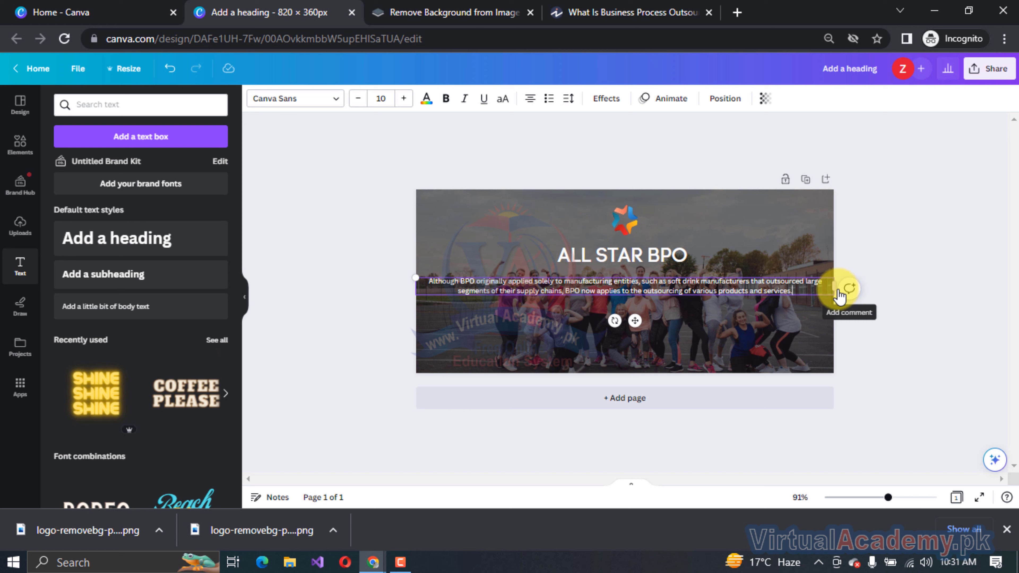
pyautogui.moveTo(837, 289); pyautogui.dragTo(692, 283)
pyautogui.click(918, 295)
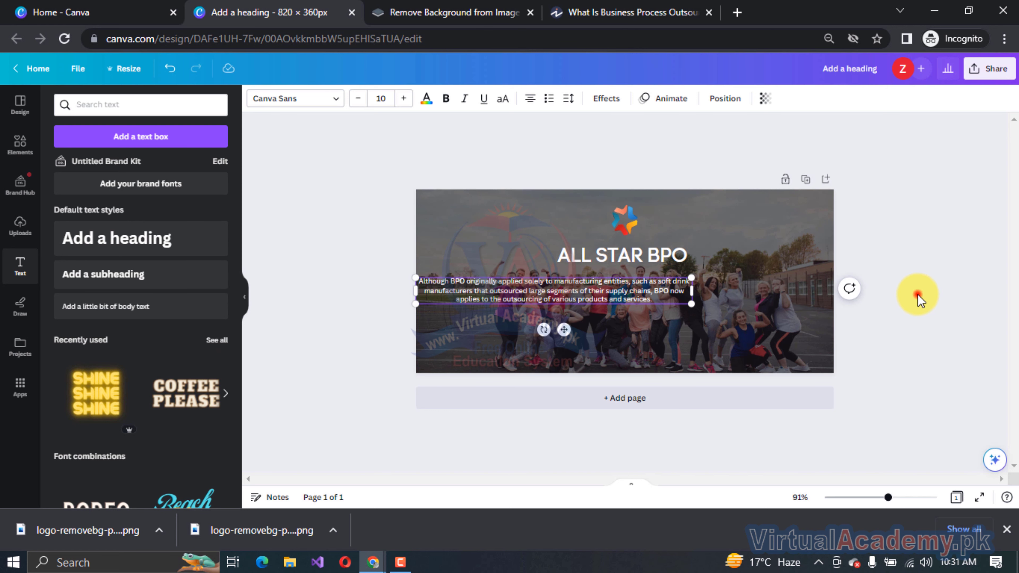
pyautogui.moveTo(626, 284); pyautogui.dragTo(686, 278)
# Set the body paragraph's font size to 8.
pyautogui.doubleClick(589, 293)
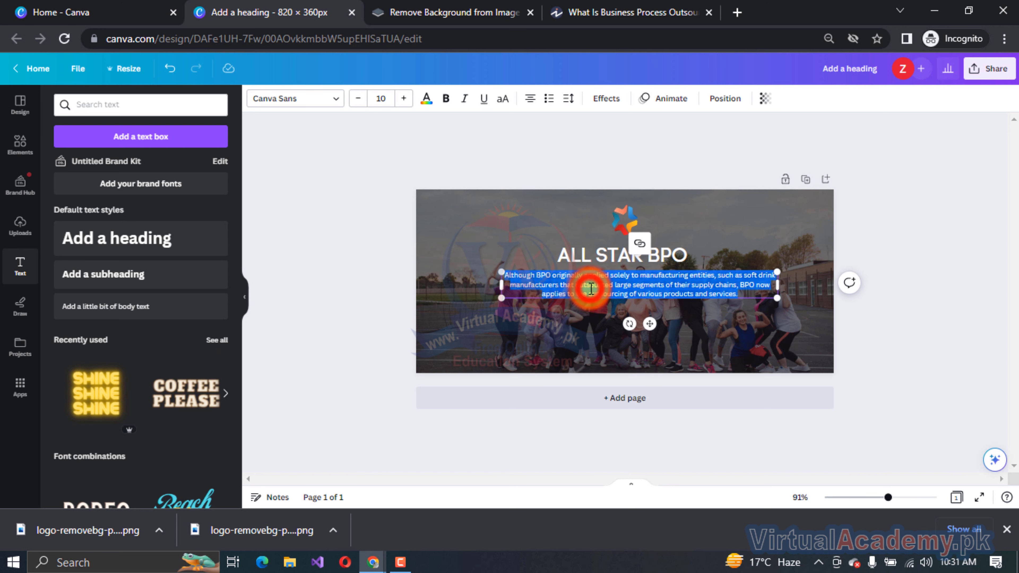
pyautogui.click(353, 100)
pyautogui.click(353, 100)
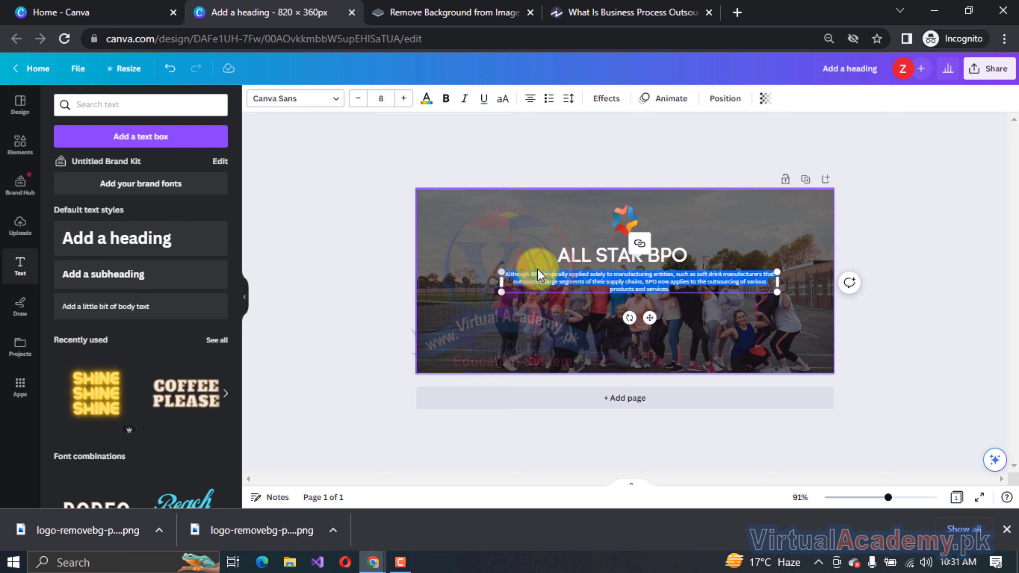
# Duplicate the wording "BPO now applies to the outsourcing of various products and services." at the end of the body paragraph.
pyautogui.click(671, 288)
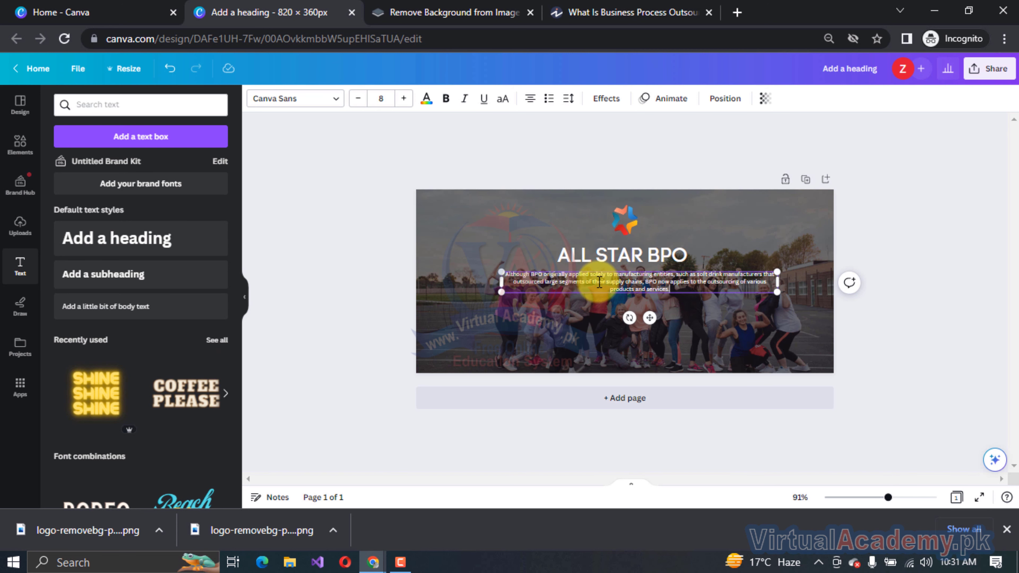
pyautogui.moveTo(647, 283); pyautogui.dragTo(678, 291)
pyautogui.hotkey('ctrl', 'c')
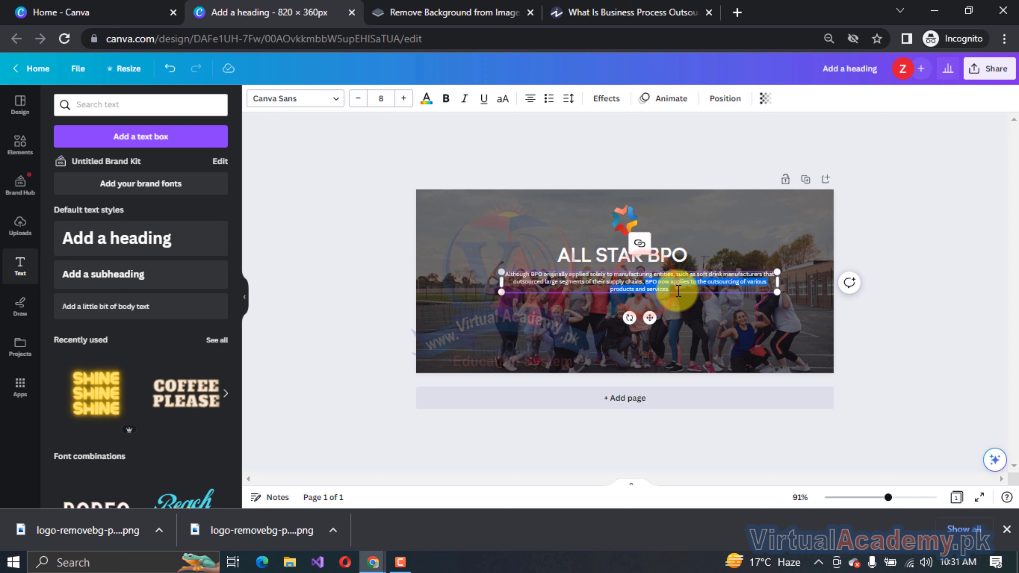
pyautogui.click(678, 291)
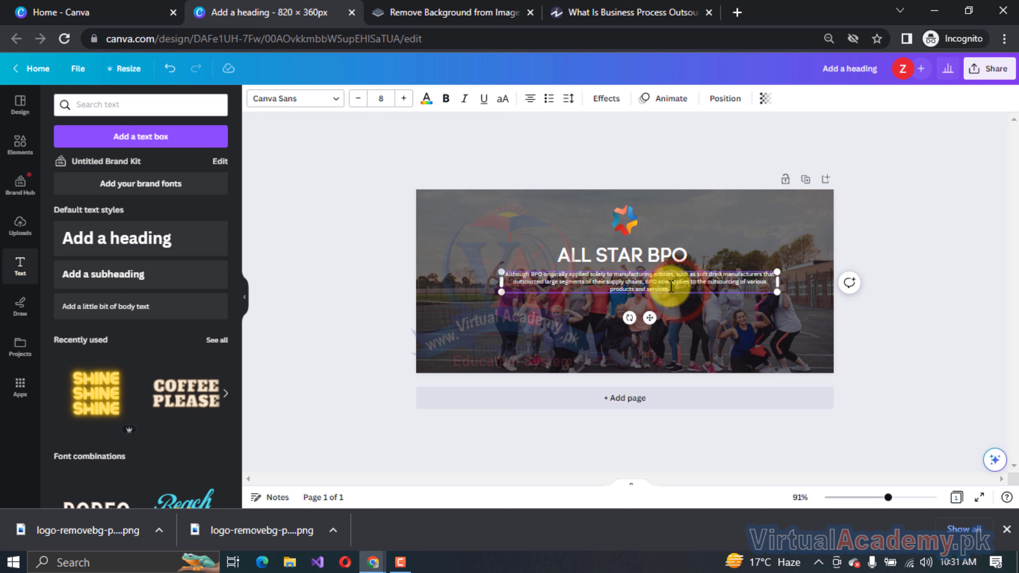
pyautogui.hotkey('ctrl', 'v')
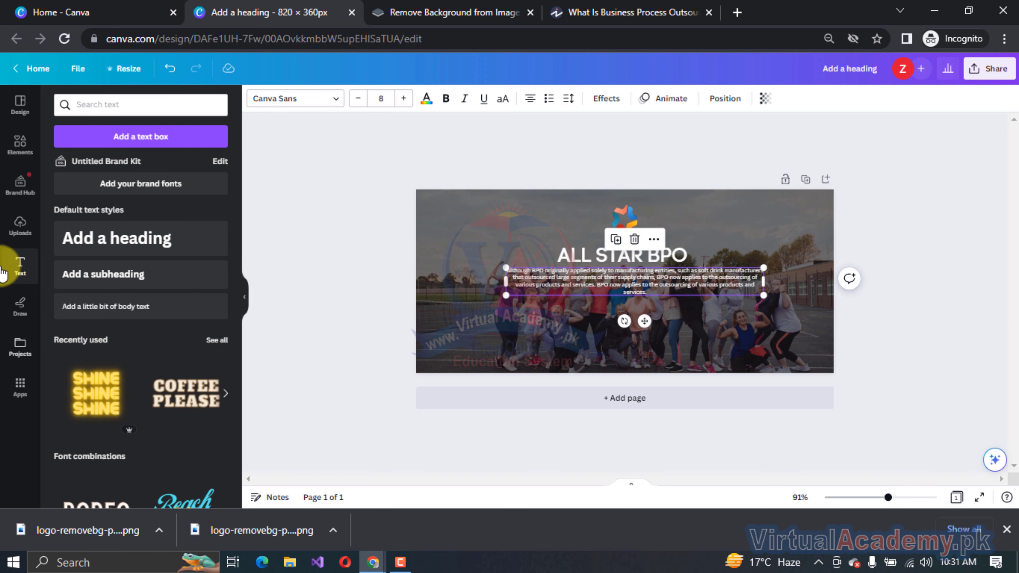
# Check the All Star BPO Facebook page's cover for reference, return to the Canva design and move the body paragraph slightly lower.
pyautogui.click(16, 156)
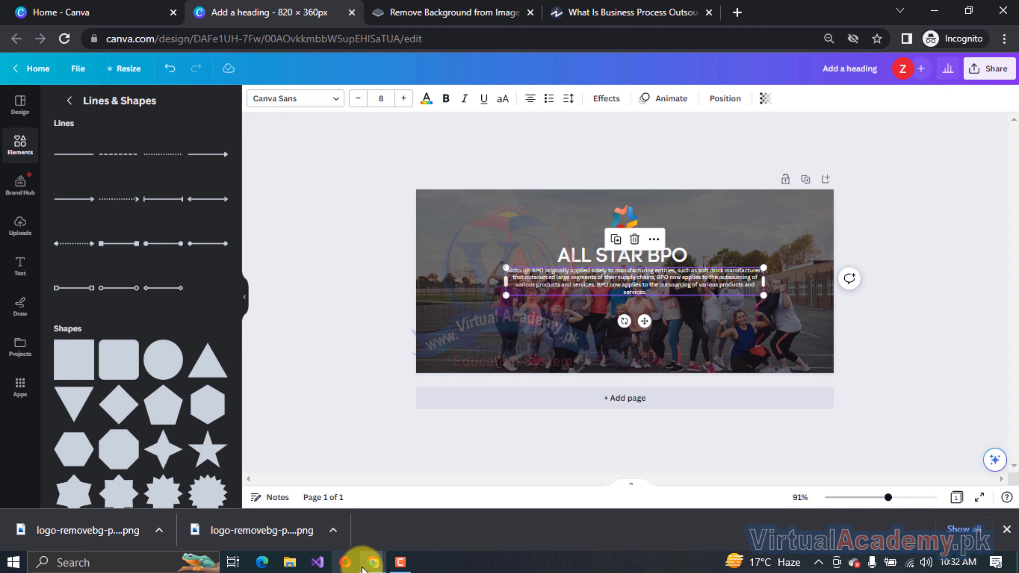
pyautogui.moveTo(366, 564)
pyautogui.click(344, 498)
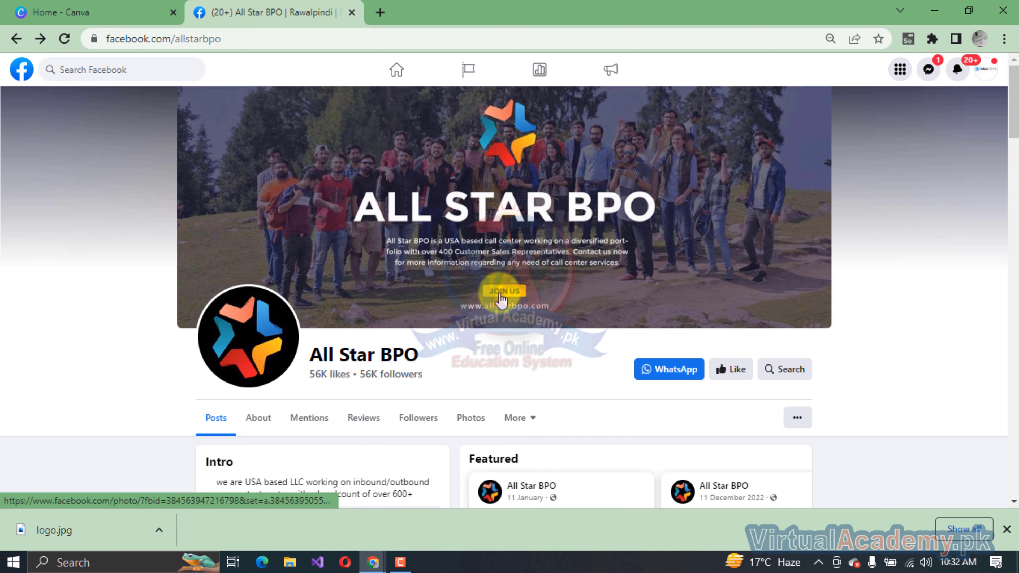
pyautogui.moveTo(372, 562)
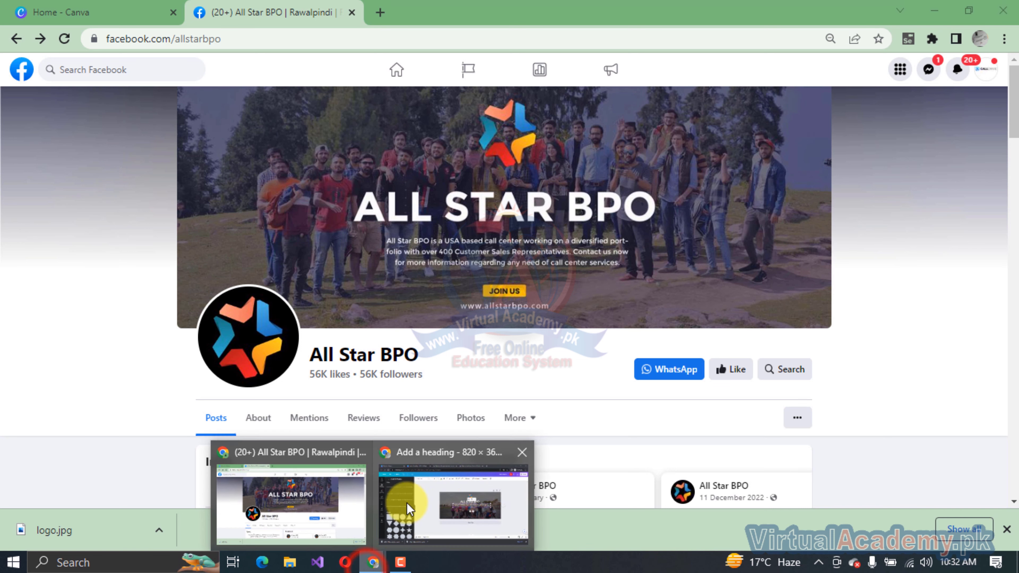
pyautogui.click(440, 500)
pyautogui.moveTo(598, 276); pyautogui.dragTo(598, 281)
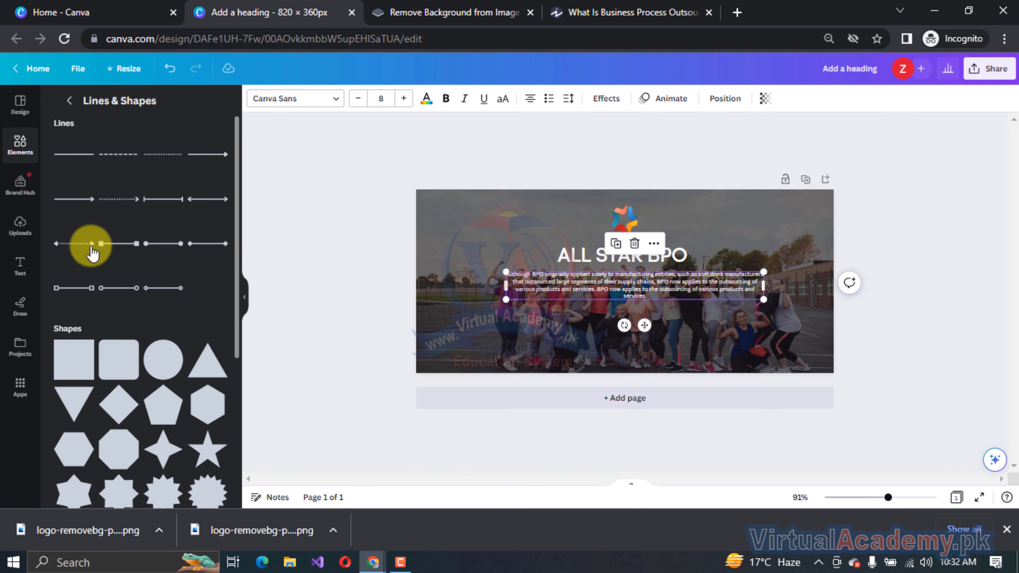
# Add a square shape and reshape it into a small, wide button-like rectangle near the cover's lower edge, below the body paragraph.
pyautogui.scroll(-1, 63, 289)
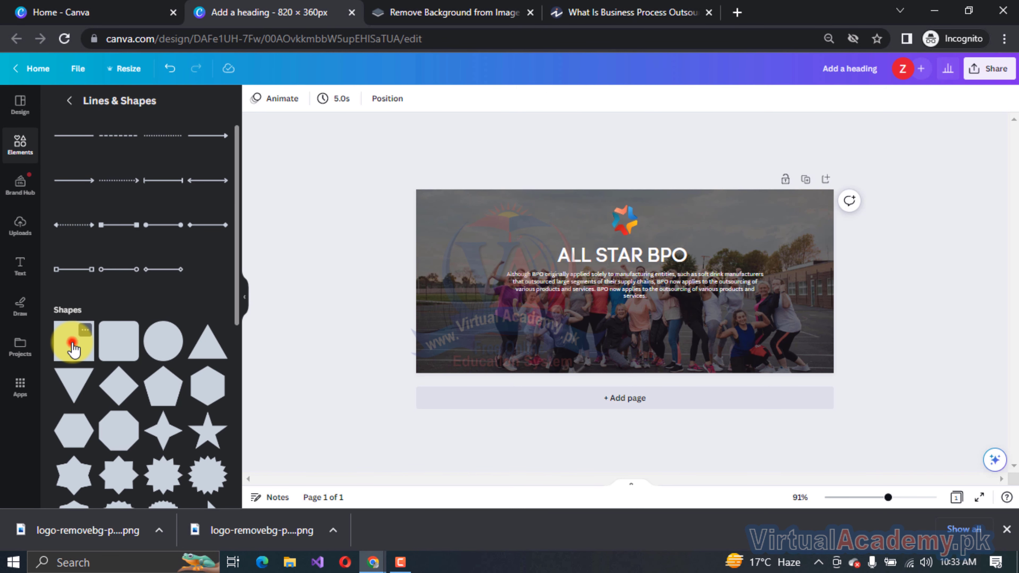
pyautogui.click(73, 340)
pyautogui.click(318, 321)
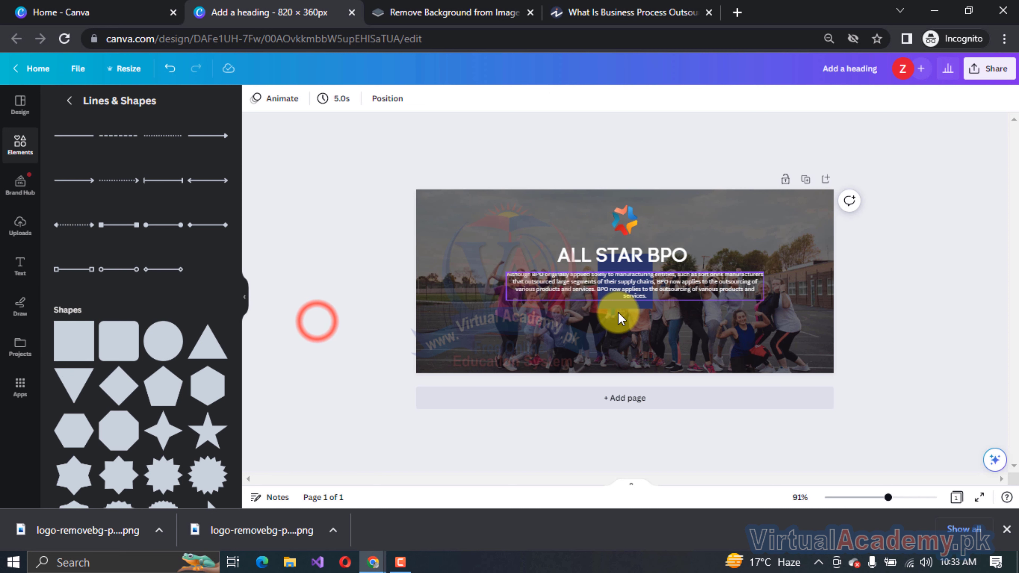
pyautogui.moveTo(614, 305); pyautogui.dragTo(565, 358)
pyautogui.moveTo(577, 304); pyautogui.dragTo(575, 341)
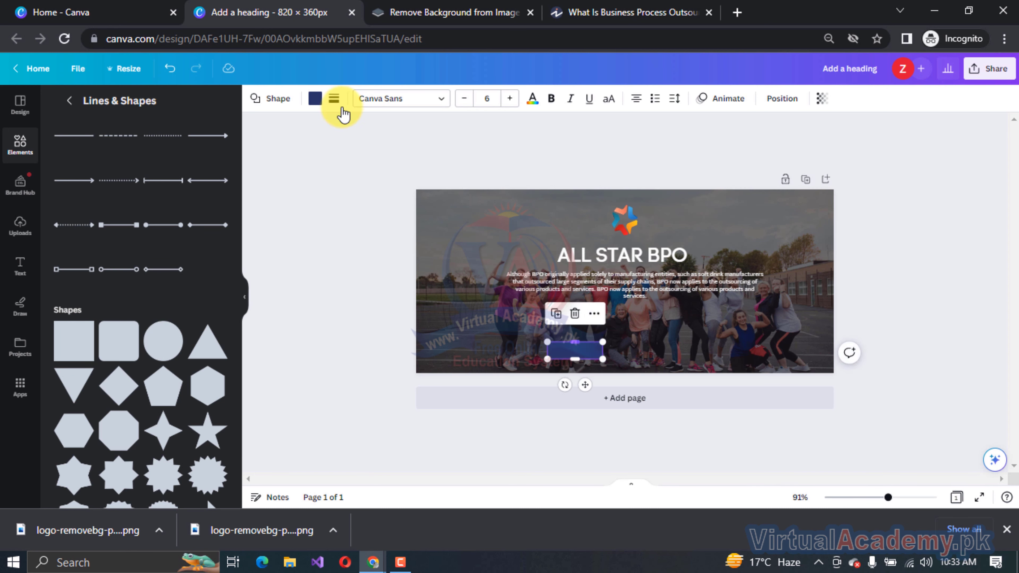
# Set the rectangle's corner rounding to 6.
pyautogui.click(334, 106)
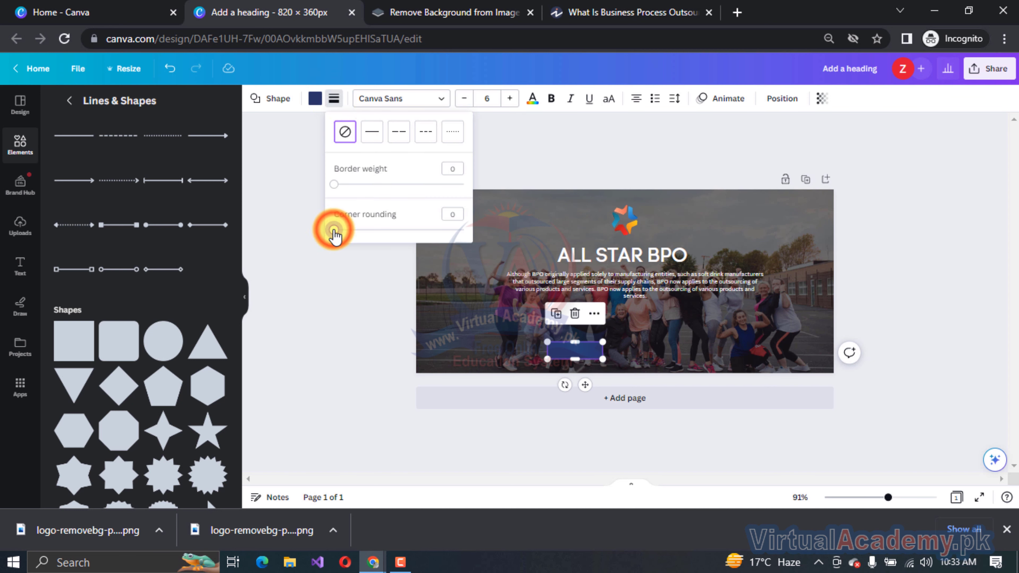
pyautogui.moveTo(334, 231); pyautogui.dragTo(336, 231)
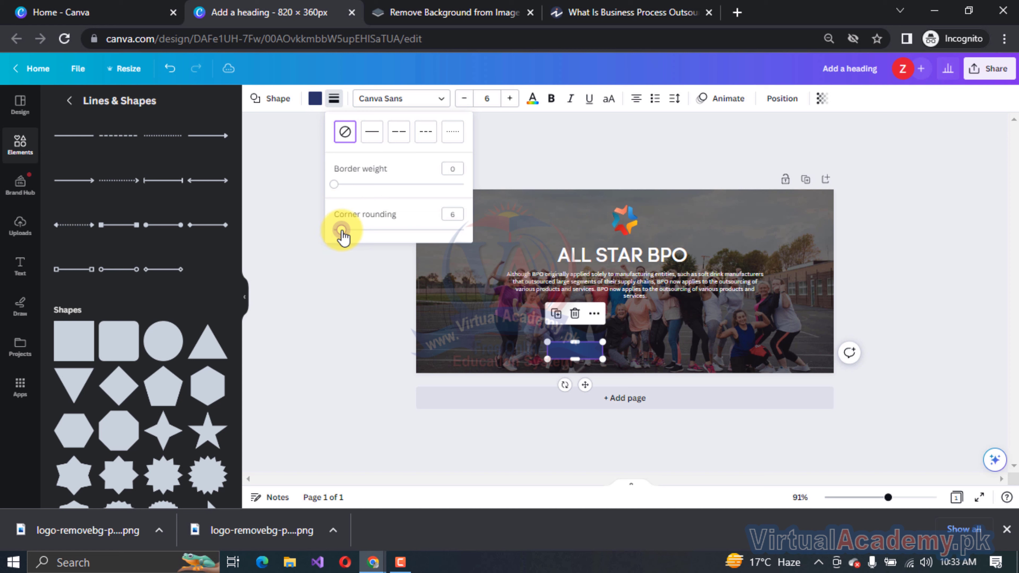
pyautogui.click(338, 287)
pyautogui.click(341, 289)
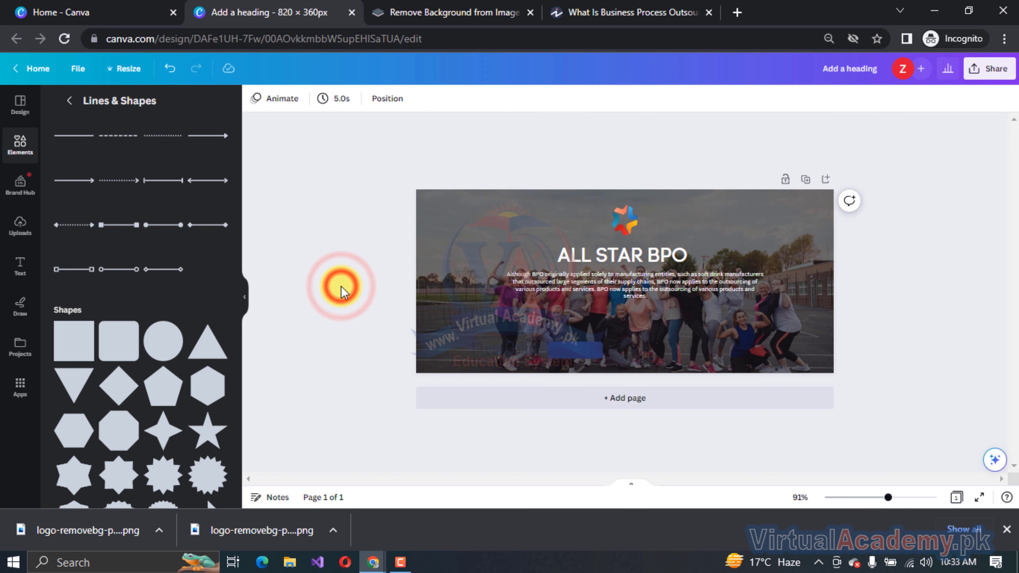
# Set the rectangle's text colour and fill to the logo's orange and centre it below the body paragraph.
pyautogui.click(560, 346)
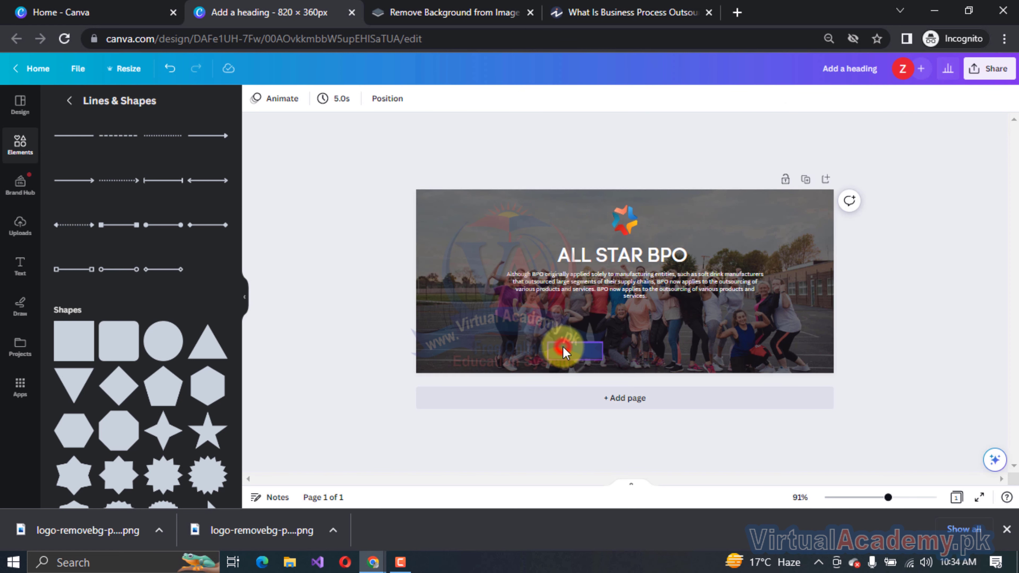
pyautogui.click(531, 99)
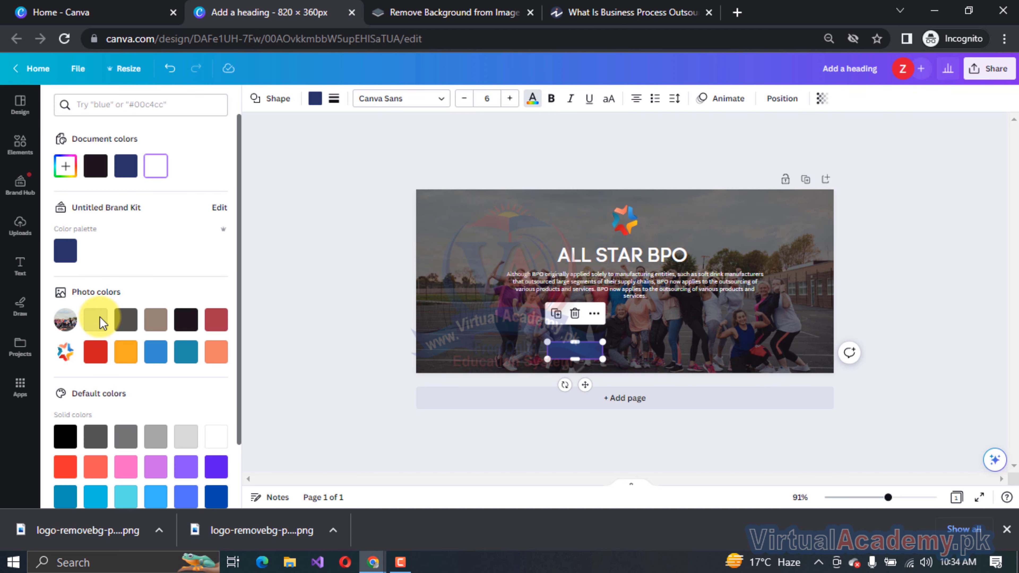
pyautogui.click(125, 354)
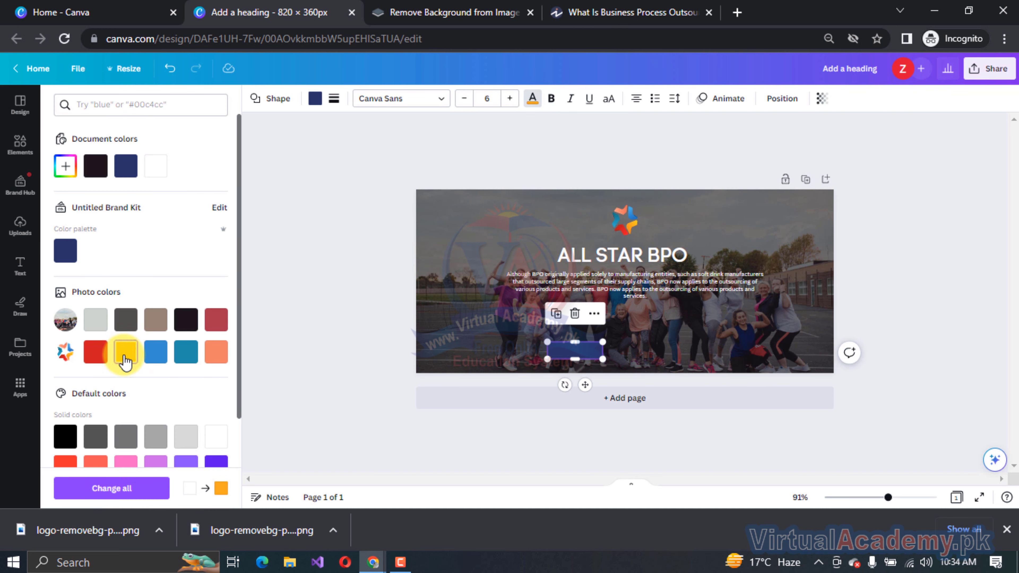
pyautogui.click(311, 99)
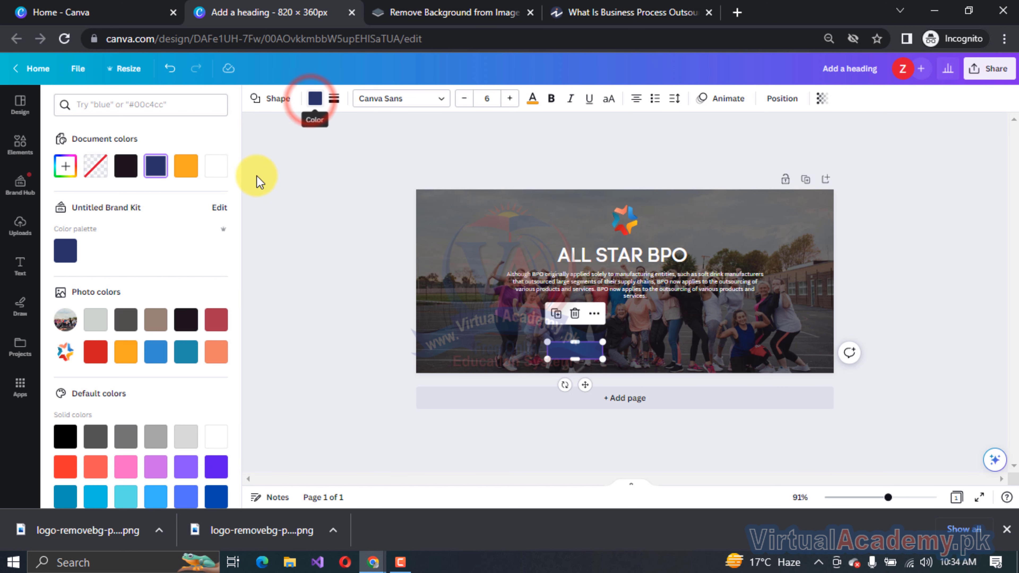
pyautogui.click(127, 352)
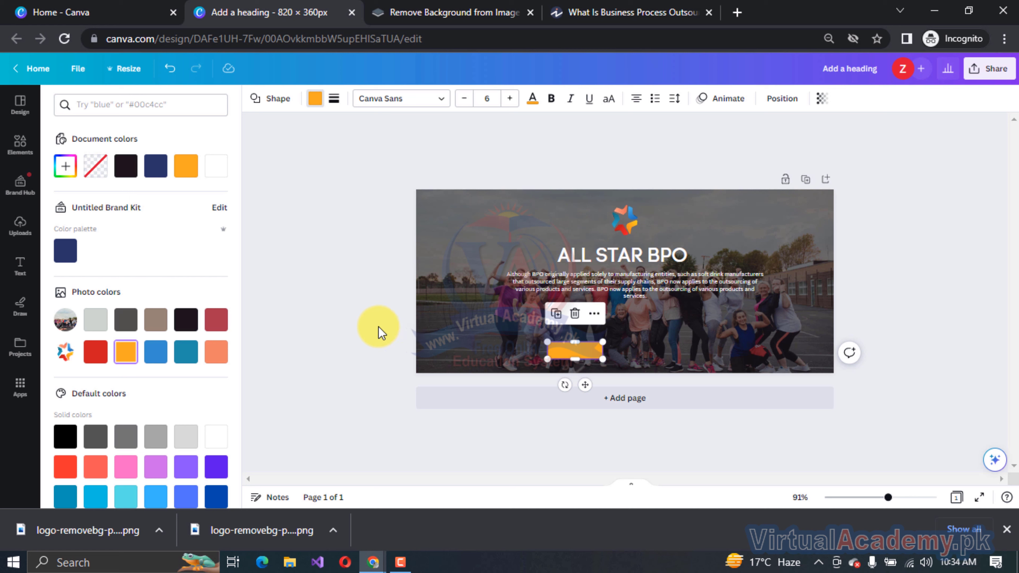
pyautogui.click(363, 327)
pyautogui.click(365, 333)
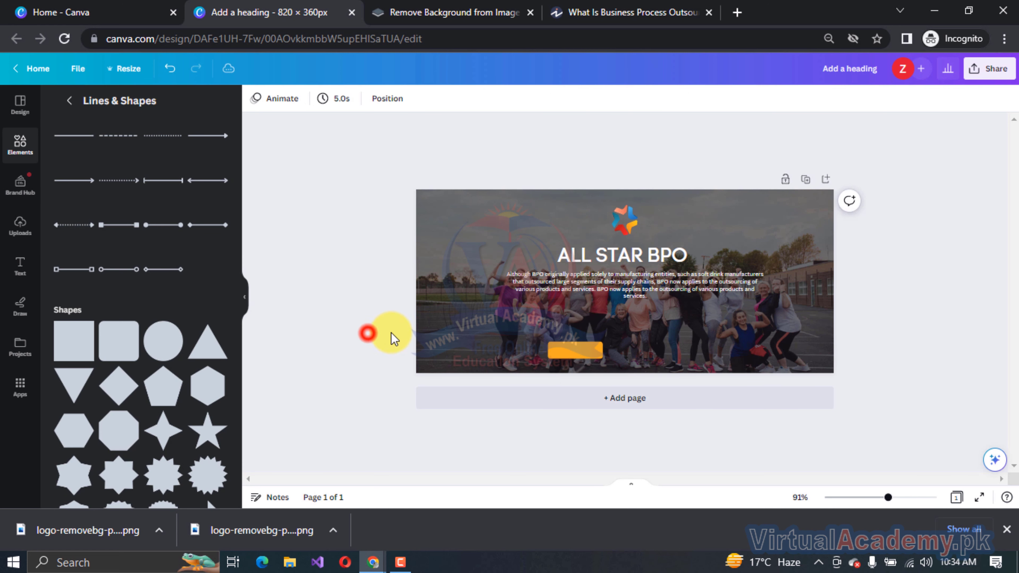
pyautogui.moveTo(577, 349); pyautogui.dragTo(632, 330)
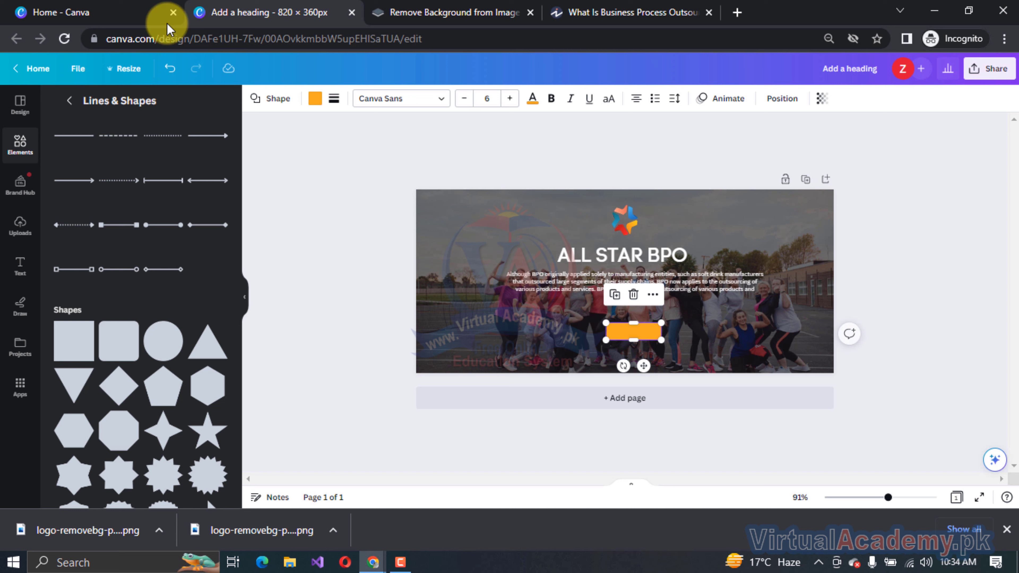
# Re-enter the corner rounding of the orange rectangle.
pyautogui.click(320, 105)
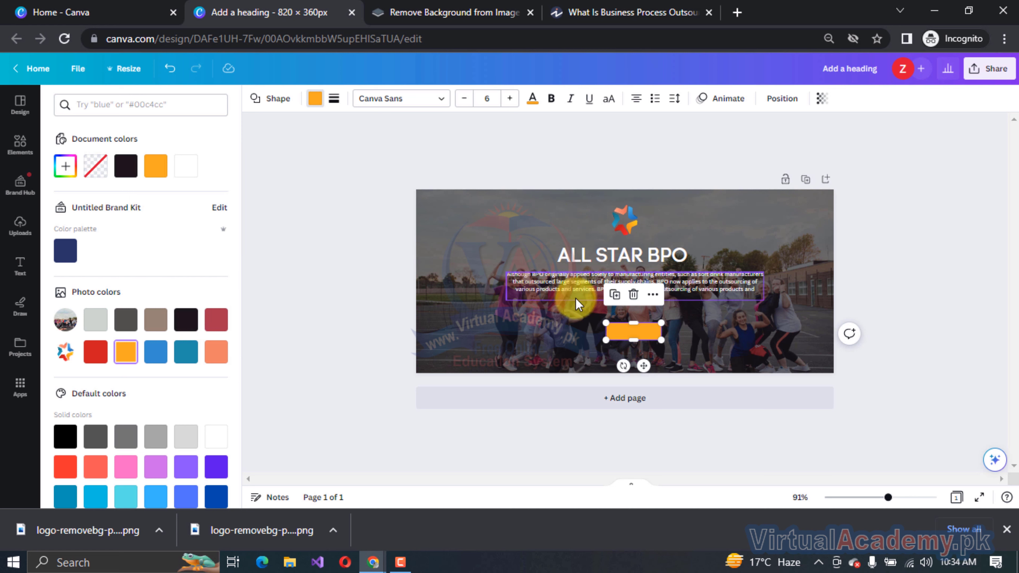
pyautogui.click(346, 273)
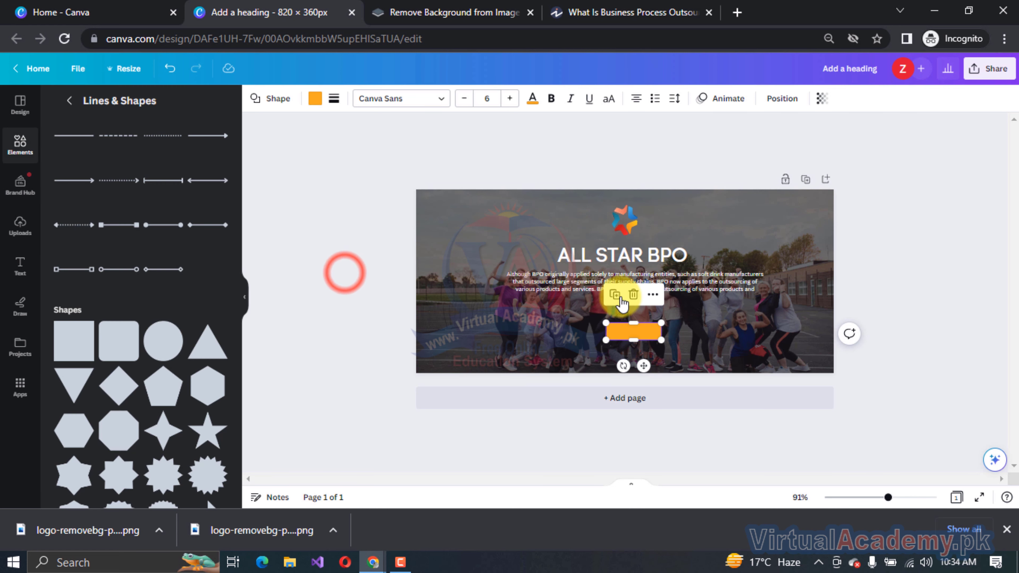
pyautogui.click(332, 324)
pyautogui.click(633, 327)
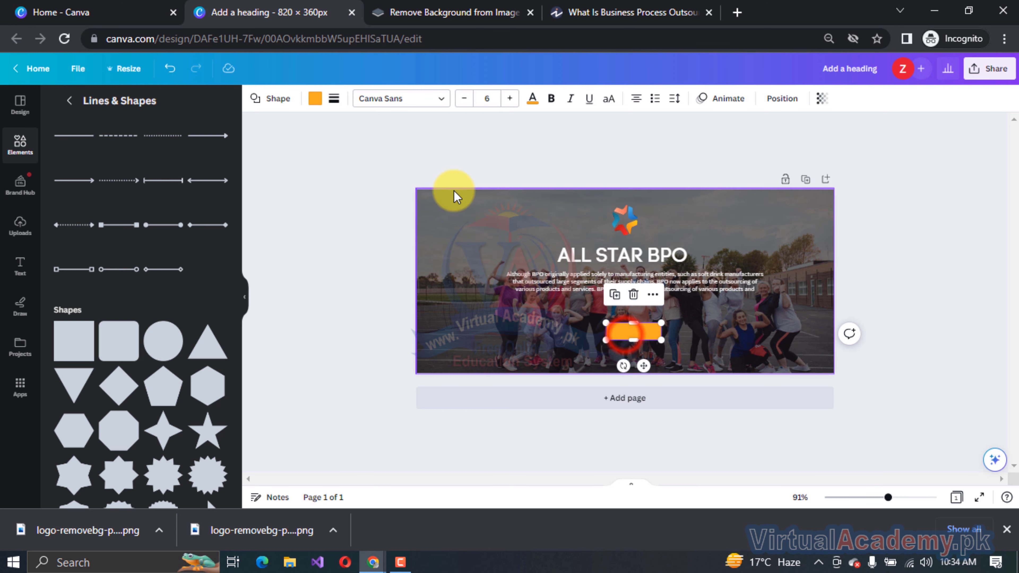
pyautogui.click(334, 100)
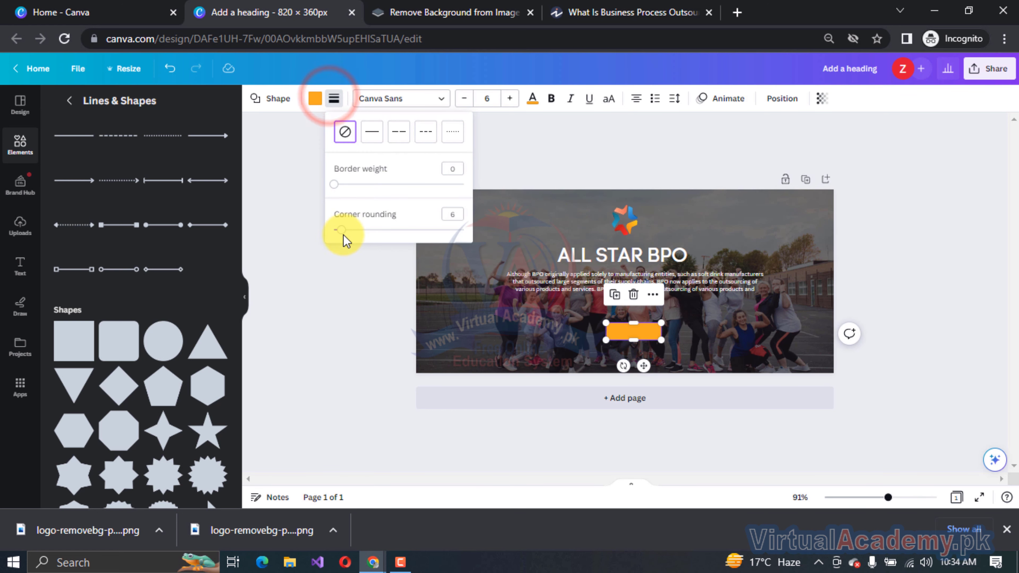
pyautogui.press('BackSpace')
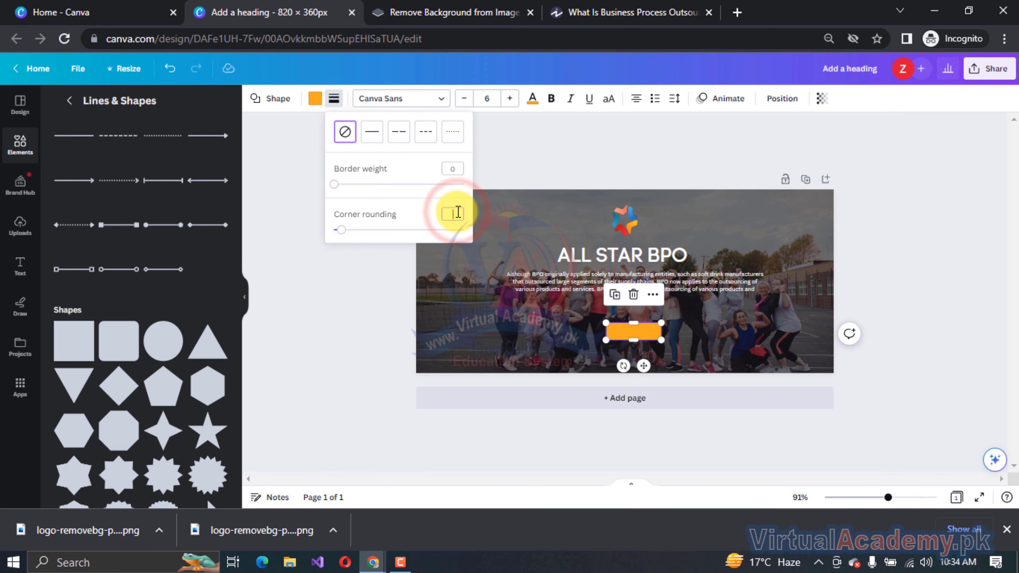
pyautogui.click(392, 325)
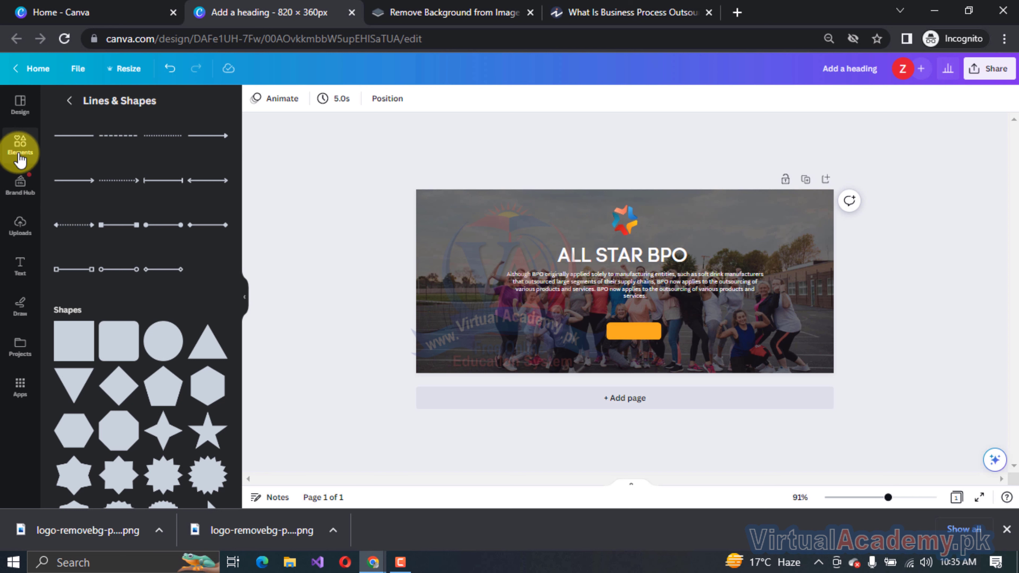
# Add a body text box beside the orange rectangle and replace its wording with "JOIN US".
pyautogui.click(21, 266)
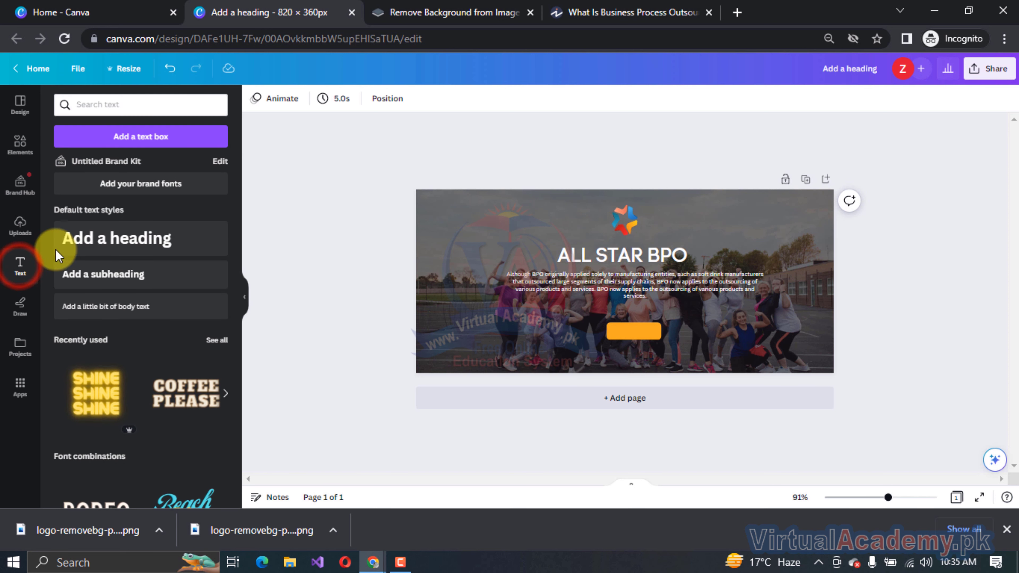
pyautogui.click(82, 311)
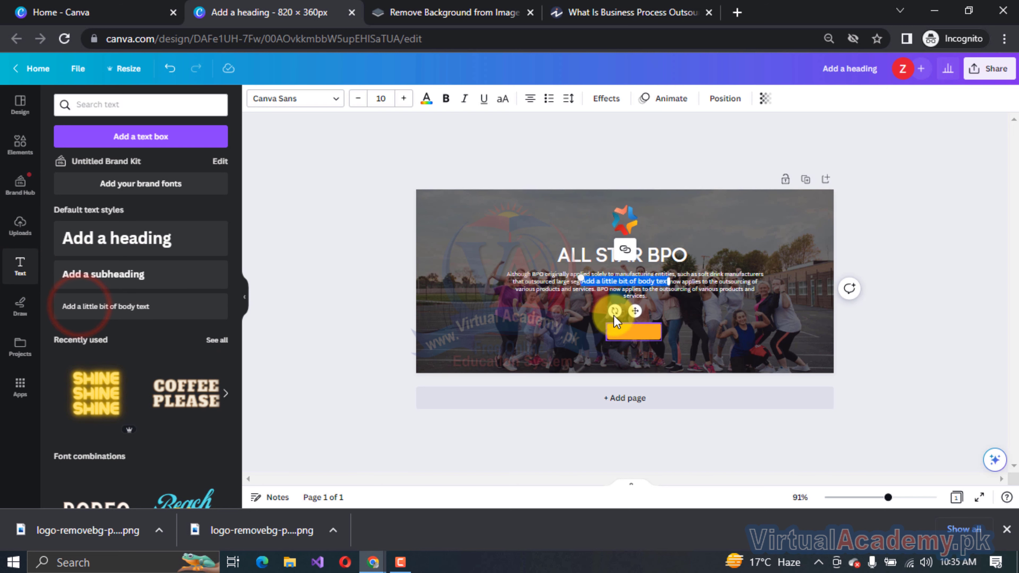
pyautogui.click(320, 346)
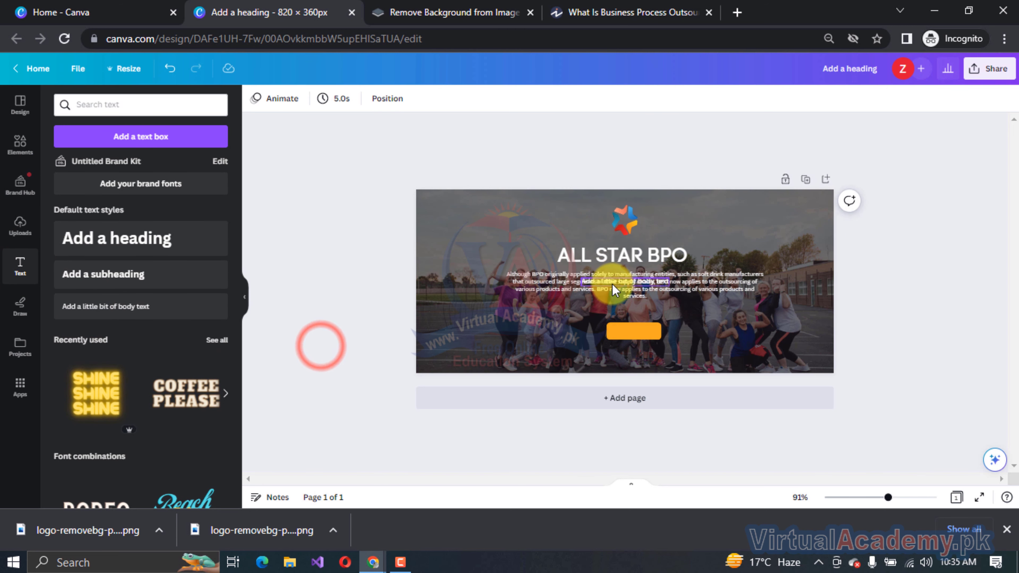
pyautogui.moveTo(609, 281); pyautogui.dragTo(507, 328)
pyautogui.doubleClick(538, 330)
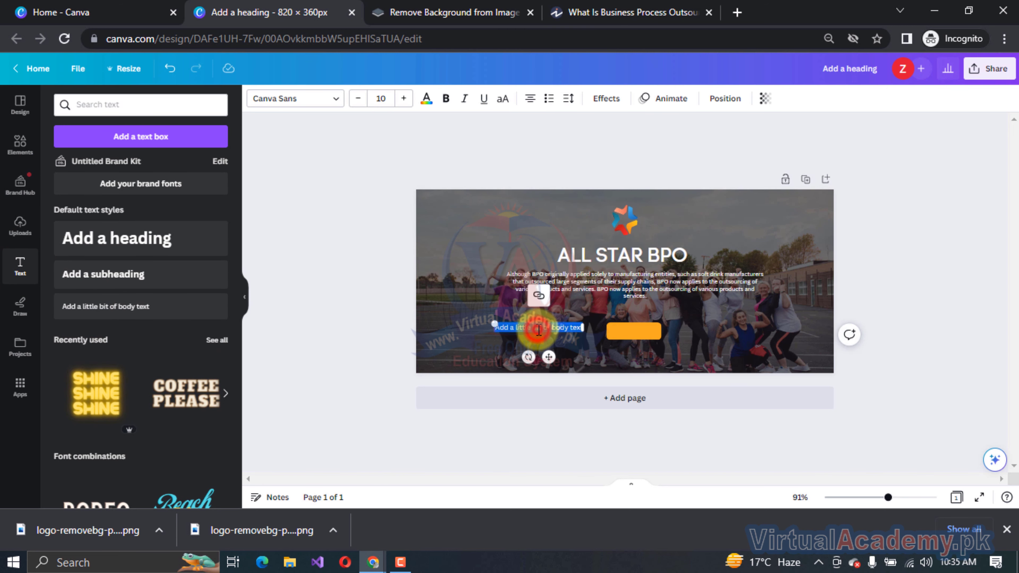
pyautogui.press('BackSpace')
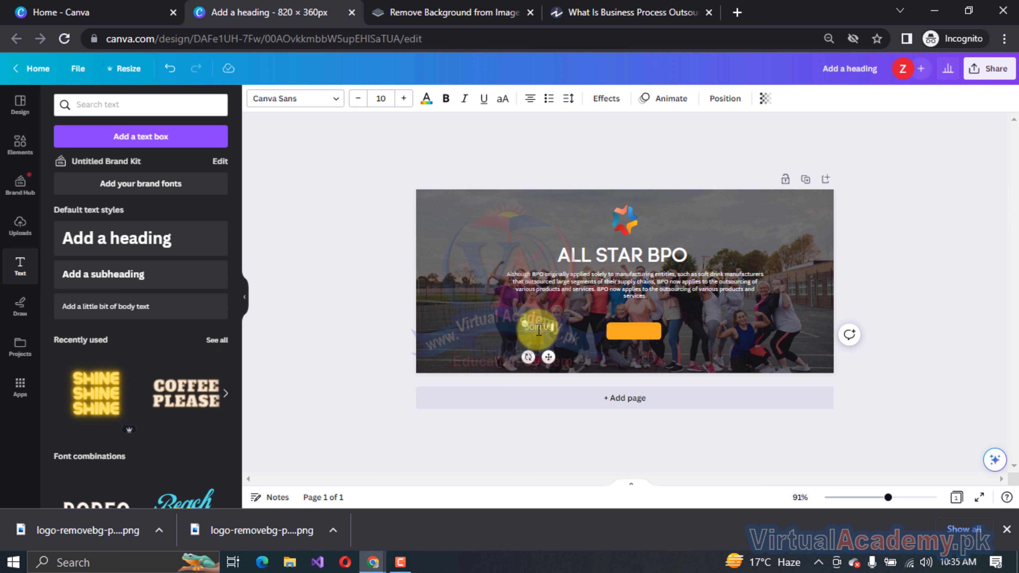
# Make the "JOIN US" text bold and colour it with the near-black document colour.
pyautogui.doubleClick(539, 329)
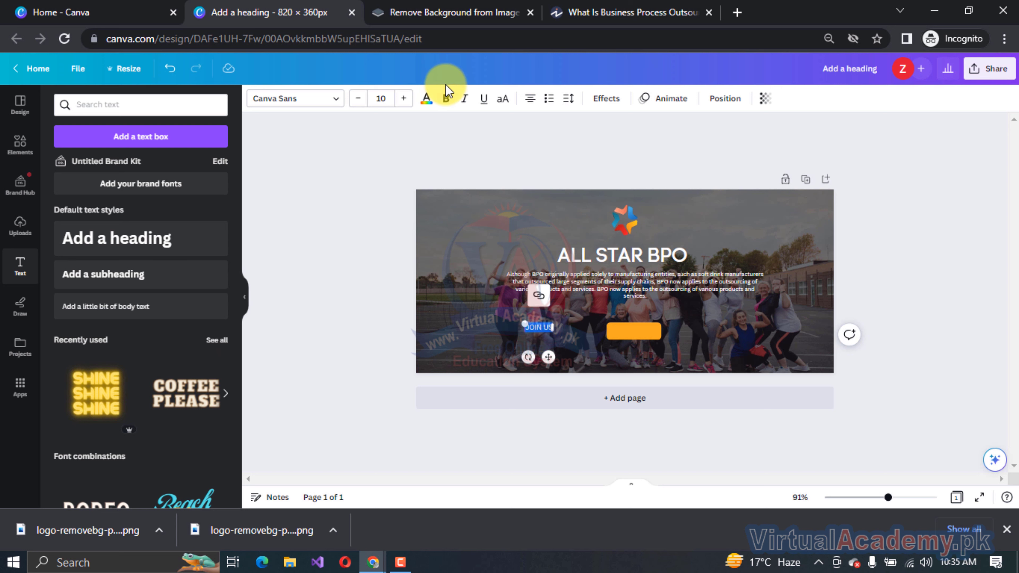
pyautogui.click(426, 100)
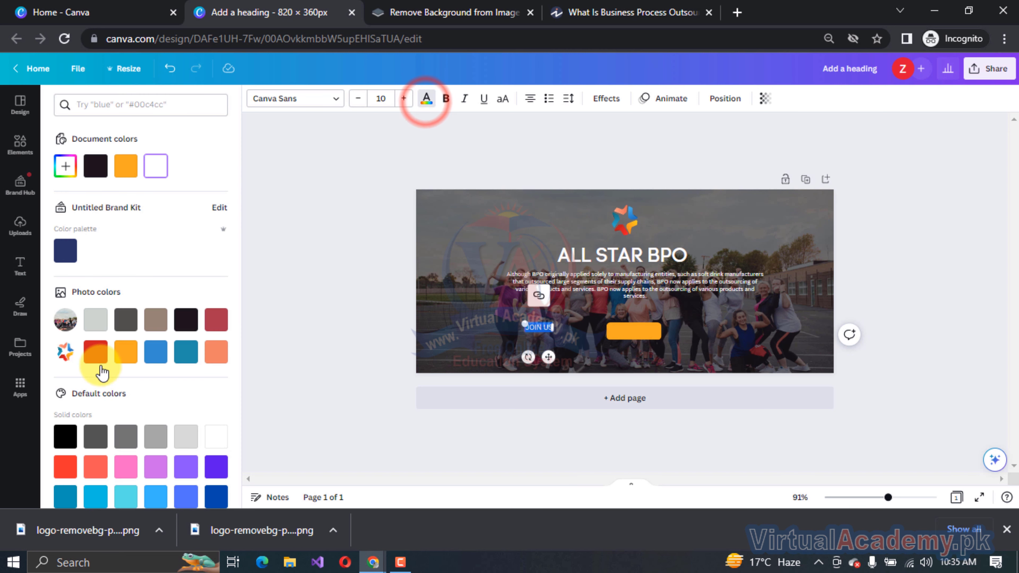
pyautogui.click(100, 168)
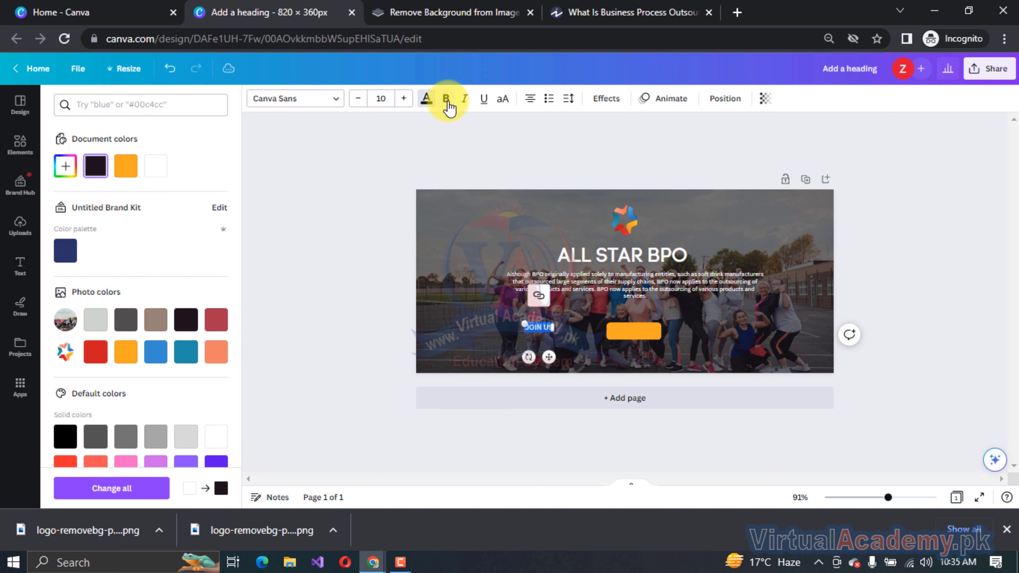
pyautogui.click(307, 324)
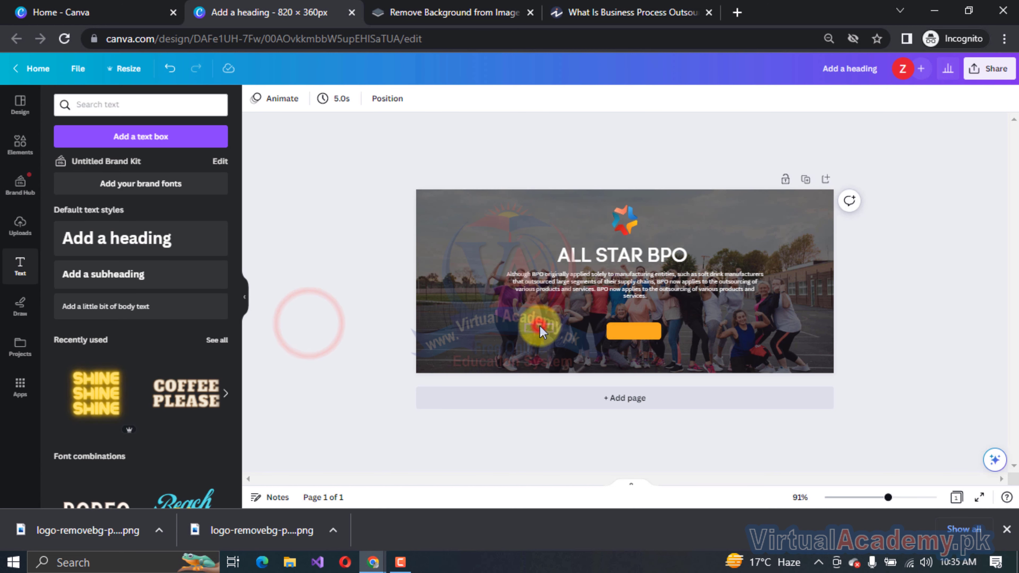
# Centre the "JOIN US" text on the orange rectangle.
pyautogui.moveTo(542, 332); pyautogui.dragTo(633, 330)
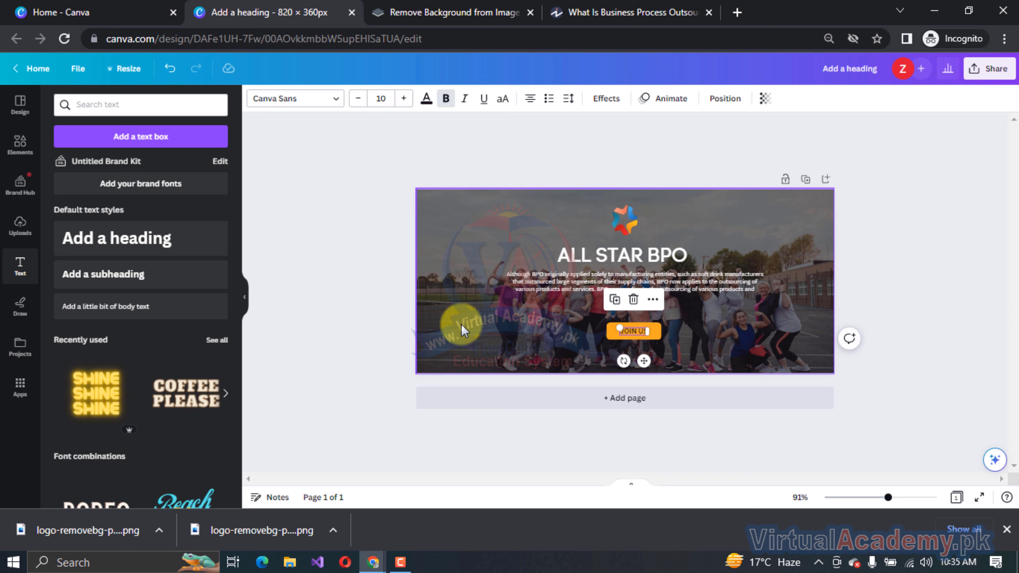
pyautogui.doubleClick(641, 339)
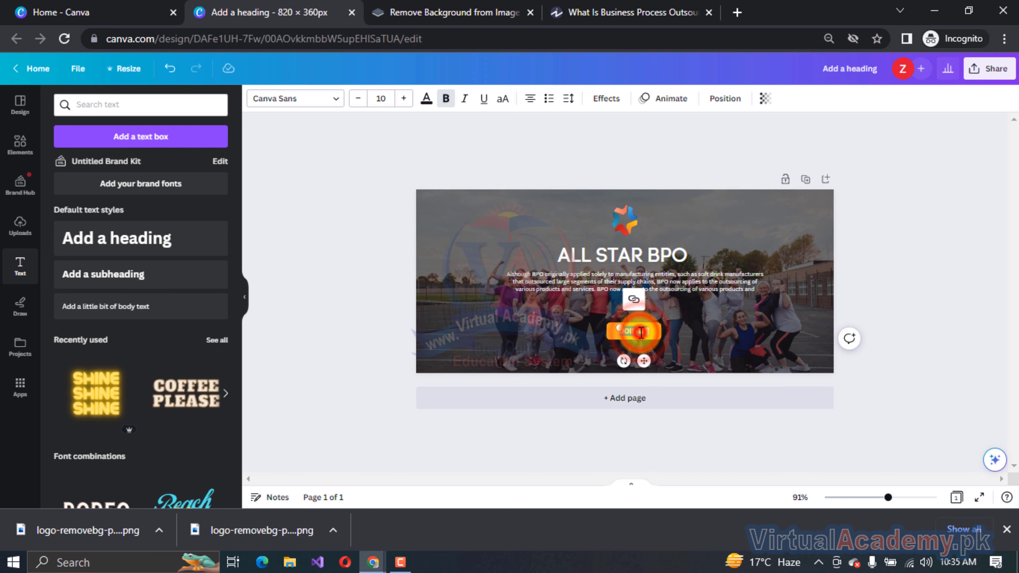
pyautogui.click(396, 262)
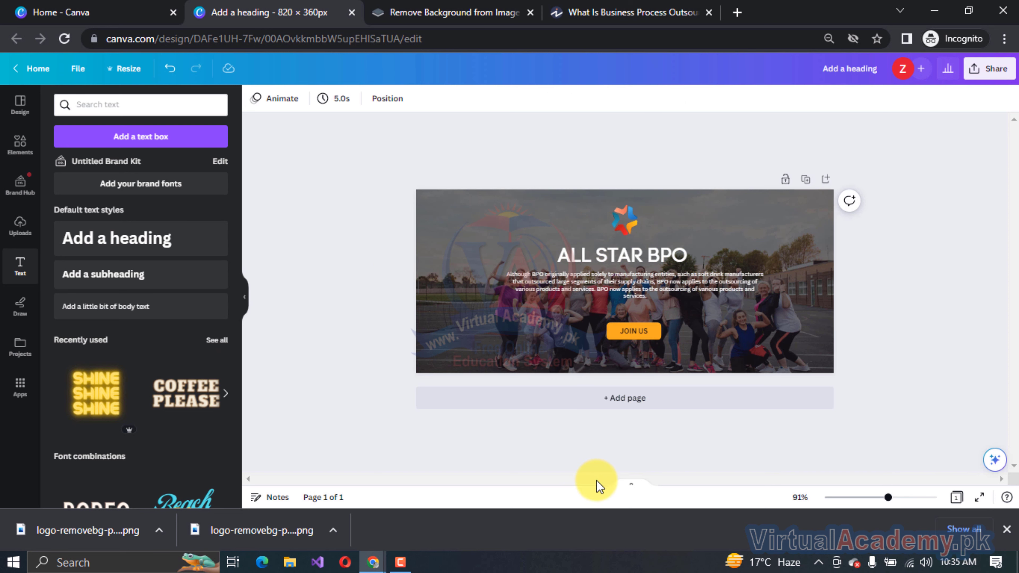
# Duplicate the "JOIN US" text and place the copy just below the orange button.
pyautogui.click(631, 333)
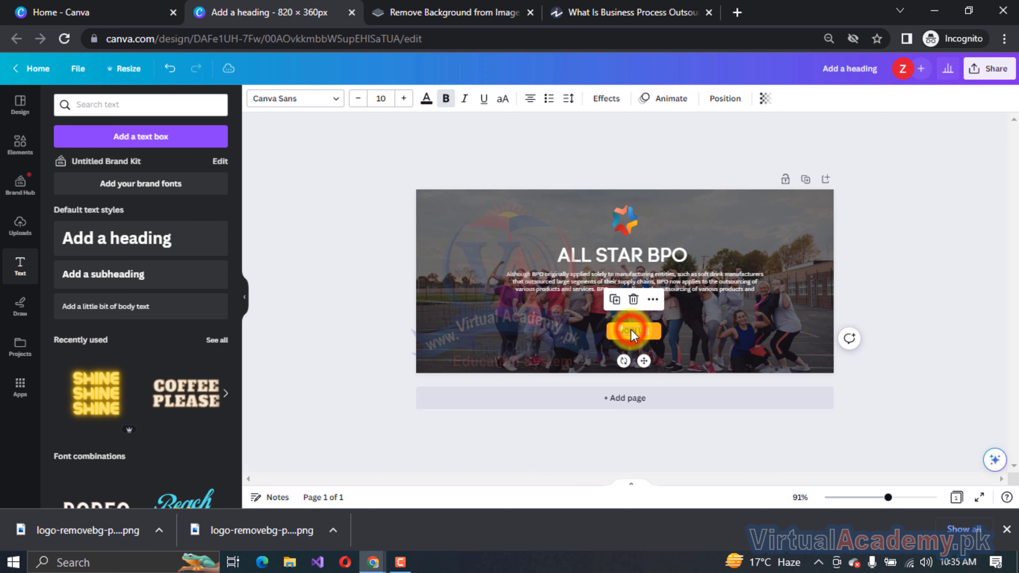
pyautogui.hotkey('ctrl', 'd')
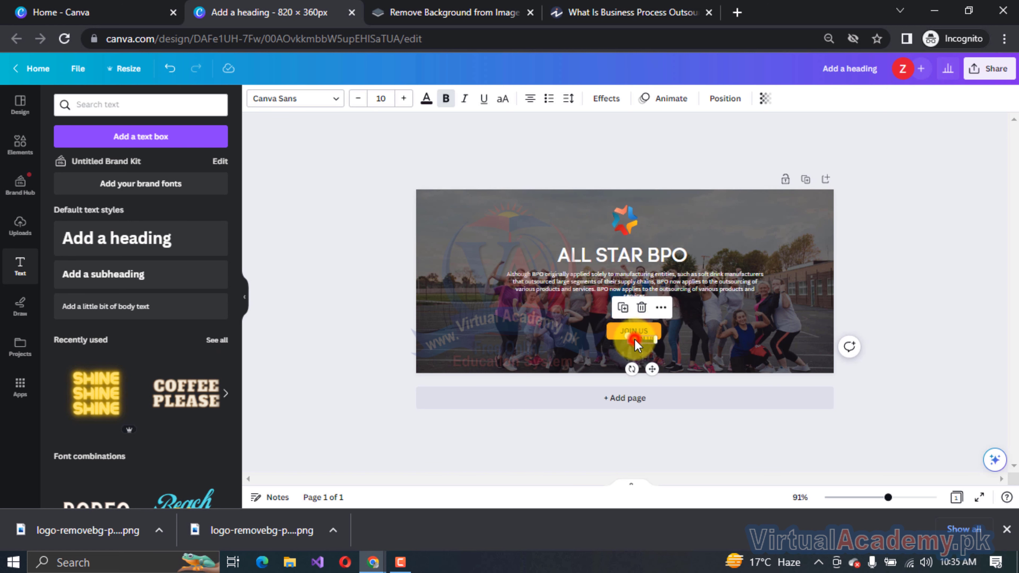
pyautogui.moveTo(635, 339); pyautogui.dragTo(626, 351)
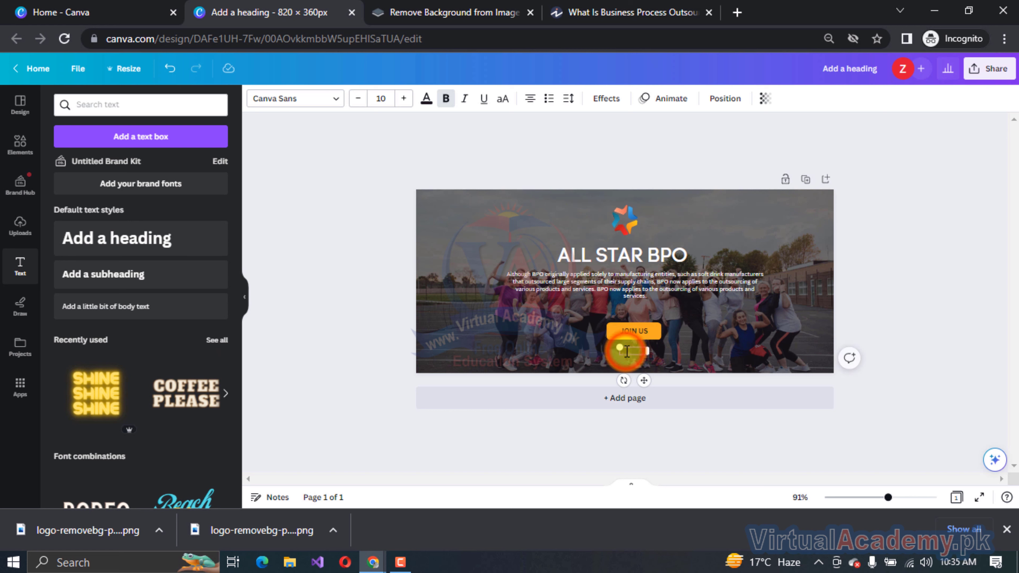
# Colour the duplicated "JOIN US" text below the button with the white document colour.
pyautogui.doubleClick(626, 350)
pyautogui.click(422, 108)
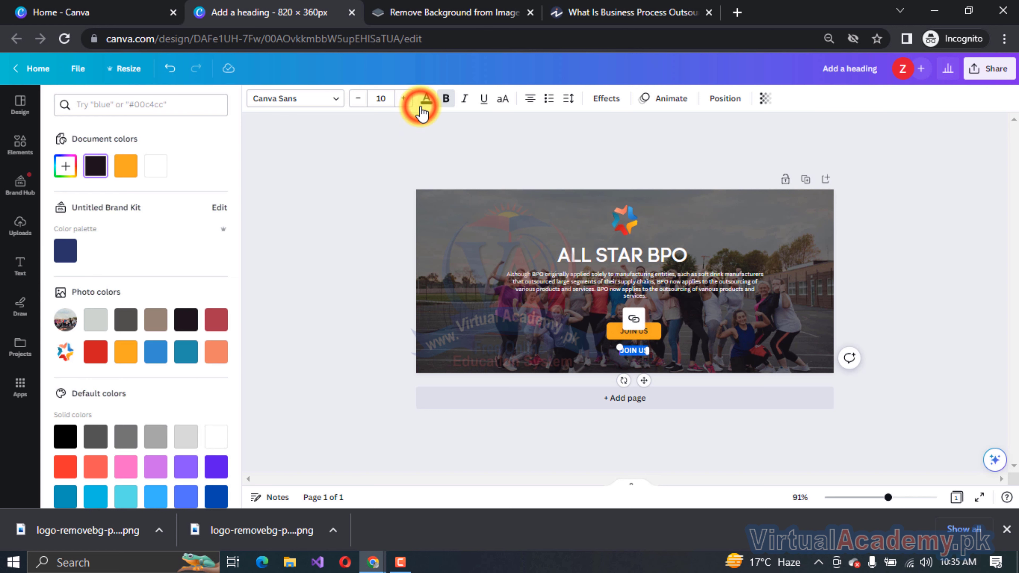
pyautogui.click(157, 168)
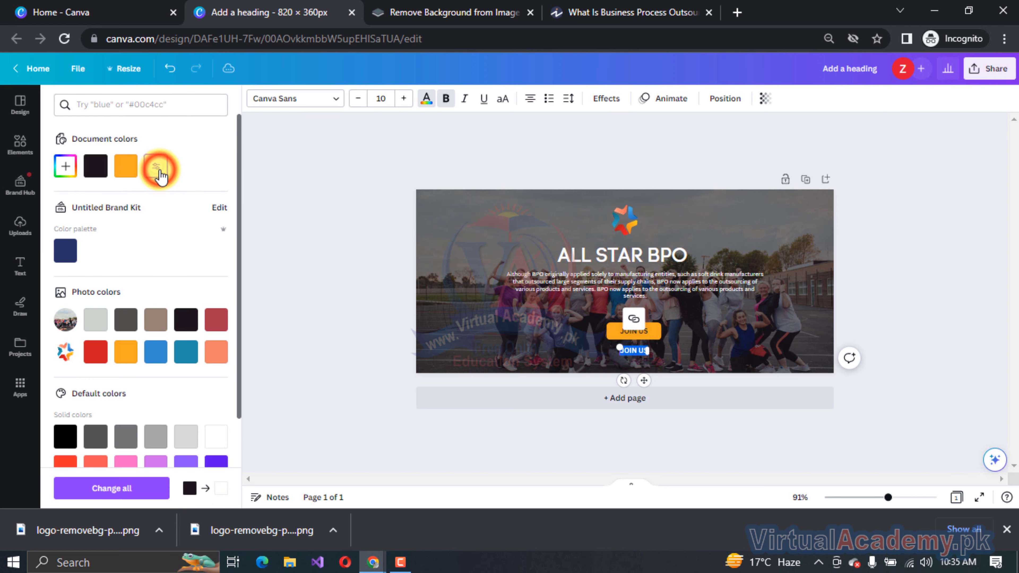
pyautogui.click(298, 299)
pyautogui.click(325, 323)
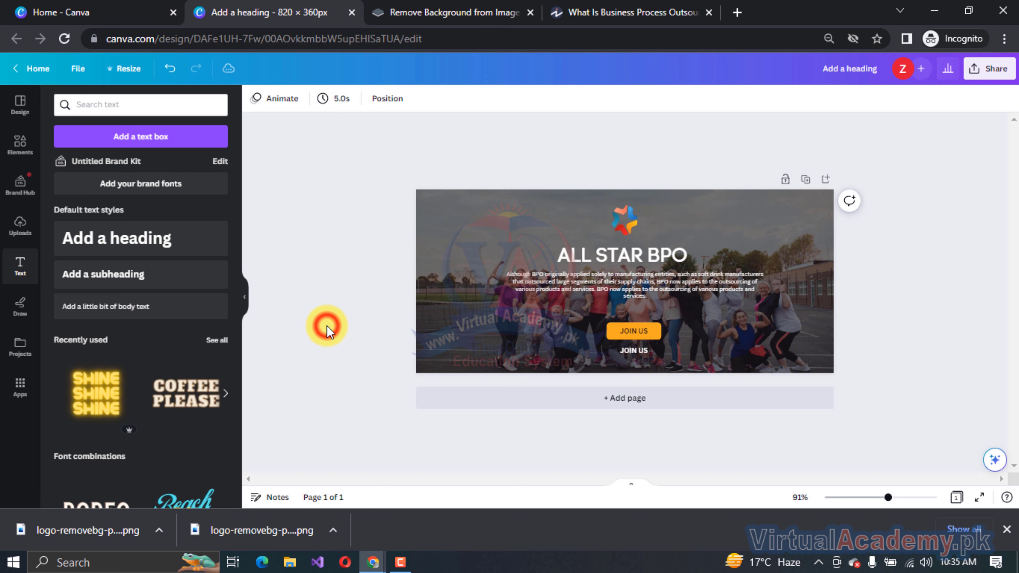
pyautogui.click(634, 350)
pyautogui.click(635, 351)
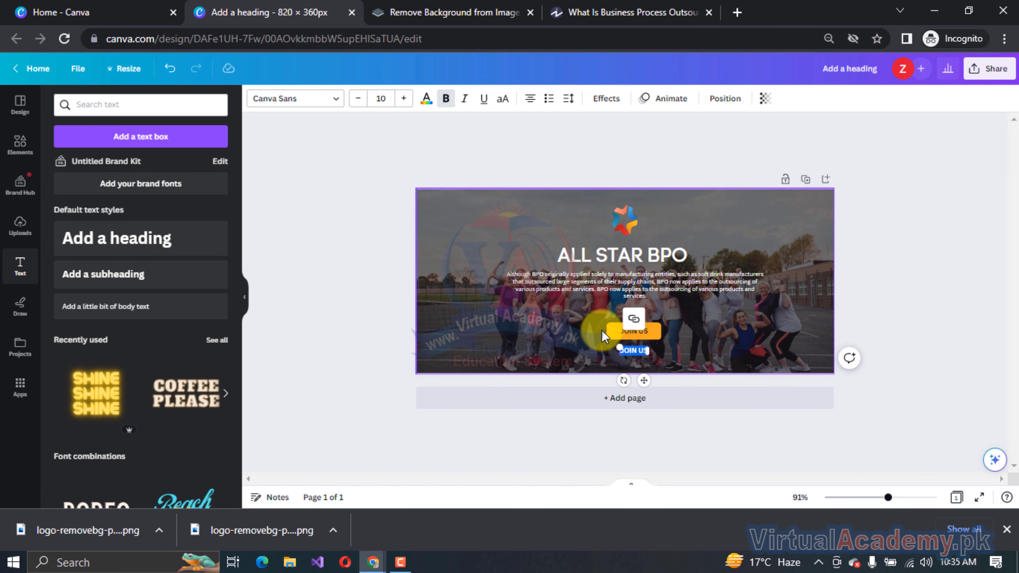
pyautogui.press('BackSpace')
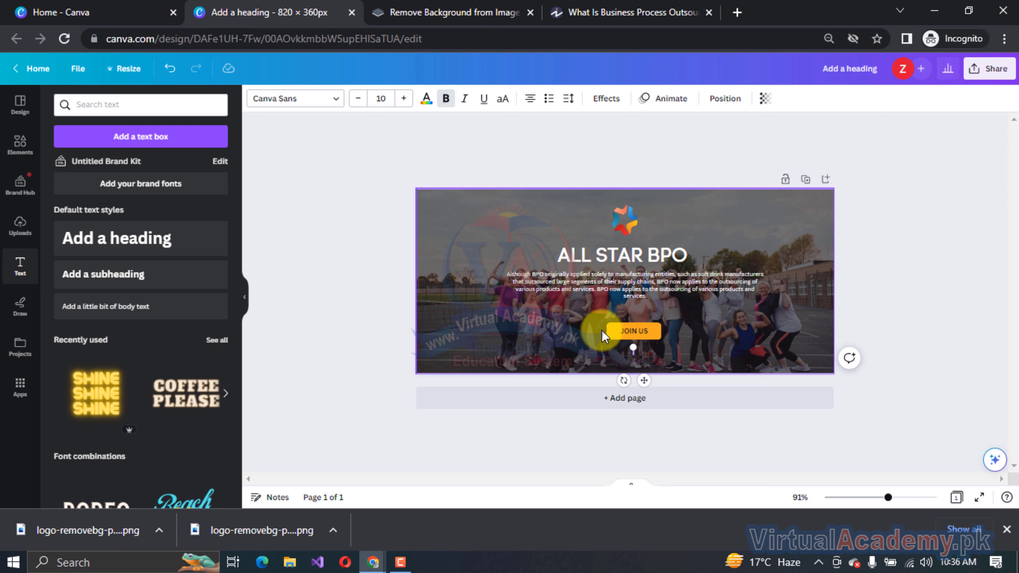
pyautogui.write('www')
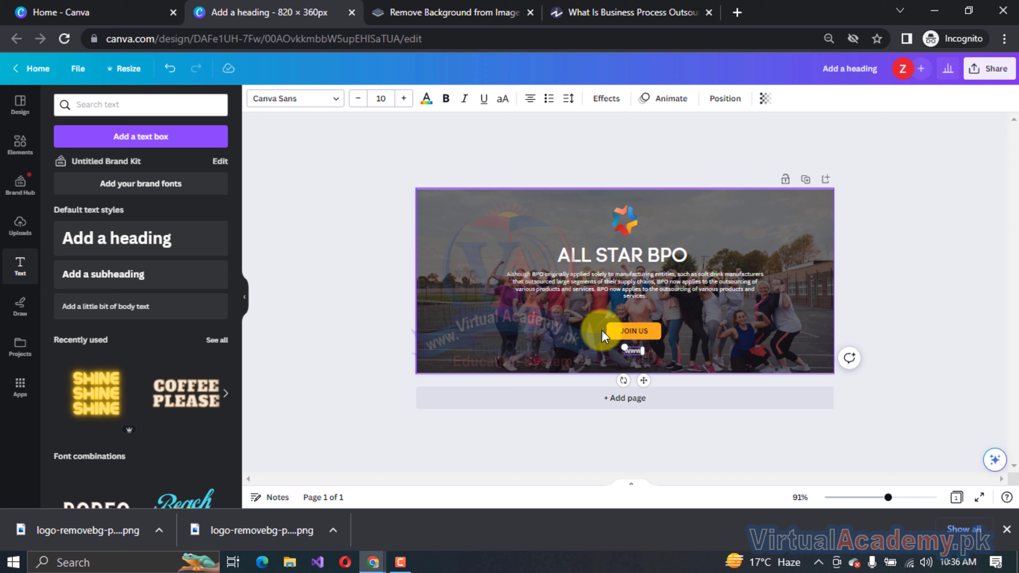
pyautogui.write('.allstarbpo.com')
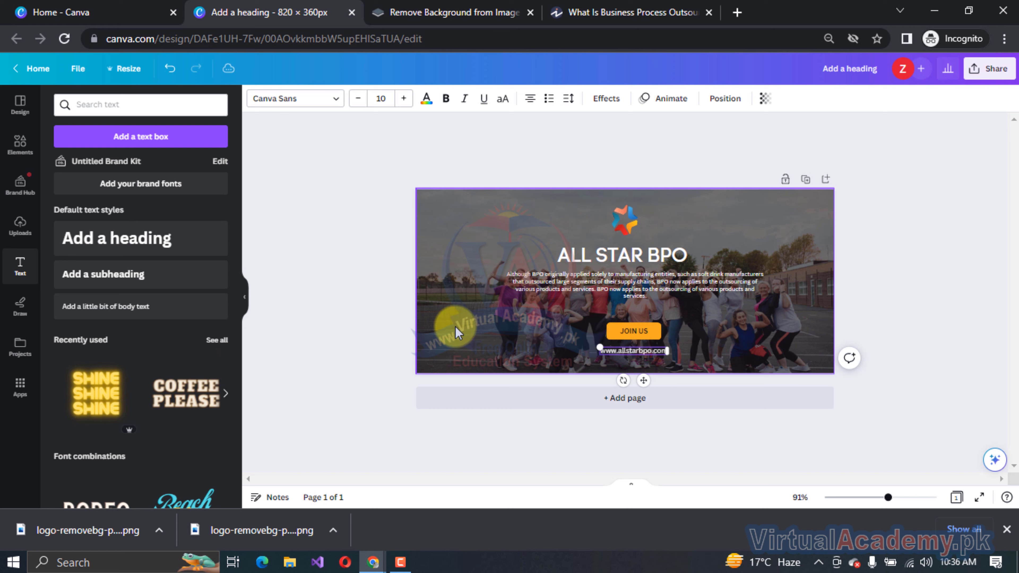
pyautogui.click(309, 299)
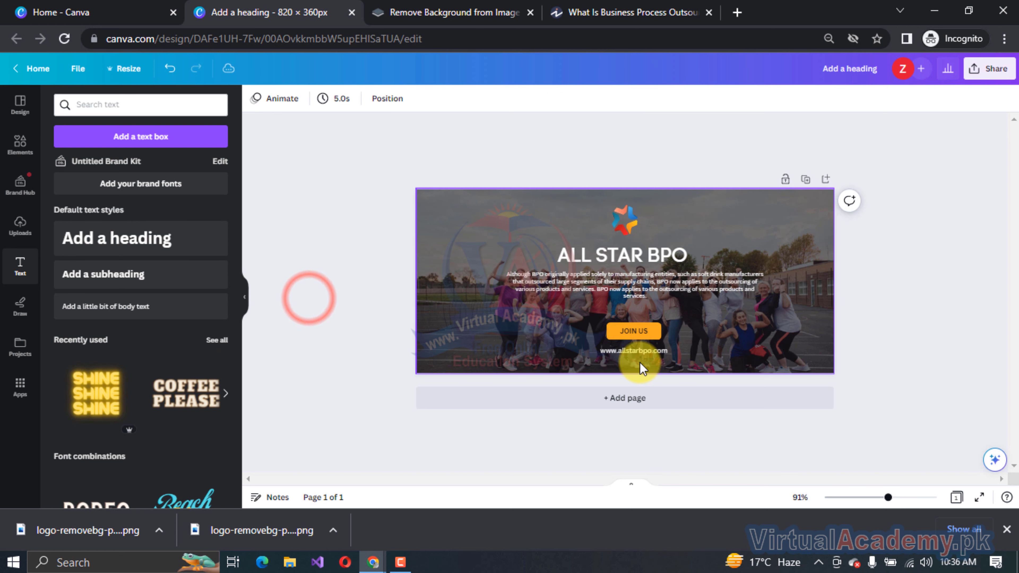
pyautogui.moveTo(640, 350); pyautogui.dragTo(640, 347)
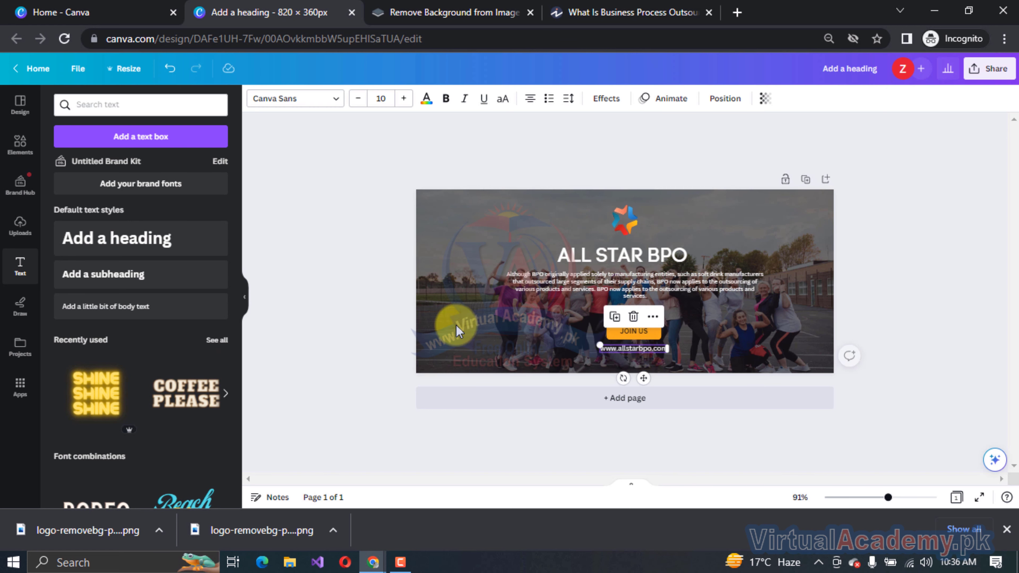
pyautogui.click(370, 310)
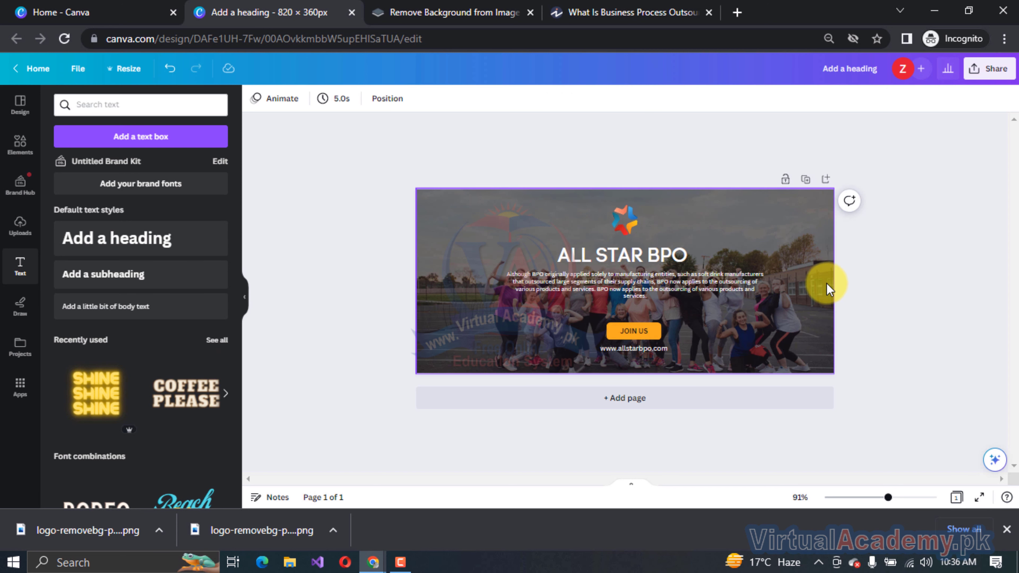
# Compare the whole cover design with the existing cover on the All Star BPO Facebook page, returning to Canva.
pyautogui.scroll(-3, 893, 286)
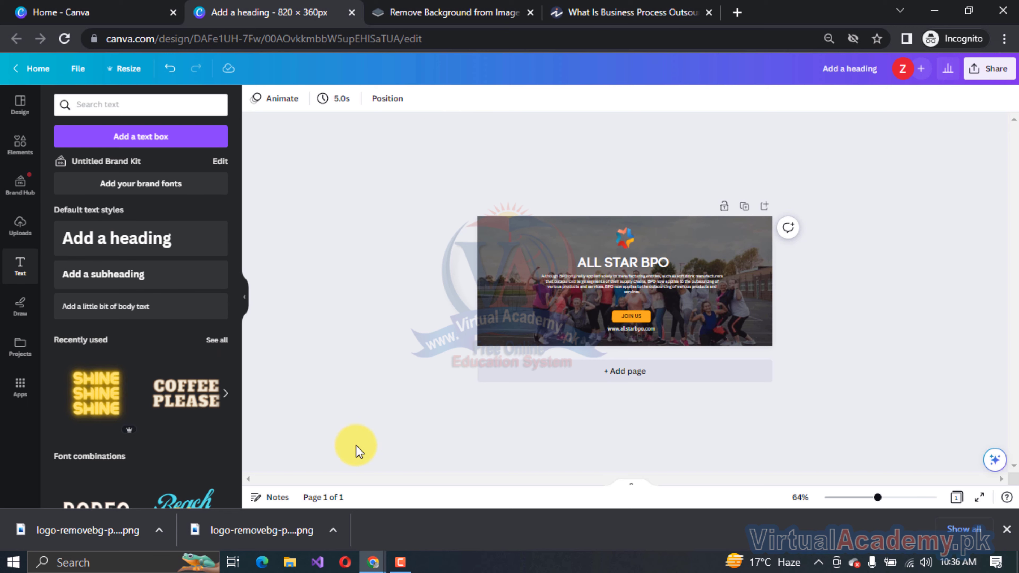
pyautogui.moveTo(372, 559)
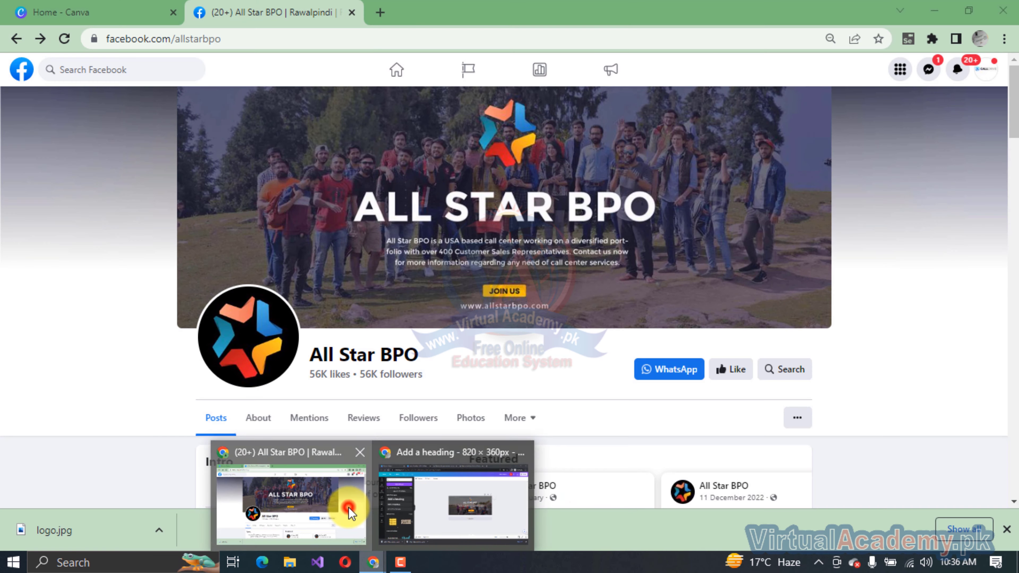
pyautogui.click(343, 505)
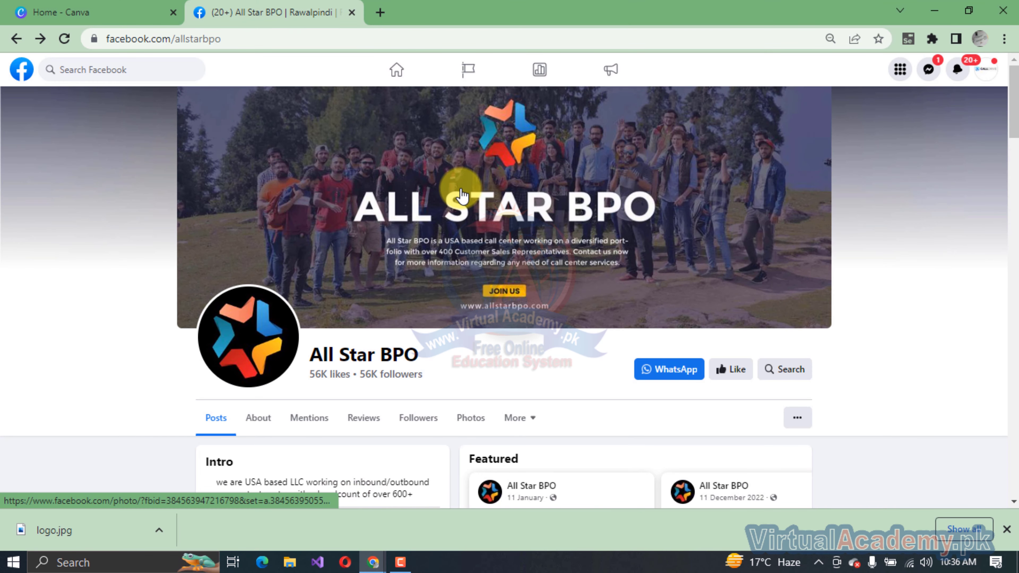
pyautogui.click(373, 562)
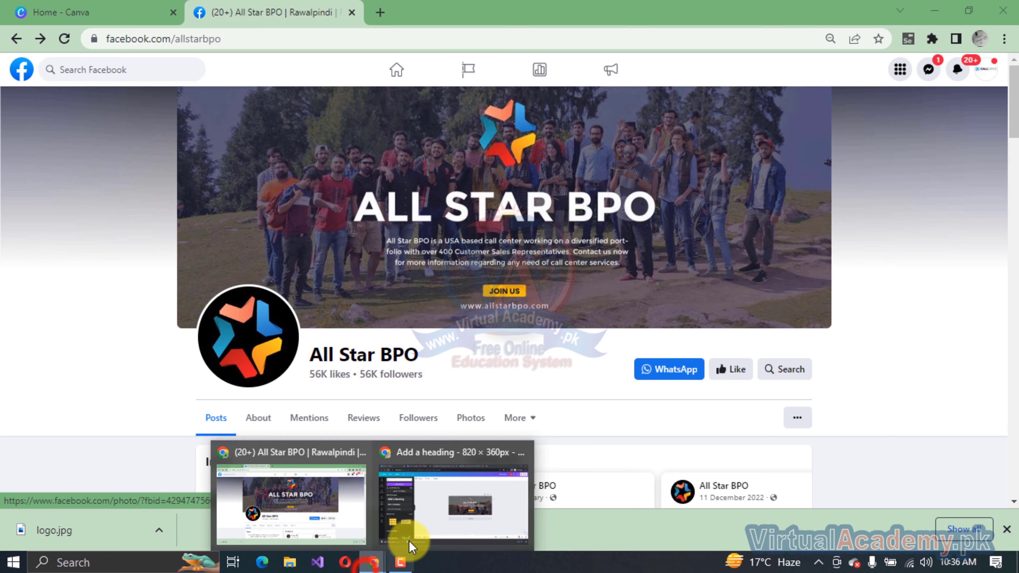
pyautogui.click(427, 505)
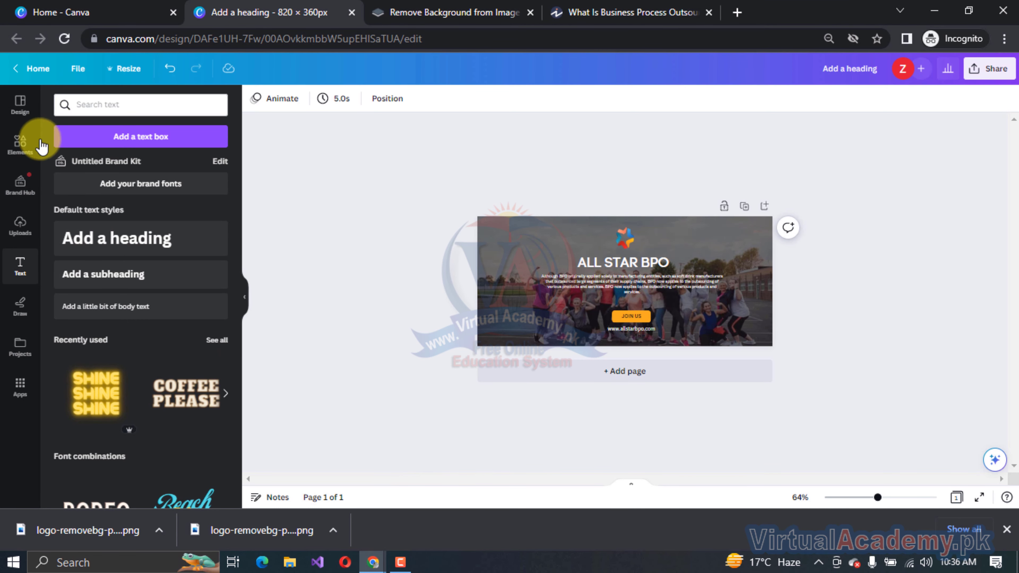
# Browse the ready-made design templates offered for this cover size.
pyautogui.click(21, 106)
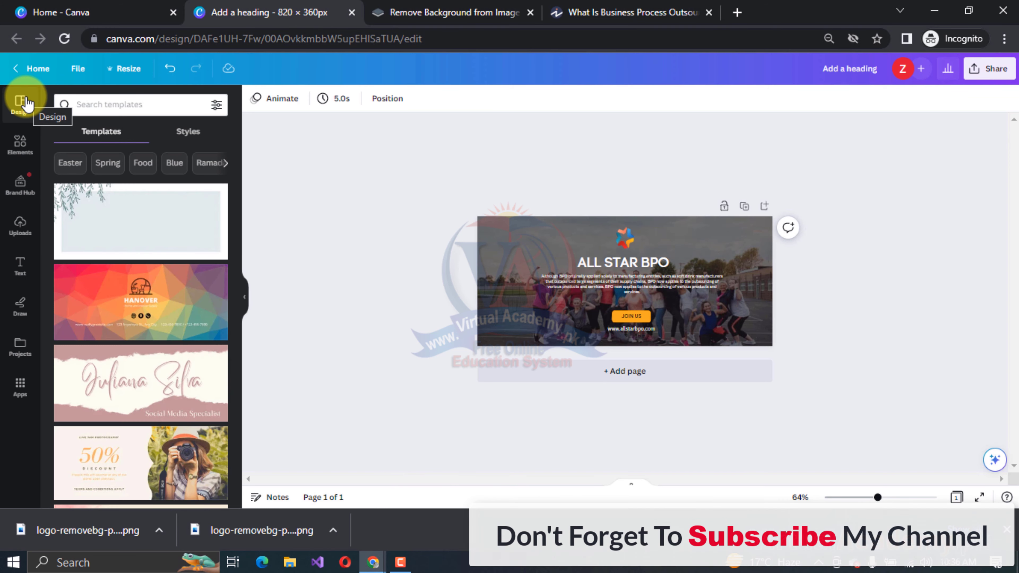
pyautogui.scroll(-3, 118, 336)
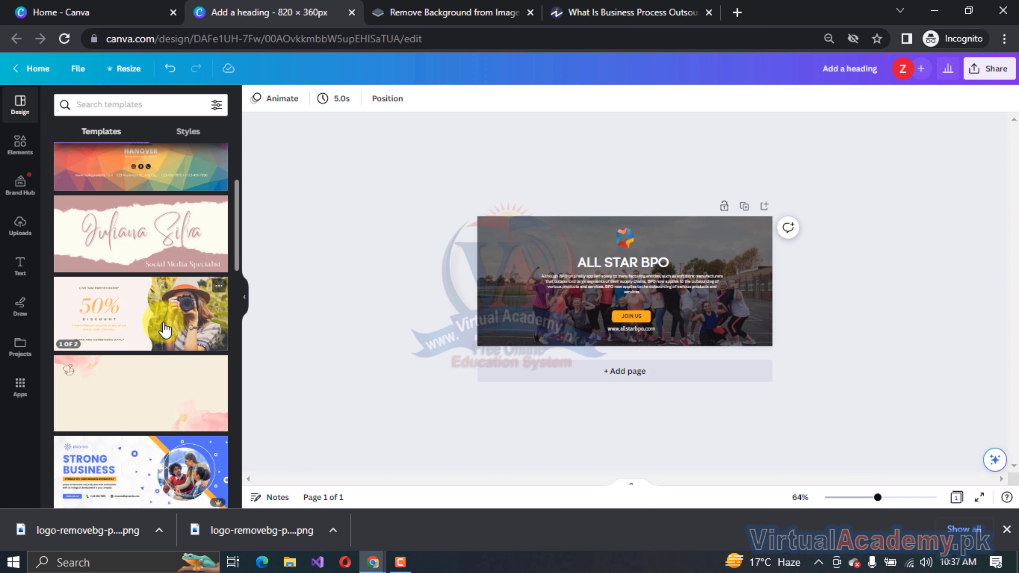
pyautogui.scroll(-6, 148, 317)
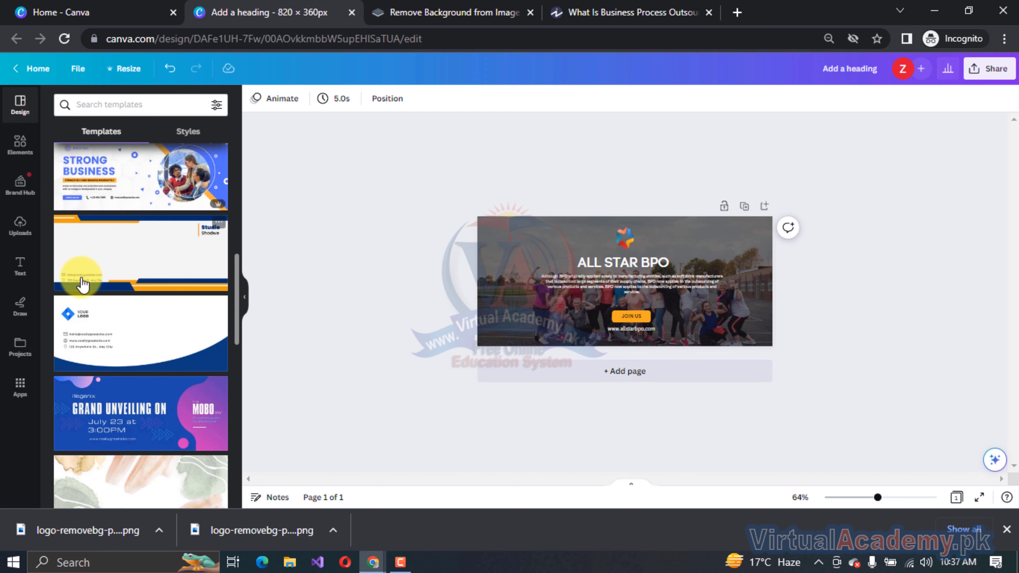
pyautogui.scroll(-1, 81, 281)
pyautogui.scroll(-3, 83, 285)
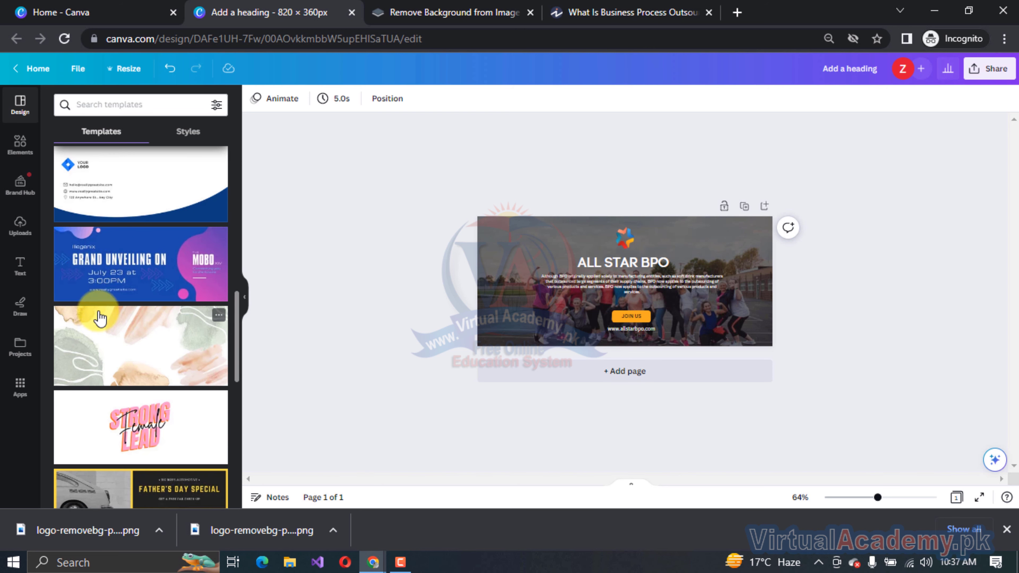
pyautogui.scroll(-7, 98, 318)
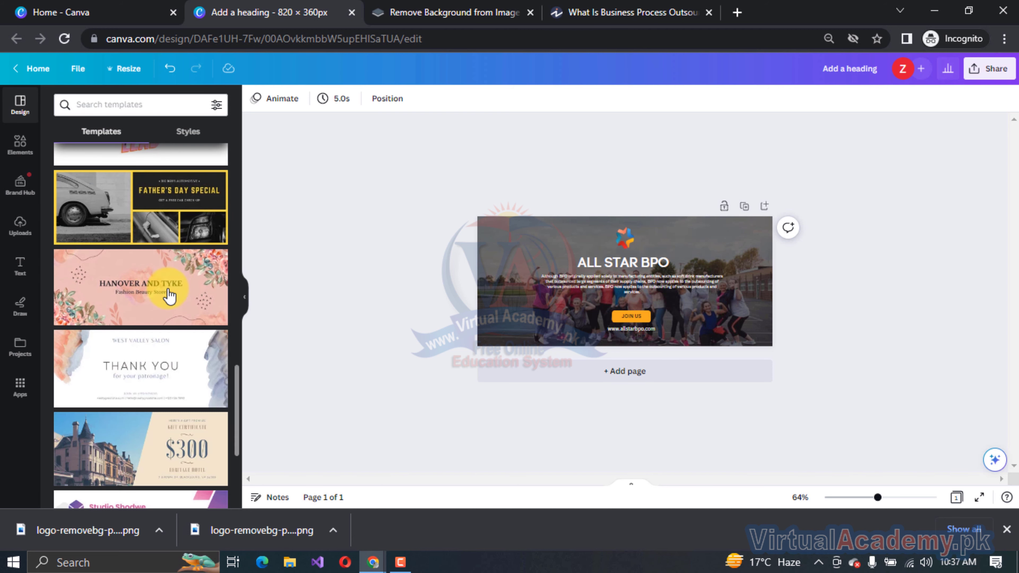